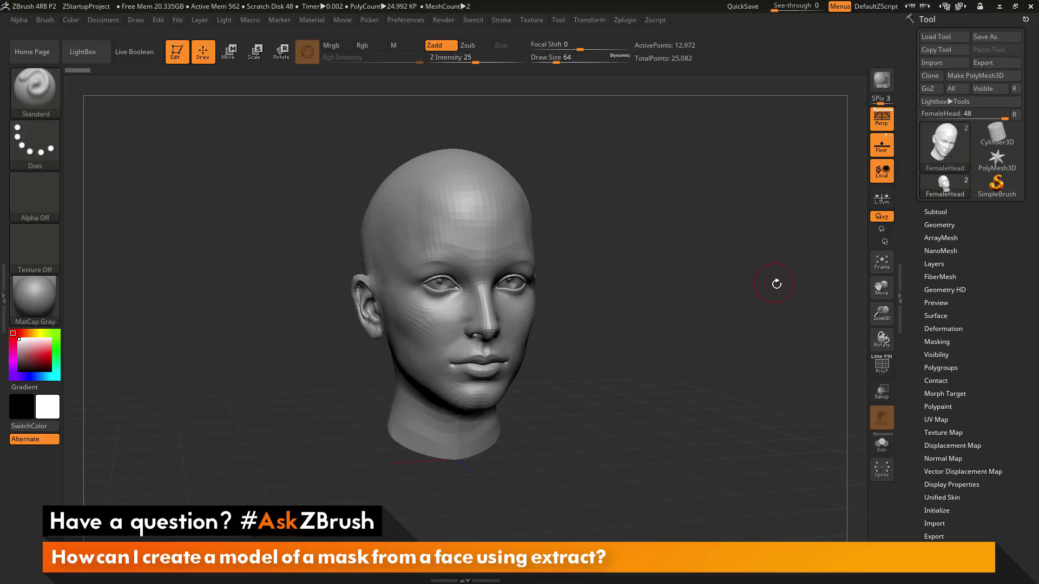
# Open the subtool list and hide the eyes subtool so only the head is shown.
pyautogui.moveTo(951, 186)
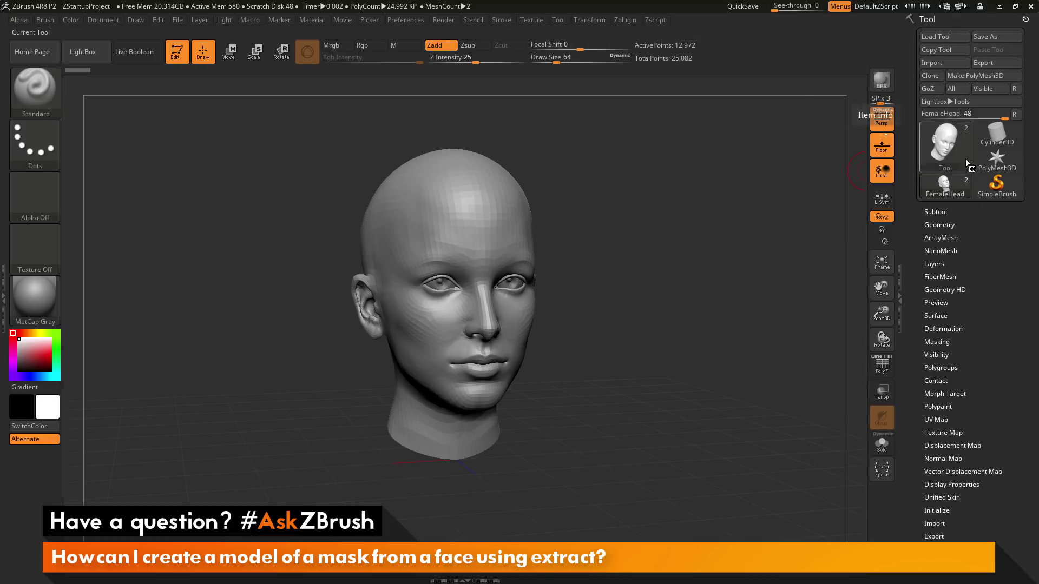
pyautogui.press('shift')
pyautogui.click(948, 211)
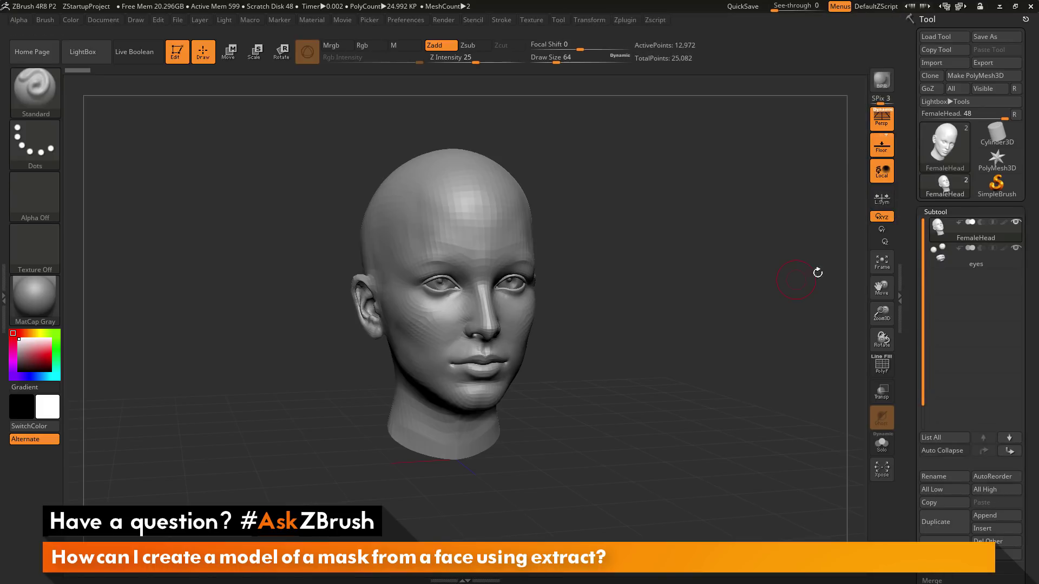
pyautogui.moveTo(965, 265)
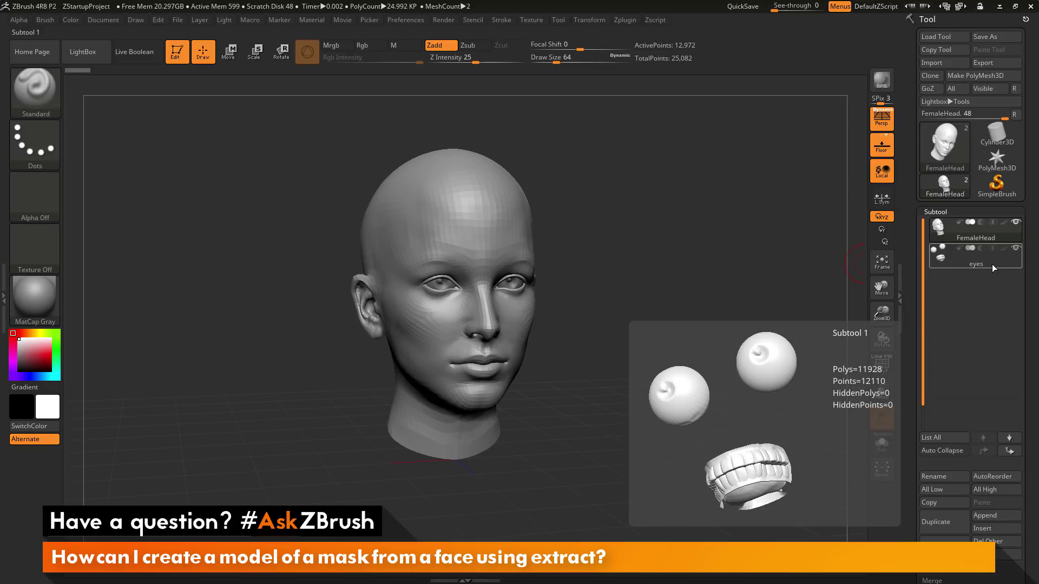
pyautogui.click(1016, 250)
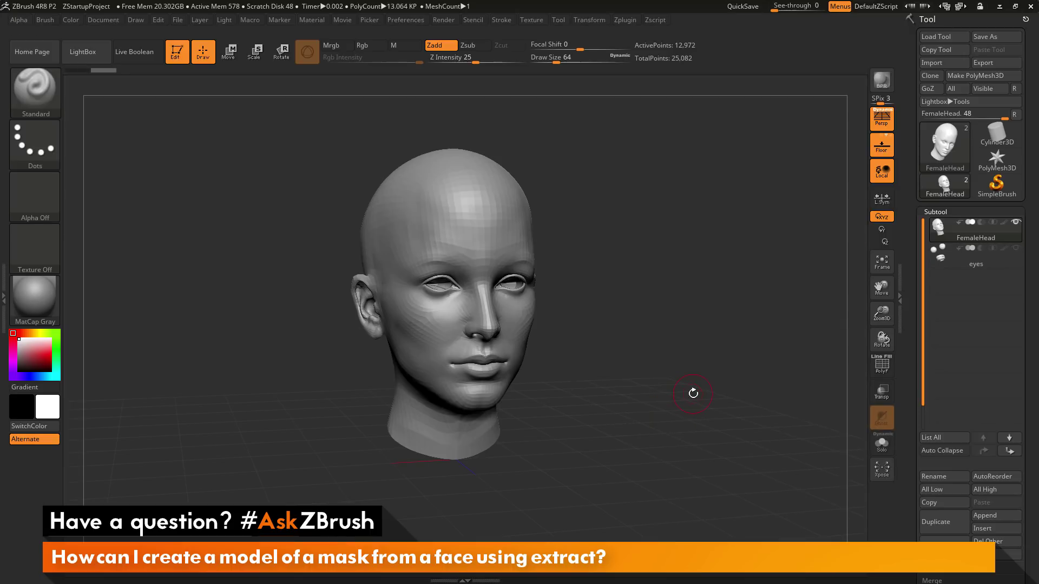
# Turn off the floor grid and frame the head from the front.
pyautogui.moveTo(718, 369)
pyautogui.mouseDown()
pyautogui.moveTo(671, 371)
pyautogui.moveTo(730, 357)
pyautogui.moveTo(713, 388)
pyautogui.moveTo(724, 388)
pyautogui.mouseUp()
pyautogui.click(881, 146)
pyautogui.press('f')
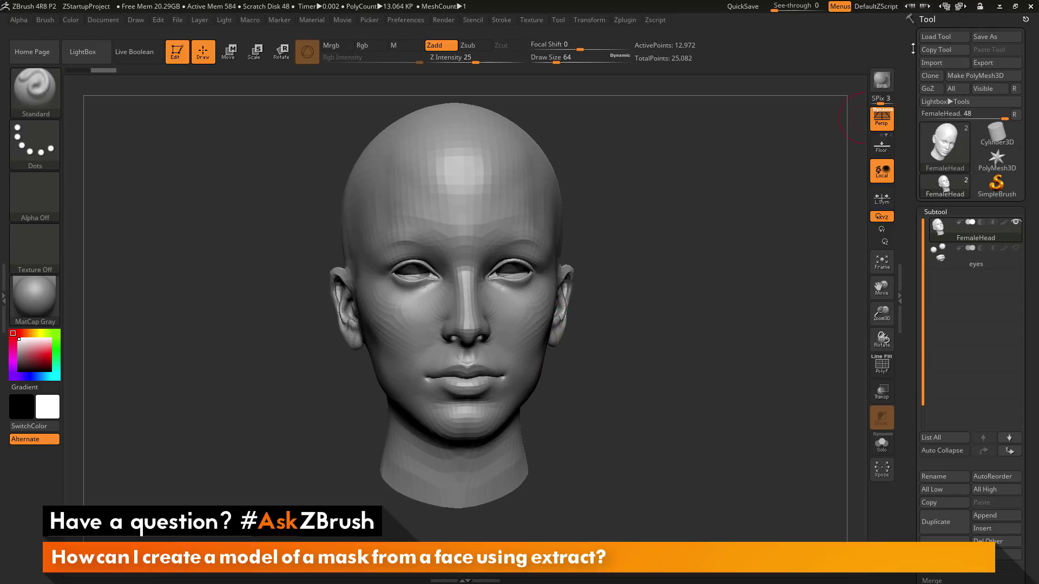
# Subdivide the FemaleHead mesh twice with smoothing on, up to subdivision level 3.
pyautogui.scroll(-7, 920, 287)
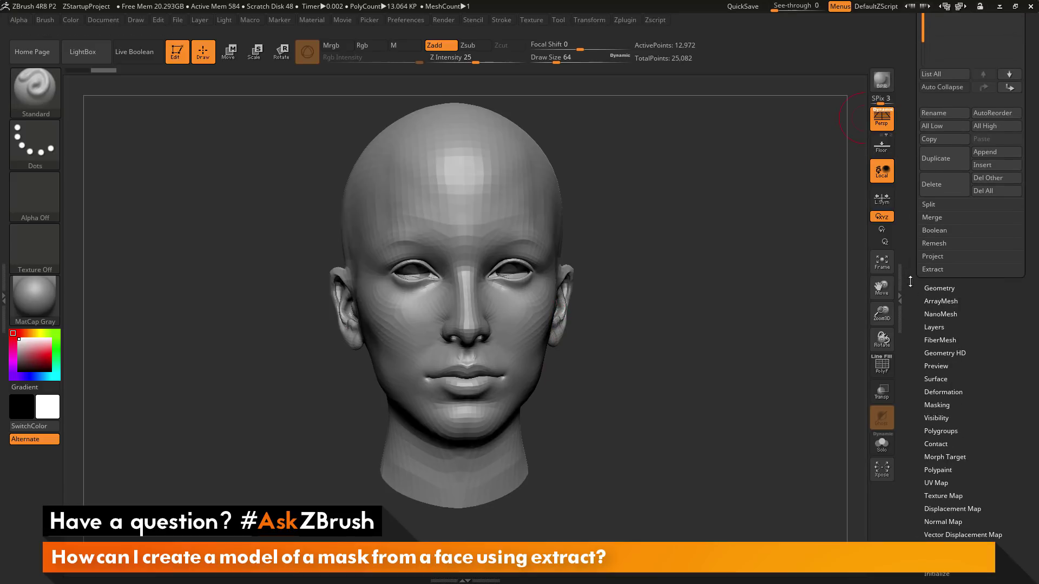
pyautogui.press('shift')
pyautogui.click(931, 288)
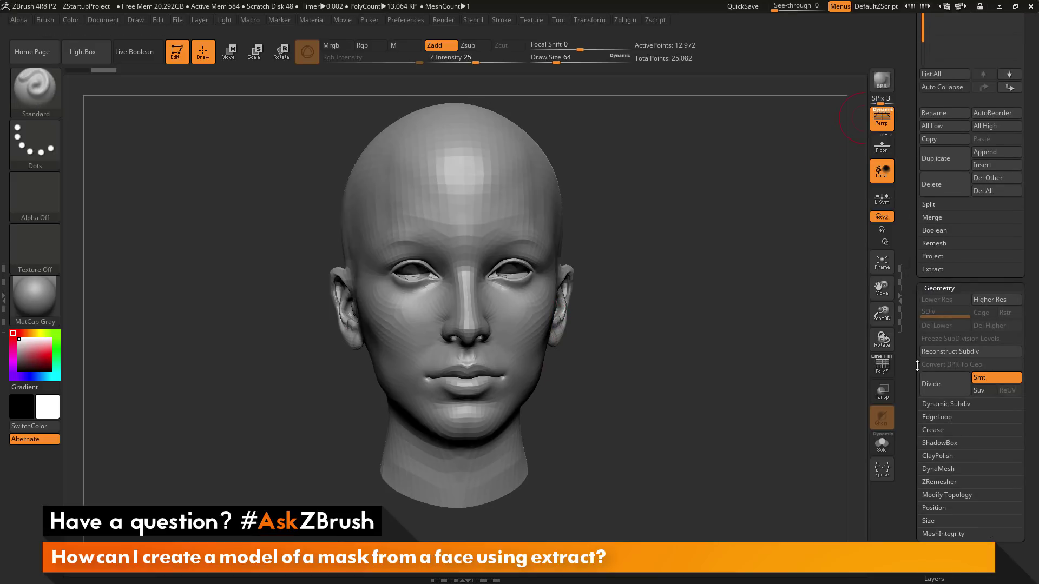
pyautogui.click(947, 382)
pyautogui.click(947, 382)
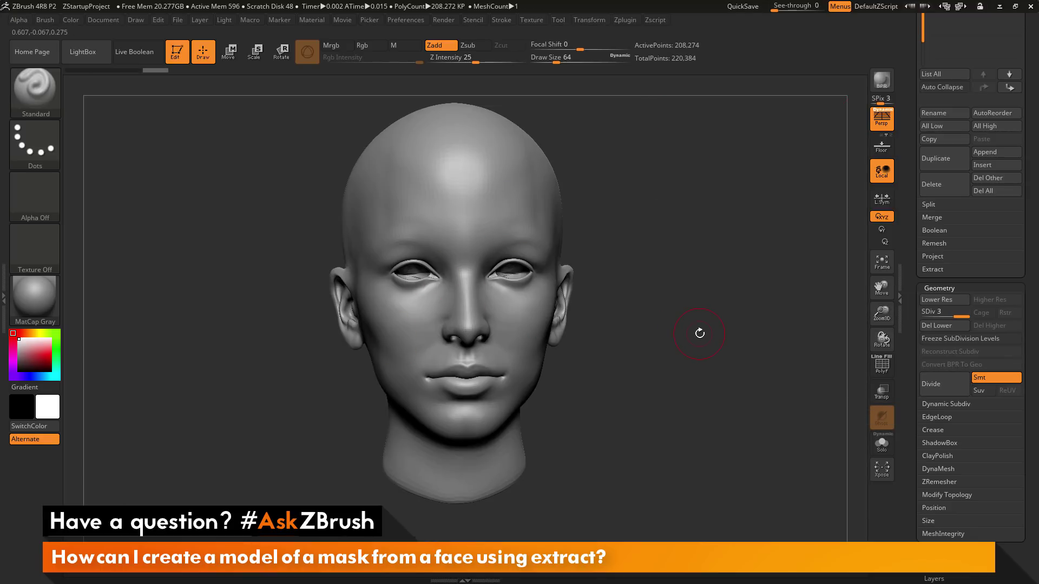
# Isolate the front part of the head in side view, examine the inner eye, nose and mouth geometry, and restore full visibility.
pyautogui.moveTo(712, 341); pyautogui.dragTo(722, 470)
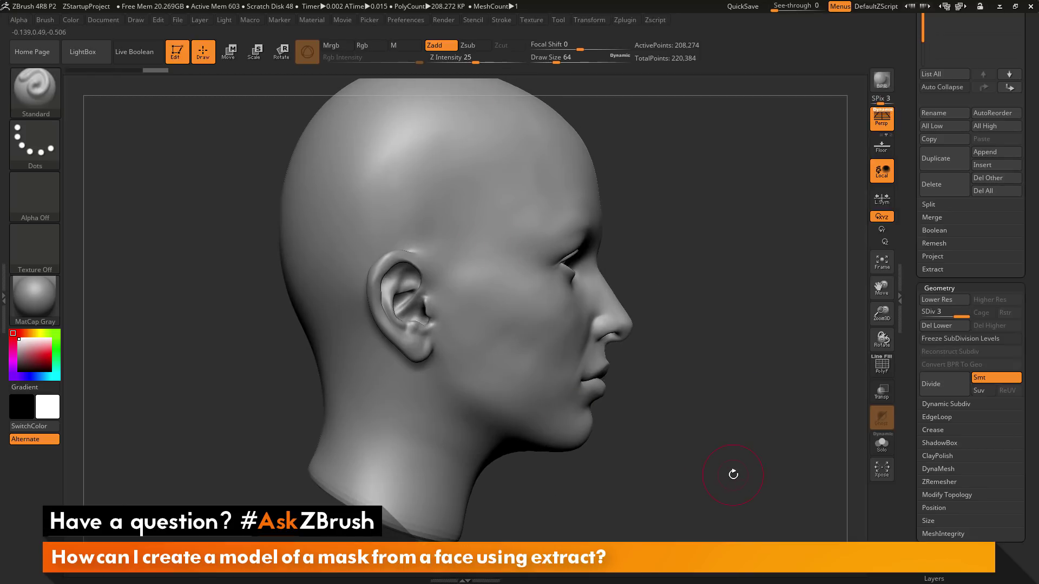
pyautogui.hotkey('ctrl', 'shift')
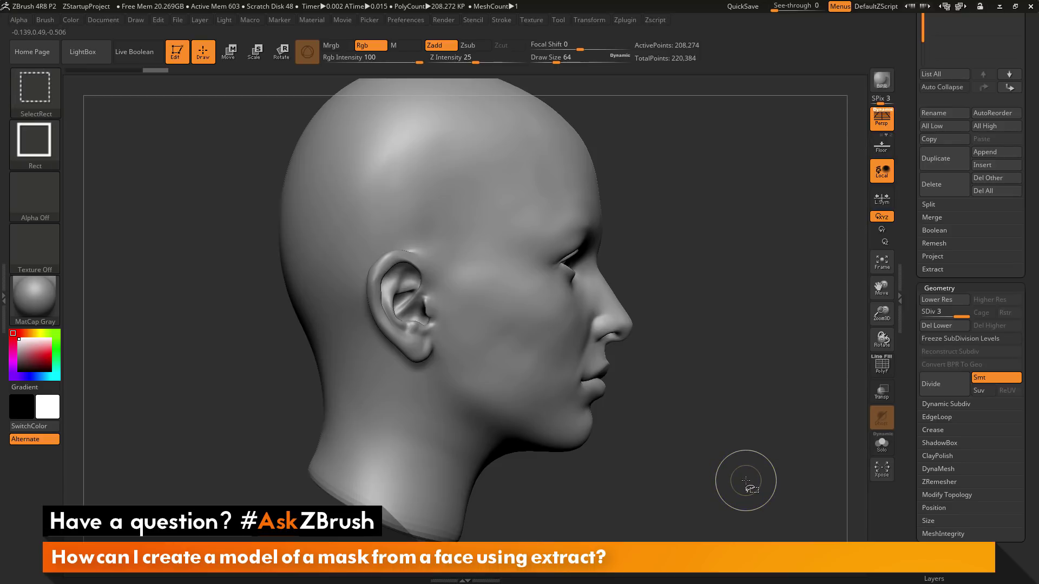
pyautogui.keyDown('ctrl'); pyautogui.keyDown('shift'); pyautogui.moveTo(761, 491); pyautogui.dragTo(468, 102); pyautogui.keyUp('shift'); pyautogui.keyUp('ctrl')
pyautogui.moveTo(671, 246); pyautogui.dragTo(732, 338)
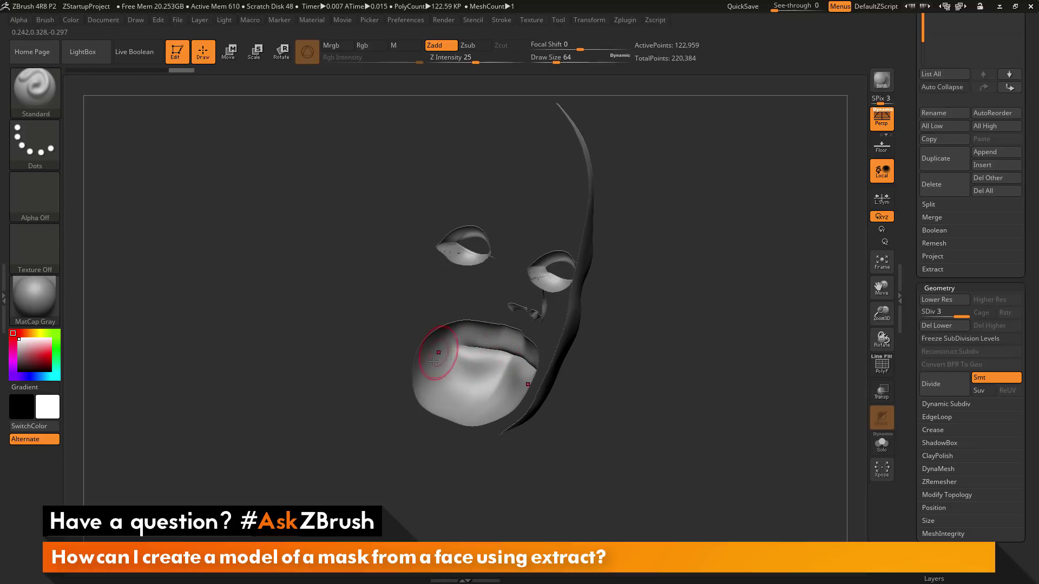
pyautogui.moveTo(626, 408)
pyautogui.mouseDown()
pyautogui.moveTo(647, 409)
pyautogui.moveTo(615, 410)
pyautogui.moveTo(637, 405)
pyautogui.moveTo(695, 297)
pyautogui.mouseUp()
pyautogui.keyDown('ctrl'); pyautogui.keyDown('shift'); pyautogui.click(725, 229); pyautogui.keyUp('shift'); pyautogui.keyUp('ctrl')
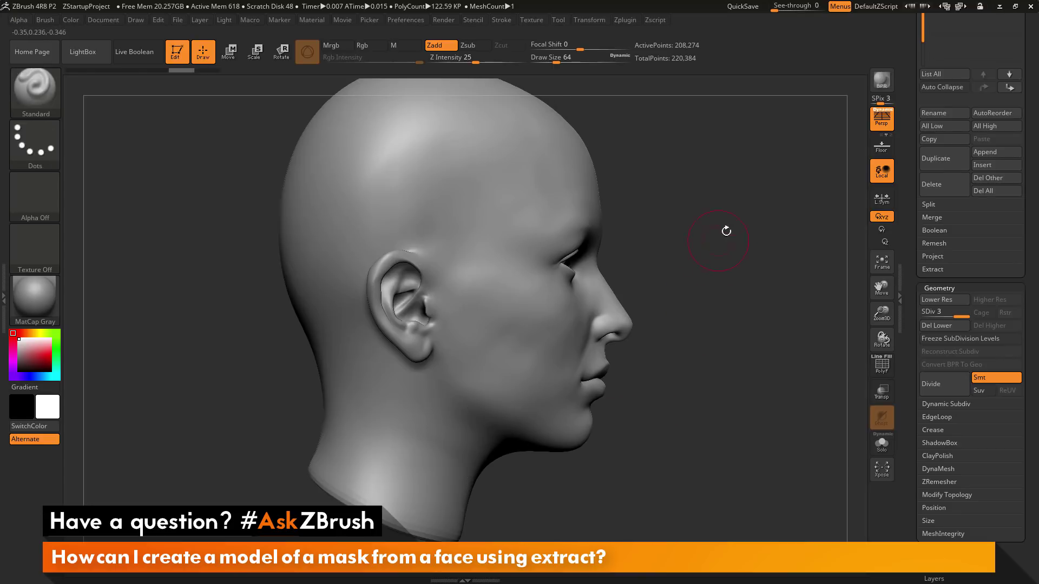
# Mask the face area from the forehead down to the chin in side view, leaving the ears and neck unmasked.
pyautogui.moveTo(607, 213)
pyautogui.keyDown('ctrl'); pyautogui.mouseDown()
pyautogui.moveTo(541, 270)
pyautogui.moveTo(595, 411)
pyautogui.moveTo(603, 308)
pyautogui.moveTo(604, 368)
pyautogui.moveTo(553, 343)
pyautogui.moveTo(550, 378)
pyautogui.moveTo(594, 419)
pyautogui.mouseUp(); pyautogui.keyUp('ctrl')
pyautogui.moveTo(724, 374); pyautogui.dragTo(736, 371)
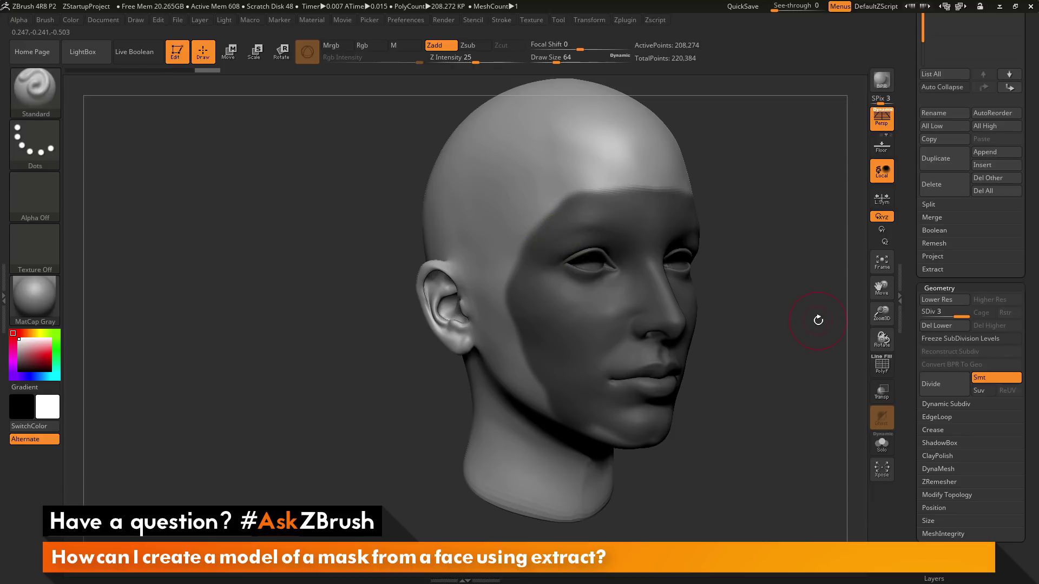
pyautogui.moveTo(816, 317); pyautogui.dragTo(853, 243)
# Extract the masked face with smoothness 5 and thickness 0.02, and accept it as a new subtool.
pyautogui.scroll(10, 932, 262)
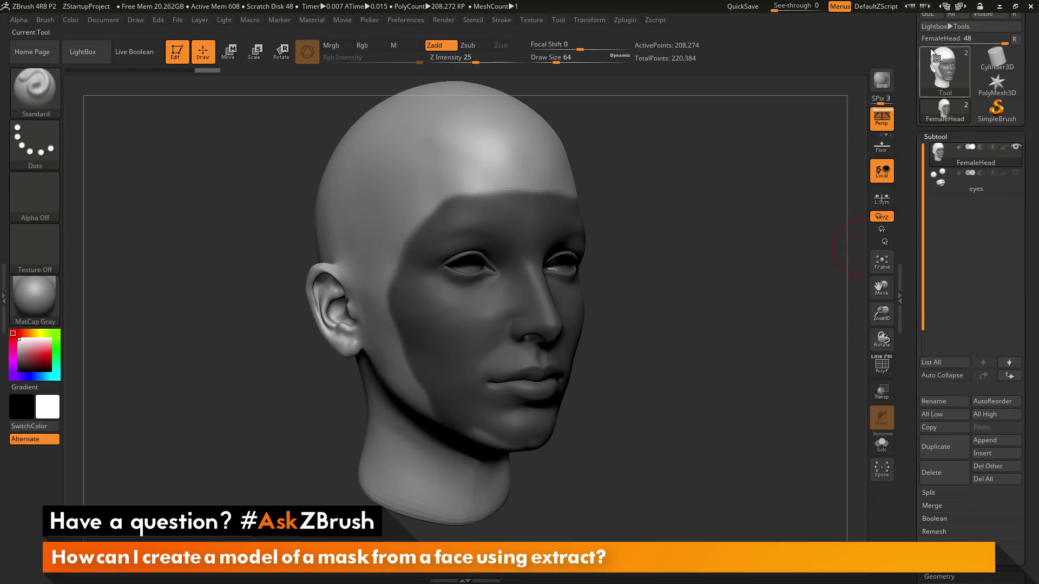
pyautogui.scroll(-10, 938, 249)
pyautogui.click(943, 270)
pyautogui.click(931, 290)
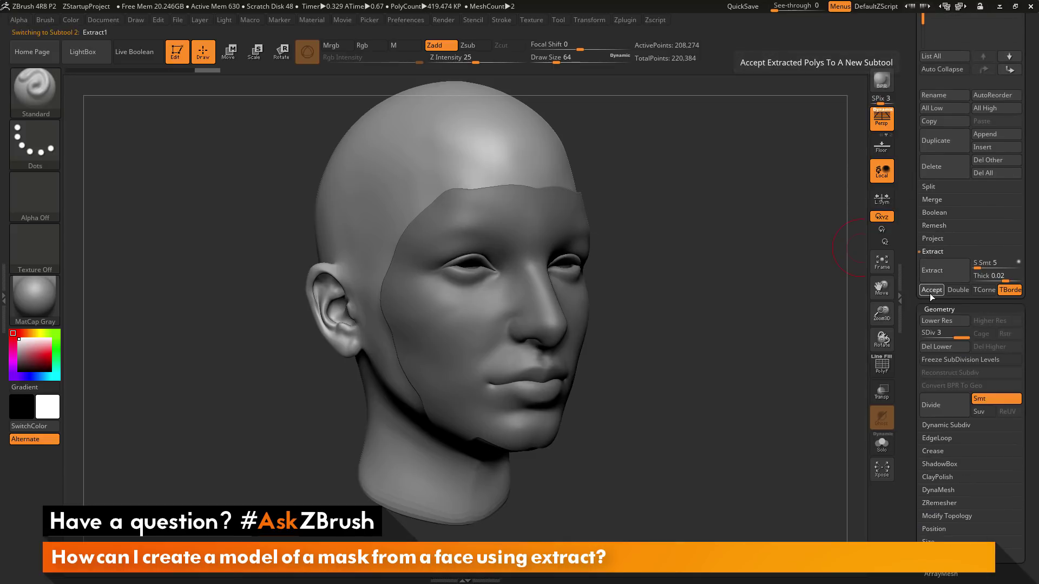
pyautogui.moveTo(919, 254); pyautogui.dragTo(919, 364)
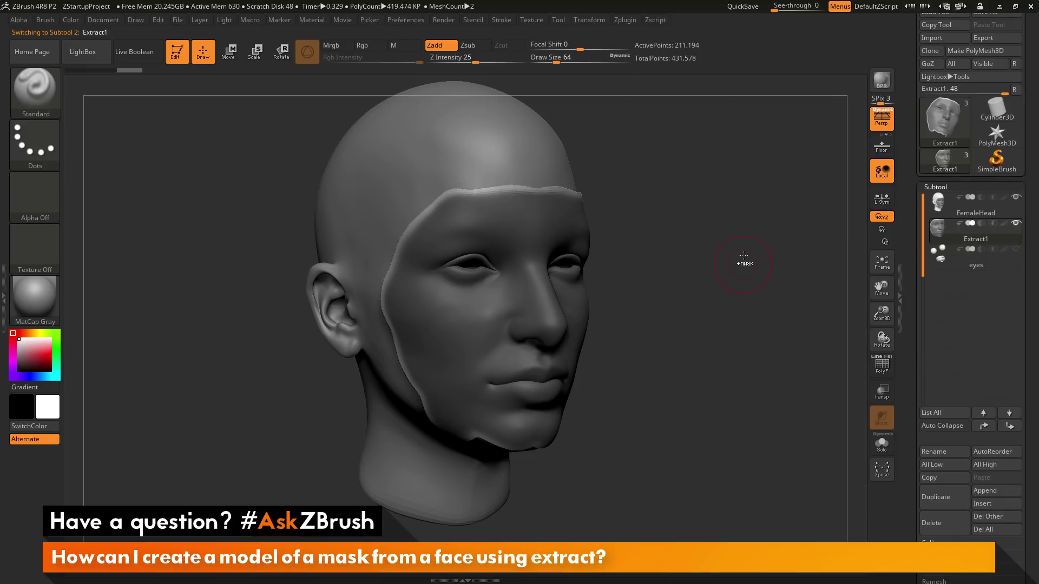
# Solo the extracted face, examine the leftover eye, nostril and mouth geometry on its back side, and leave Solo mode.
pyautogui.click(882, 443)
pyautogui.moveTo(845, 423)
pyautogui.mouseDown()
pyautogui.moveTo(752, 361)
pyautogui.moveTo(827, 372)
pyautogui.mouseUp()
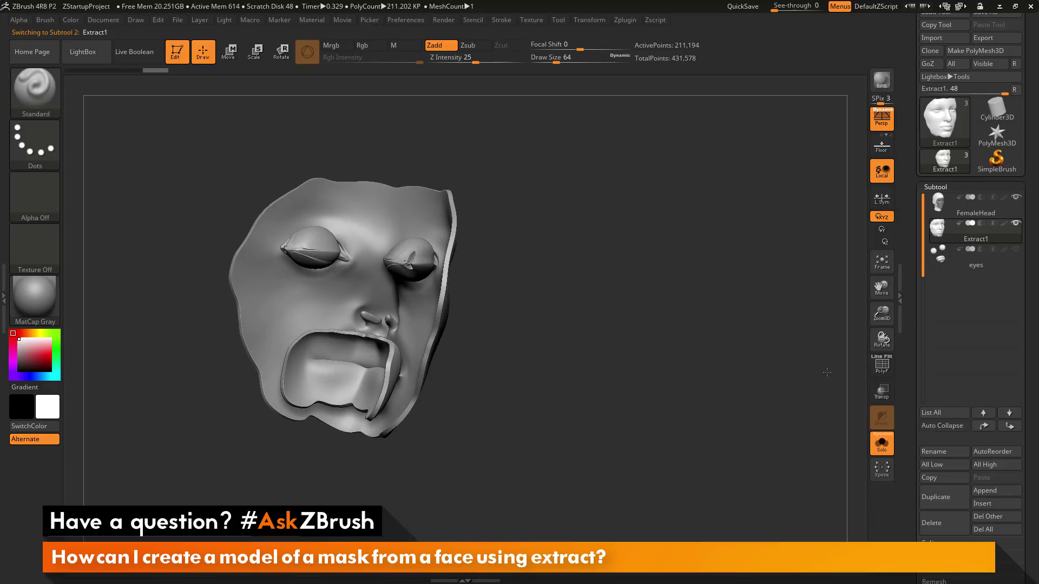
pyautogui.moveTo(826, 372); pyautogui.dragTo(825, 372)
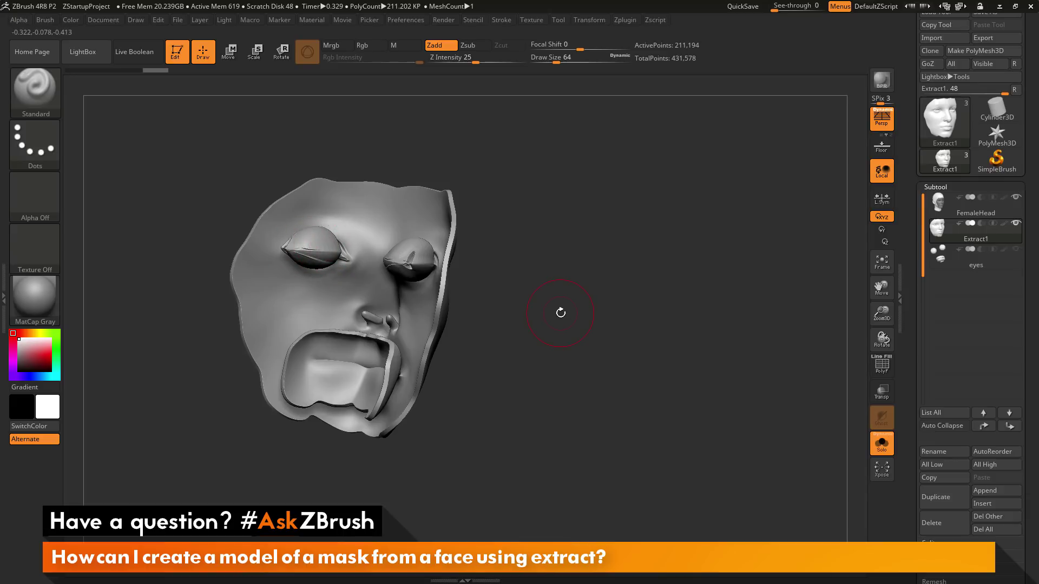
pyautogui.moveTo(604, 331); pyautogui.dragTo(685, 367)
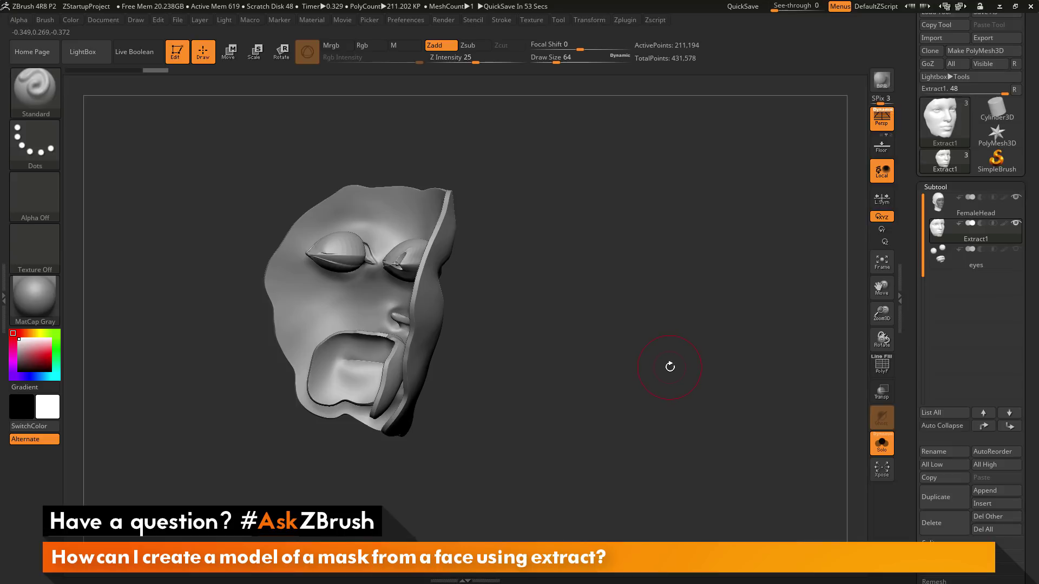
pyautogui.moveTo(670, 366); pyautogui.dragTo(590, 336)
pyautogui.click(883, 455)
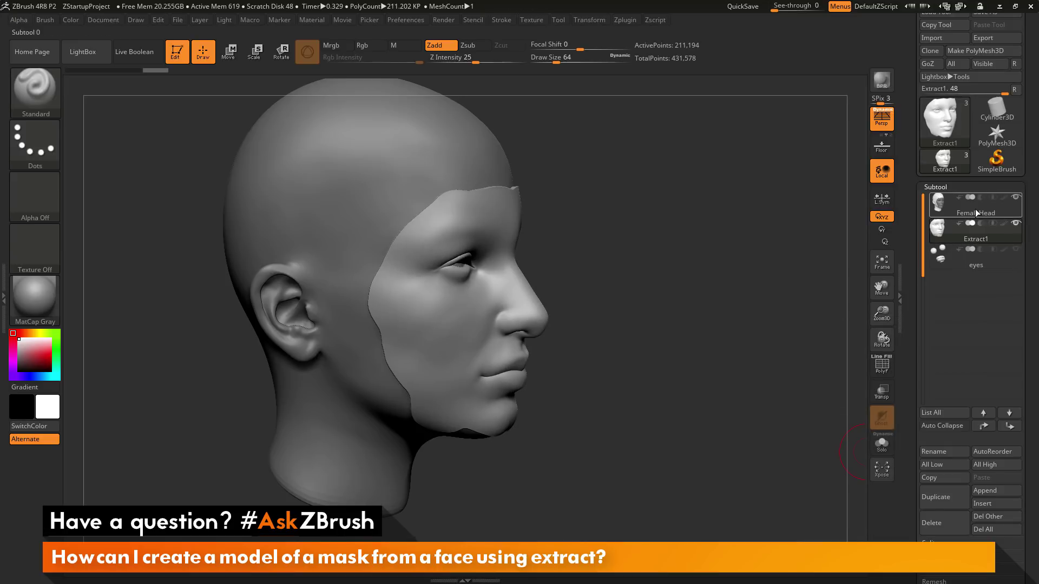
# Select the FemaleHead subtool, hide Extract1 and clear the mask from the head.
pyautogui.click(950, 203)
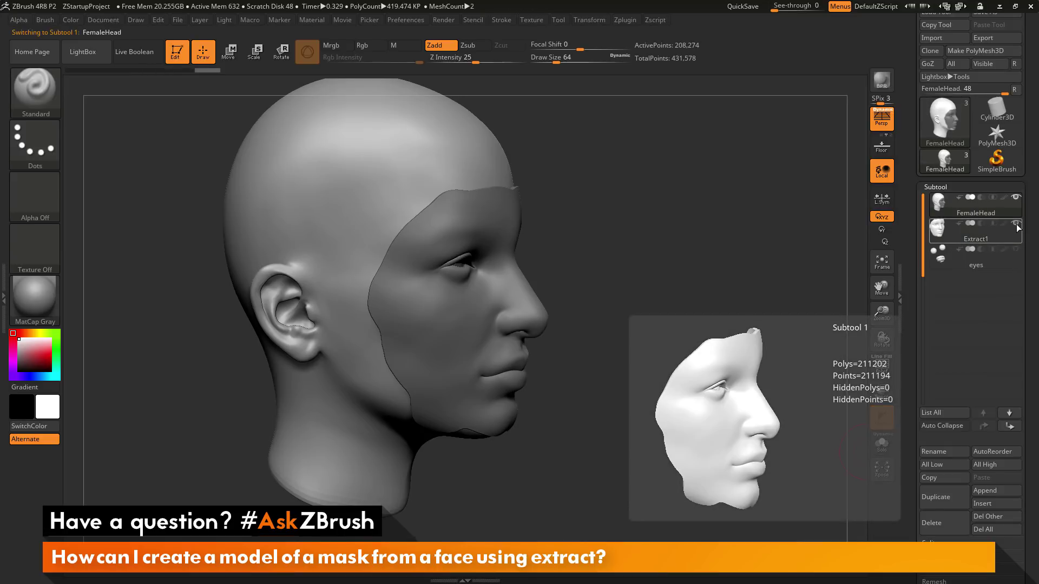
pyautogui.click(1015, 224)
pyautogui.keyDown('shift'); pyautogui.moveTo(687, 427); pyautogui.dragTo(703, 411); pyautogui.keyUp('shift')
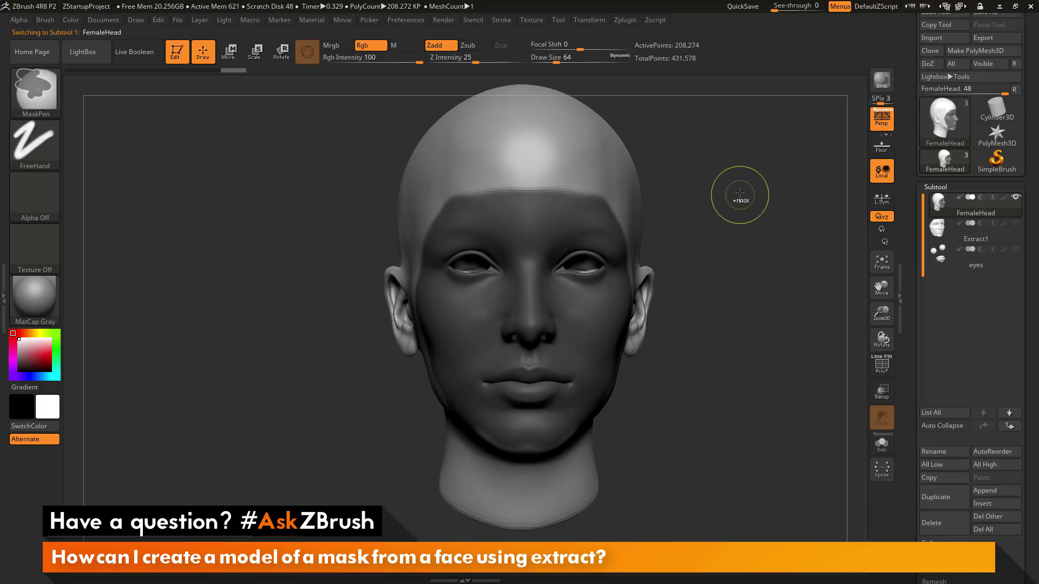
pyautogui.keyDown('ctrl'); pyautogui.moveTo(729, 165); pyautogui.dragTo(780, 347); pyautogui.keyUp('ctrl')
pyautogui.keyDown('alt'); pyautogui.moveTo(701, 439); pyautogui.dragTo(731, 427); pyautogui.keyUp('alt')
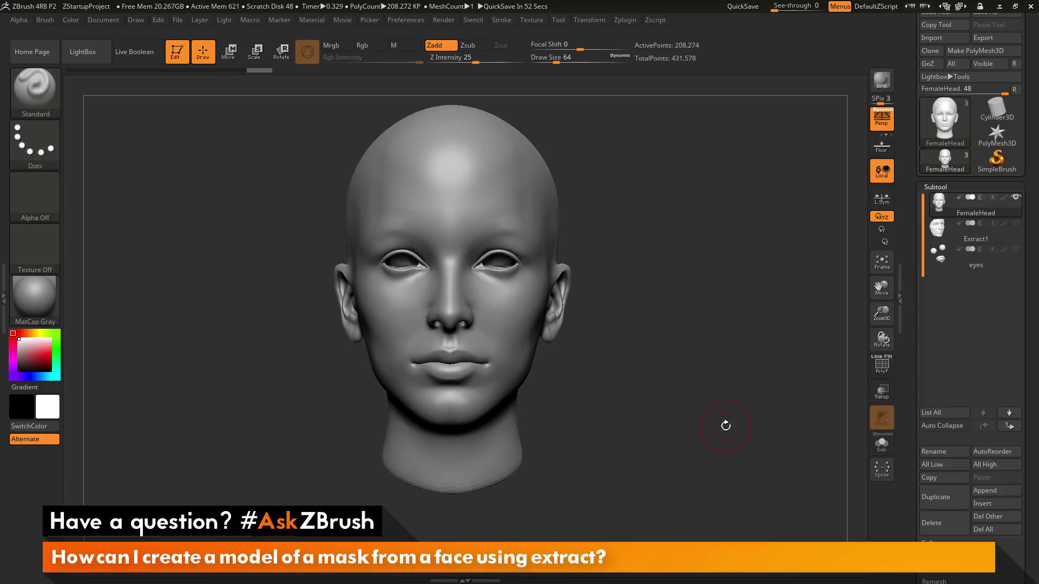
pyautogui.moveTo(631, 376); pyautogui.dragTo(716, 331)
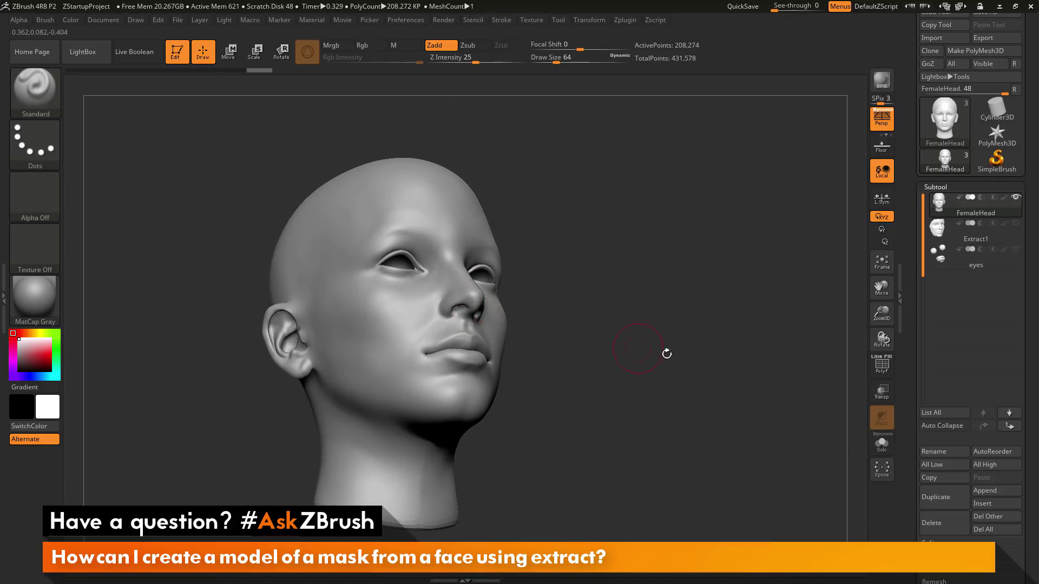
pyautogui.moveTo(667, 354); pyautogui.dragTo(664, 368)
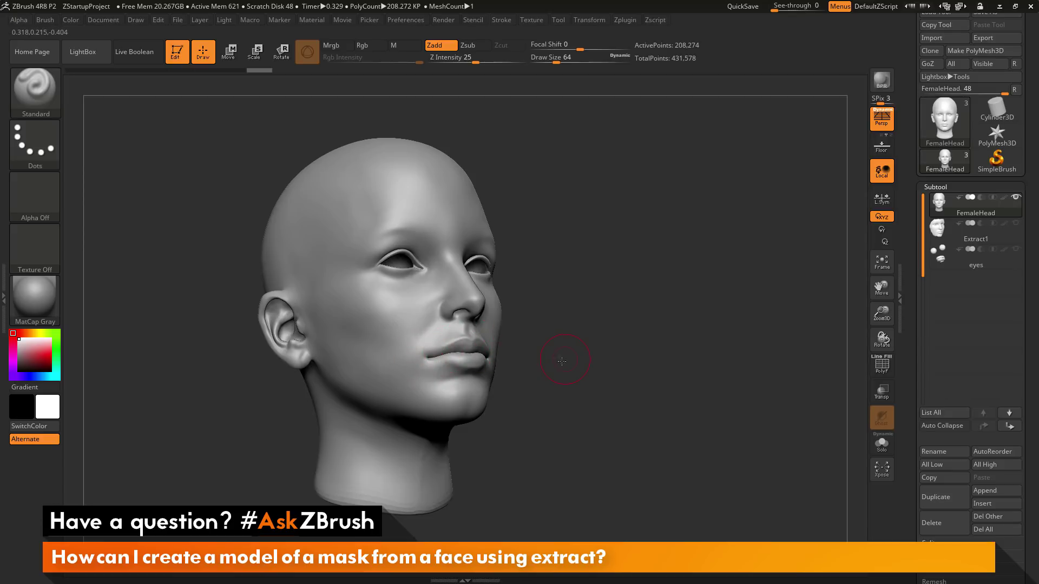
pyautogui.keyDown('shift'); pyautogui.moveTo(562, 361); pyautogui.dragTo(390, 359); pyautogui.keyUp('shift')
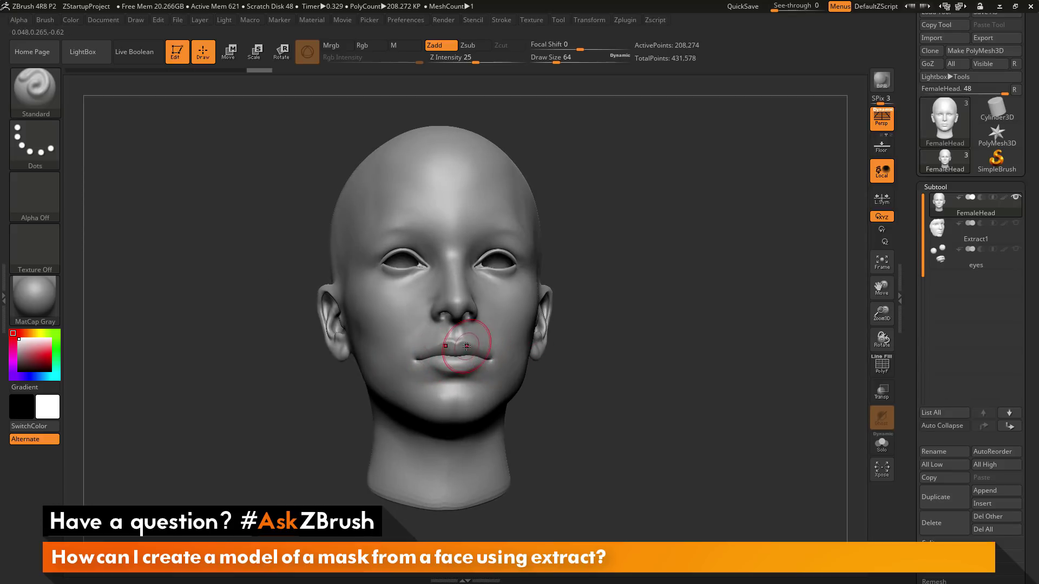
pyautogui.moveTo(686, 378); pyautogui.dragTo(697, 395)
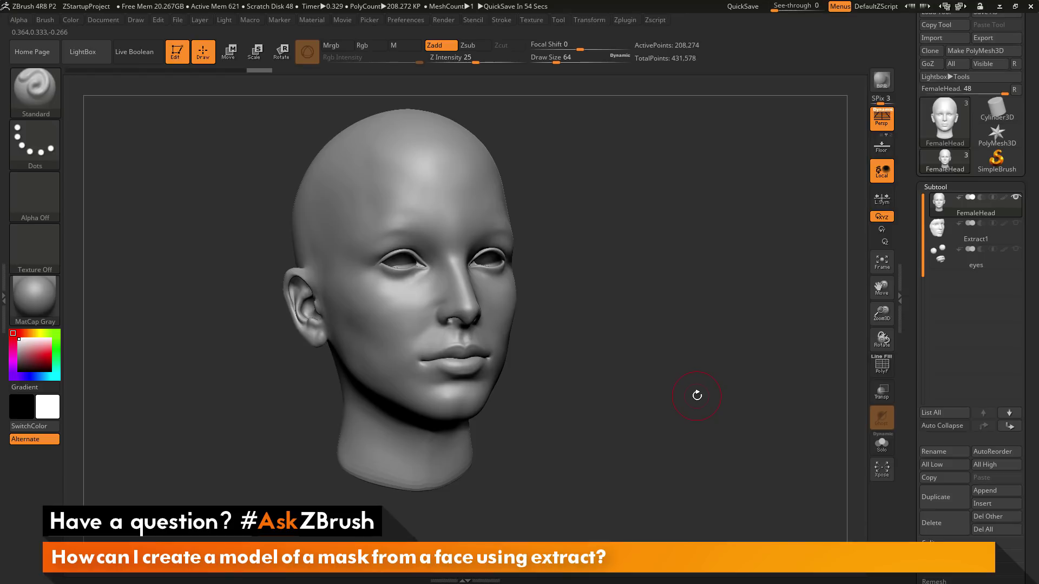
pyautogui.moveTo(620, 369); pyautogui.dragTo(698, 354)
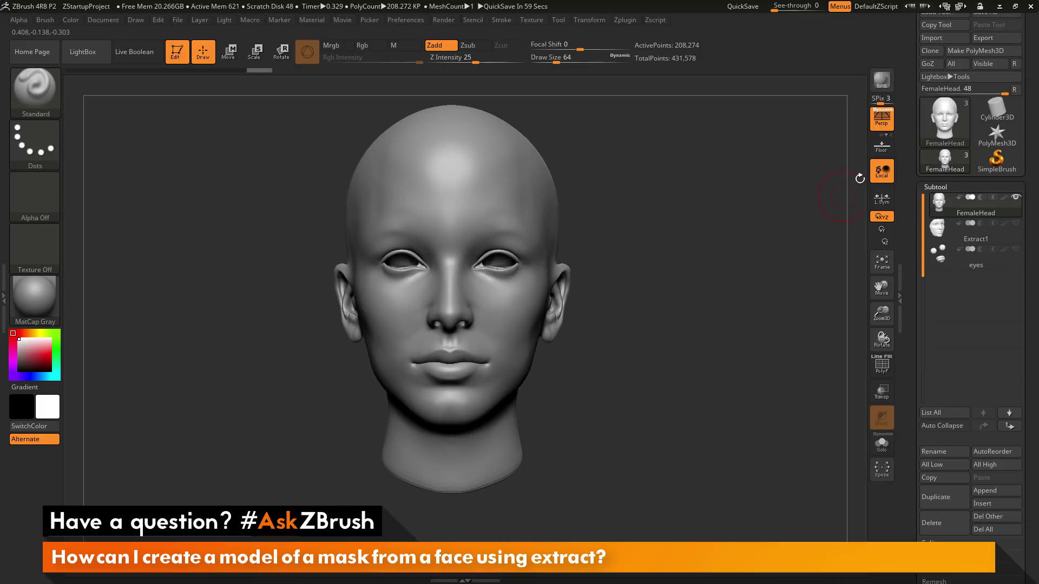
# Append a Sphere3D to the subtool list and select the new sphere subtool.
pyautogui.moveTo(913, 199); pyautogui.dragTo(913, 223)
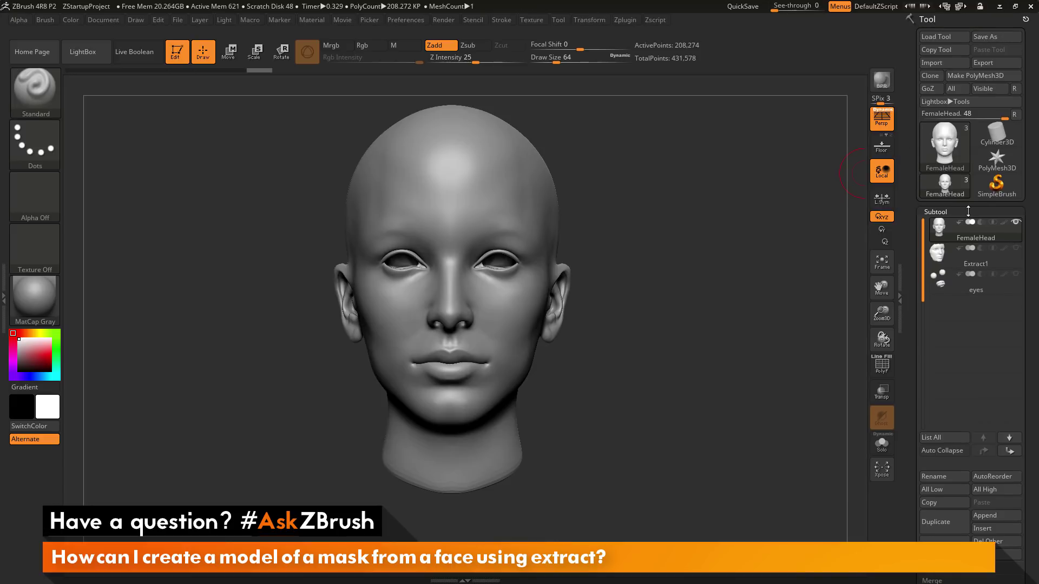
pyautogui.moveTo(913, 294); pyautogui.dragTo(913, 222)
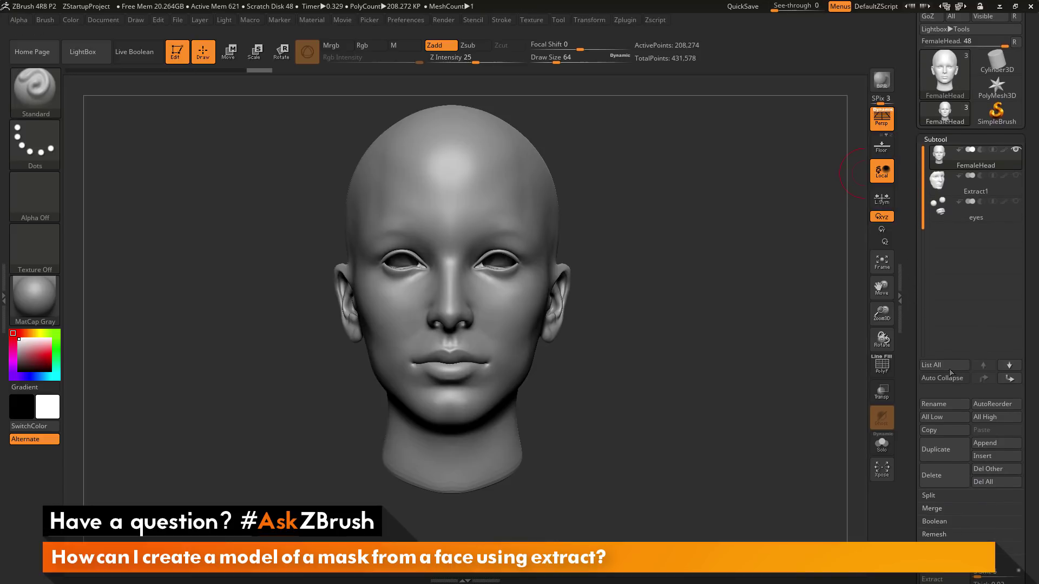
pyautogui.click(989, 445)
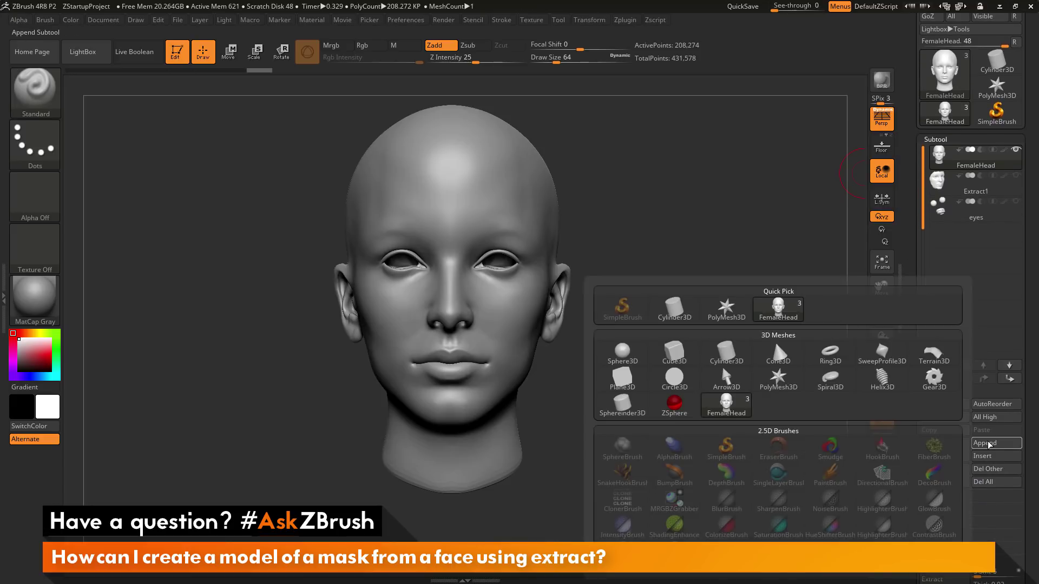
pyautogui.click(625, 353)
pyautogui.moveTo(998, 245)
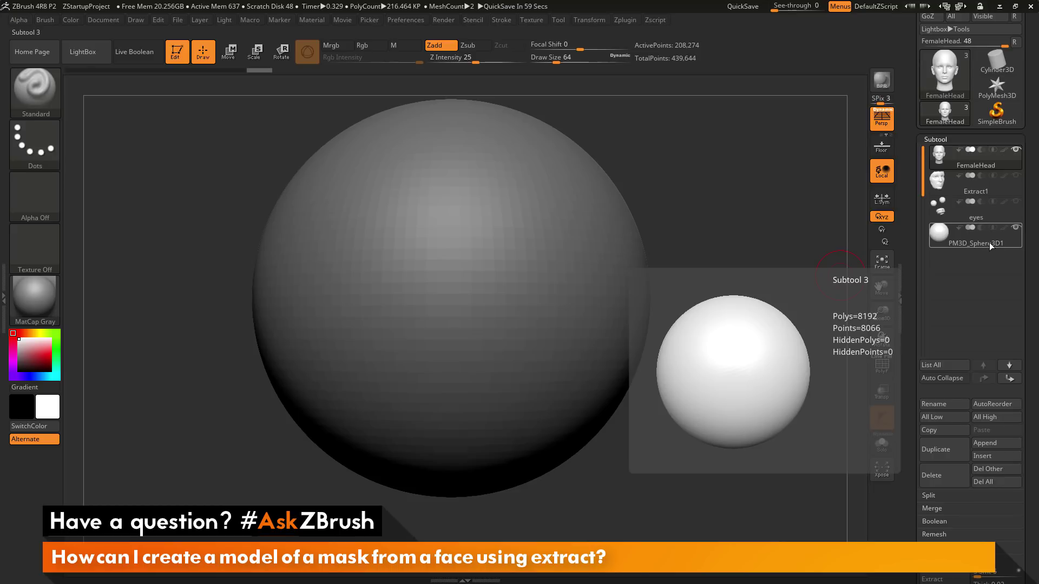
pyautogui.click(989, 242)
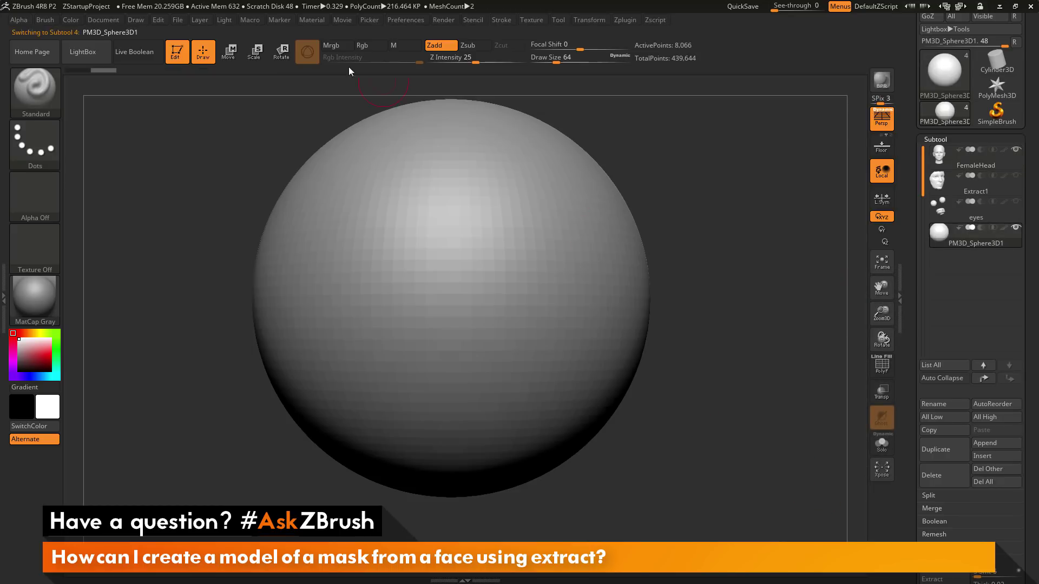
# Scale the new sphere down to roughly eyeball size and move it out in front of the face near the head's right eye.
pyautogui.click(229, 55)
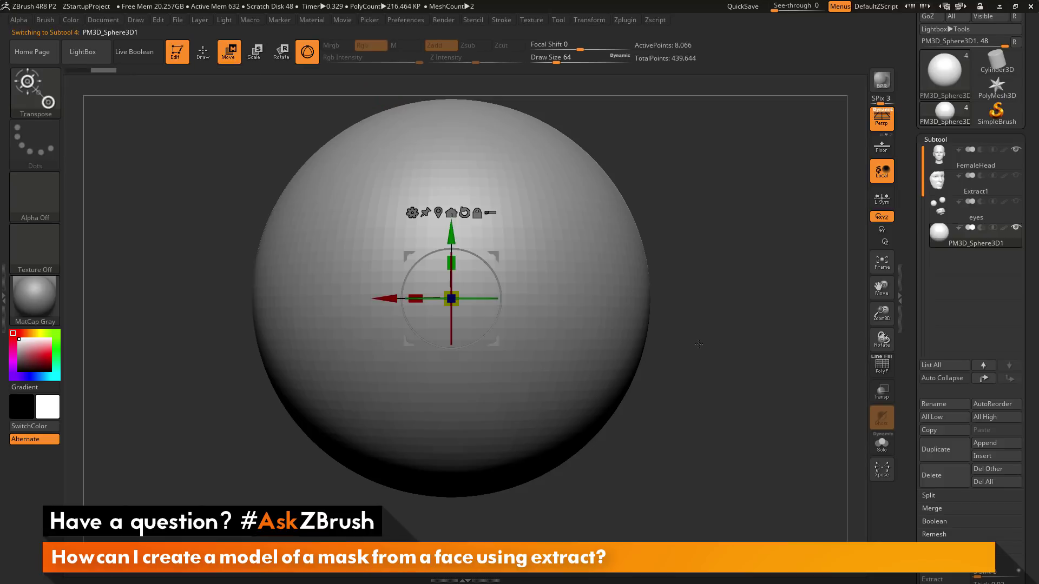
pyautogui.keyDown('alt'); pyautogui.moveTo(760, 371); pyautogui.dragTo(758, 340); pyautogui.keyUp('alt')
pyautogui.moveTo(464, 309); pyautogui.dragTo(365, 358)
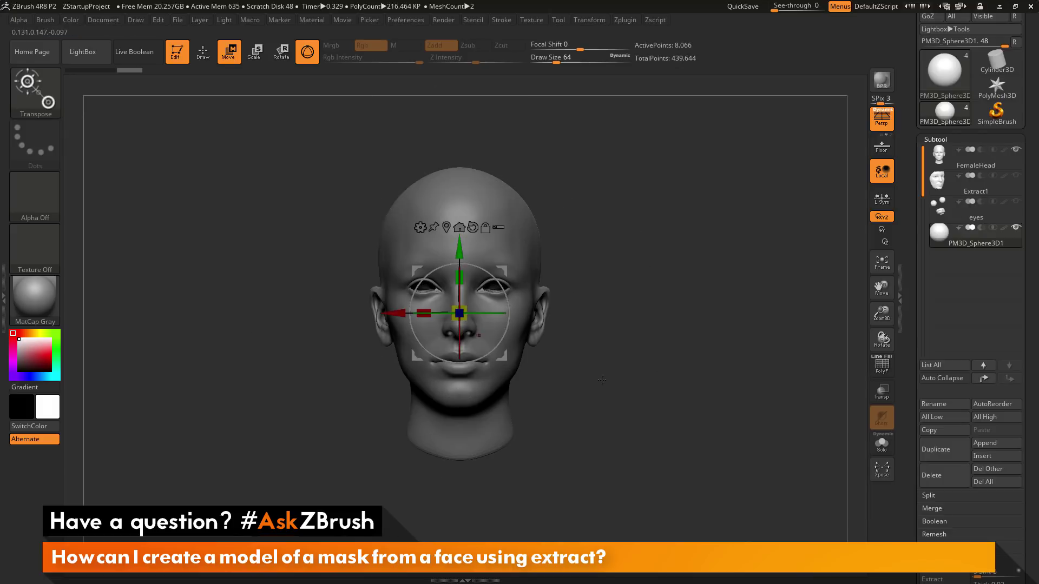
pyautogui.keyDown('shift'); pyautogui.moveTo(601, 380); pyautogui.dragTo(759, 373); pyautogui.keyUp('shift')
pyautogui.moveTo(503, 271); pyautogui.dragTo(612, 254)
pyautogui.keyDown('shift'); pyautogui.moveTo(710, 280); pyautogui.dragTo(717, 330); pyautogui.keyUp('shift')
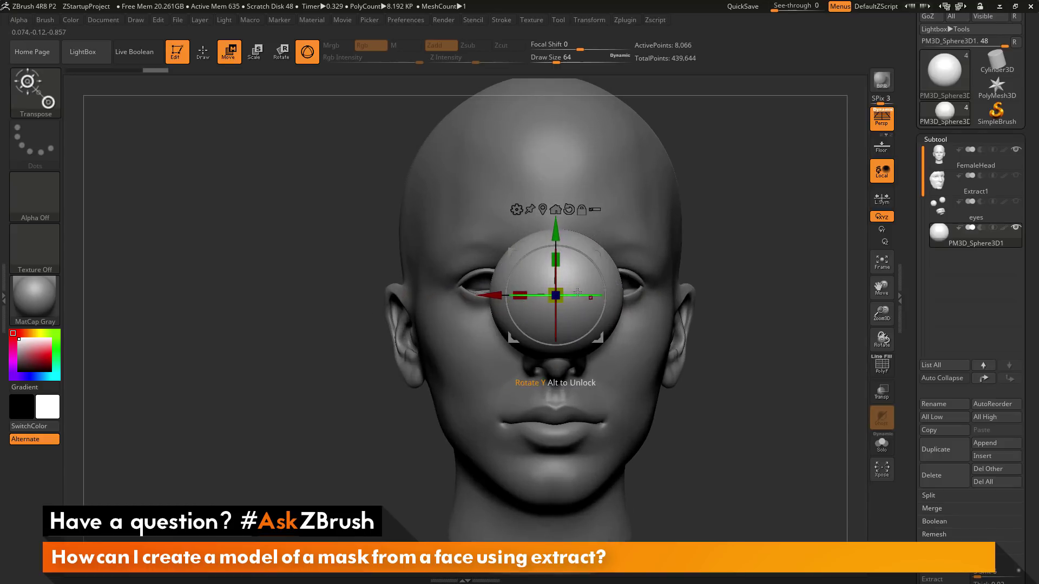
pyautogui.moveTo(556, 296); pyautogui.dragTo(548, 296)
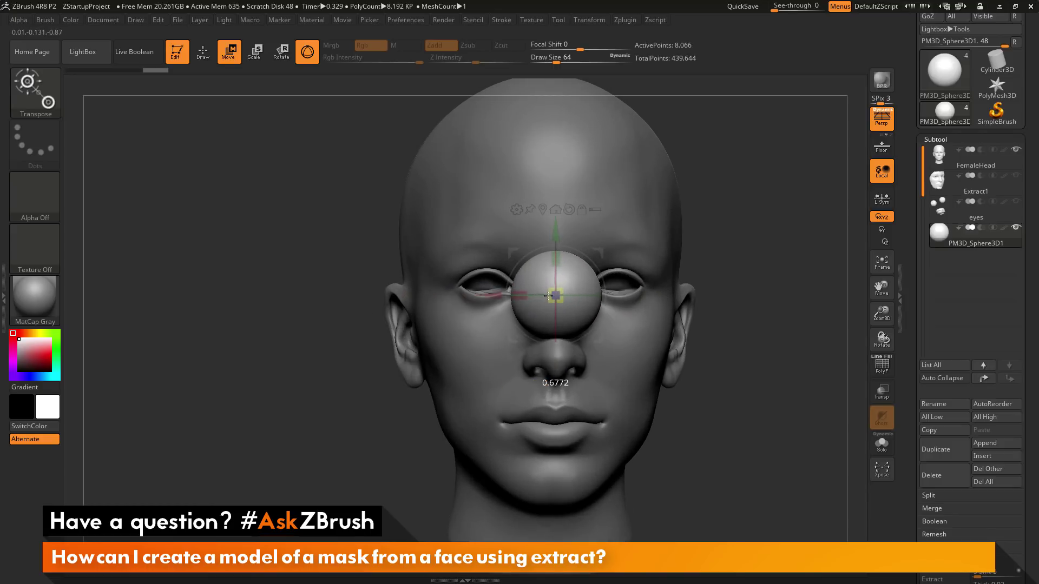
pyautogui.moveTo(598, 253); pyautogui.dragTo(531, 234)
# Move the sphere back along its depth axis into the head's right eye socket and align it with the eyelids.
pyautogui.keyDown('shift'); pyautogui.moveTo(730, 250); pyautogui.dragTo(795, 242); pyautogui.keyUp('shift')
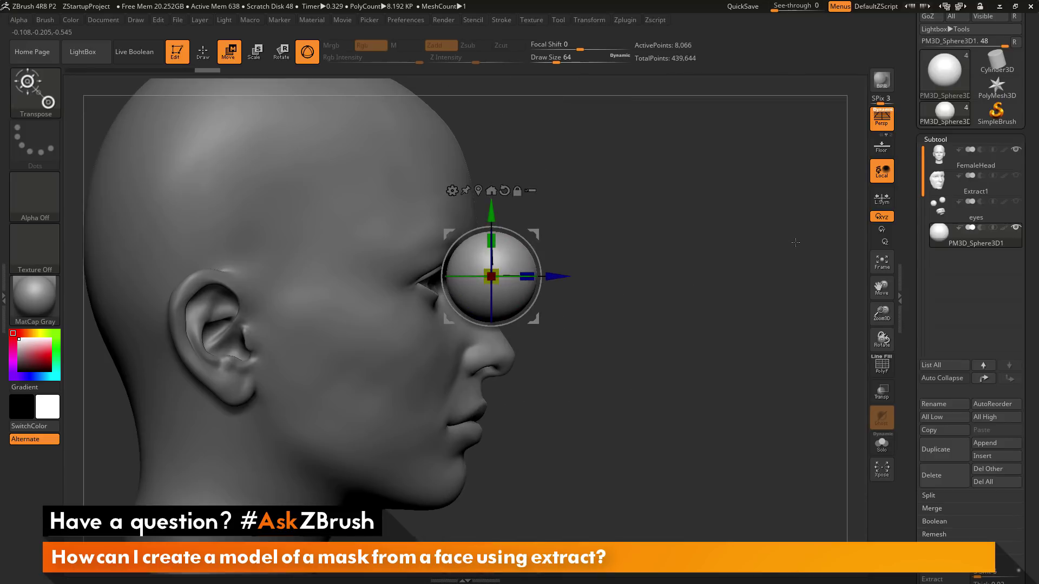
pyautogui.scroll(3, 795, 242)
pyautogui.moveTo(553, 297); pyautogui.dragTo(428, 297)
pyautogui.moveTo(751, 273); pyautogui.dragTo(684, 275)
pyautogui.moveTo(372, 267); pyautogui.dragTo(364, 274)
pyautogui.keyDown('alt'); pyautogui.moveTo(753, 364); pyautogui.dragTo(776, 236); pyautogui.keyUp('alt')
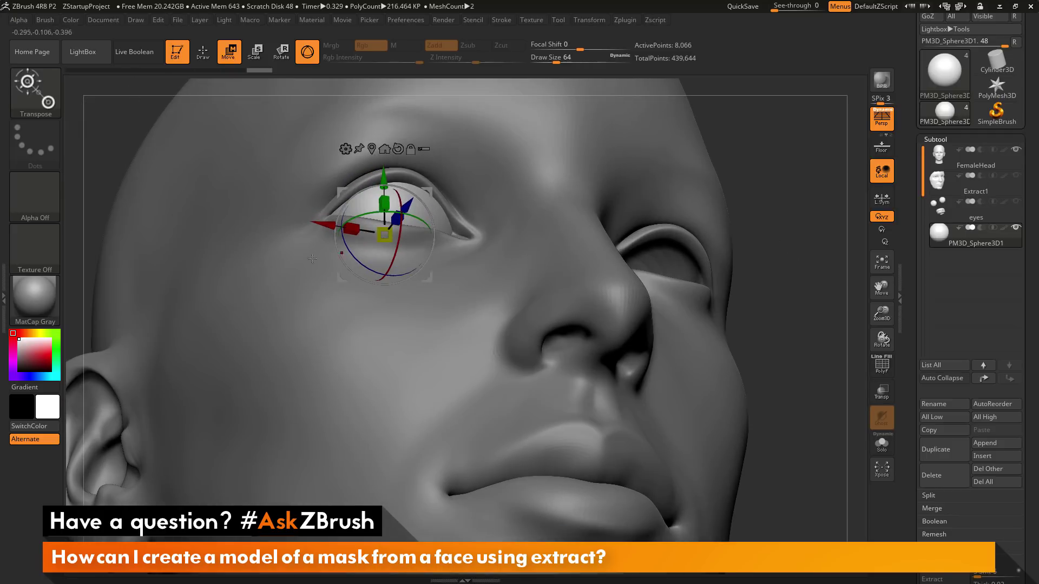
# Nudge the sphere sideways and in depth inside the right eye socket so it sits behind the eyelids.
pyautogui.moveTo(330, 226); pyautogui.dragTo(332, 226)
pyautogui.moveTo(409, 203)
pyautogui.mouseDown()
pyautogui.moveTo(388, 231)
pyautogui.moveTo(331, 222)
pyautogui.moveTo(408, 201)
pyautogui.mouseUp()
pyautogui.hotkey('ctrl', 'z')
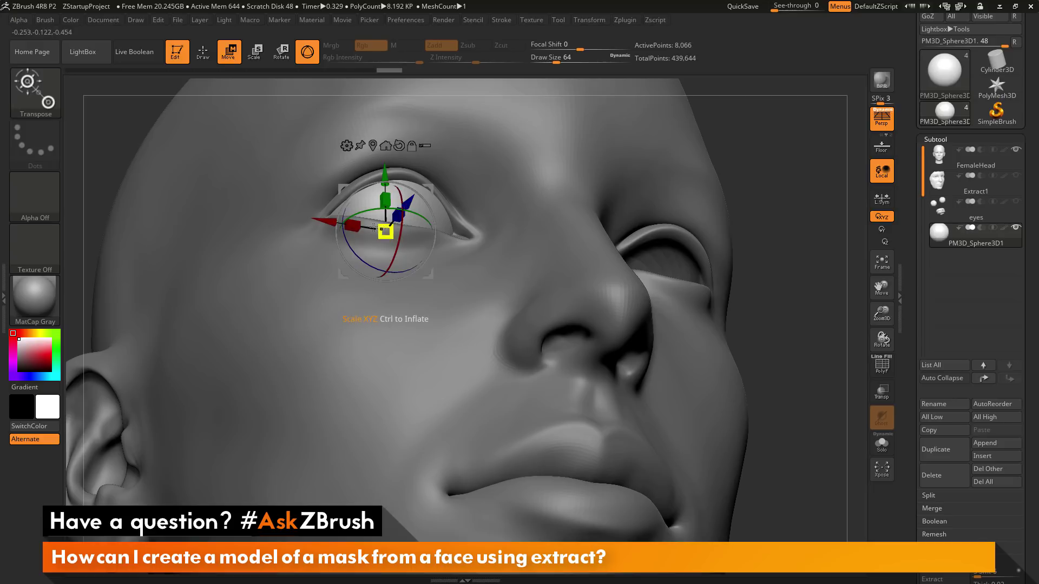
pyautogui.moveTo(353, 226); pyautogui.dragTo(353, 226)
pyautogui.moveTo(739, 243); pyautogui.dragTo(643, 298)
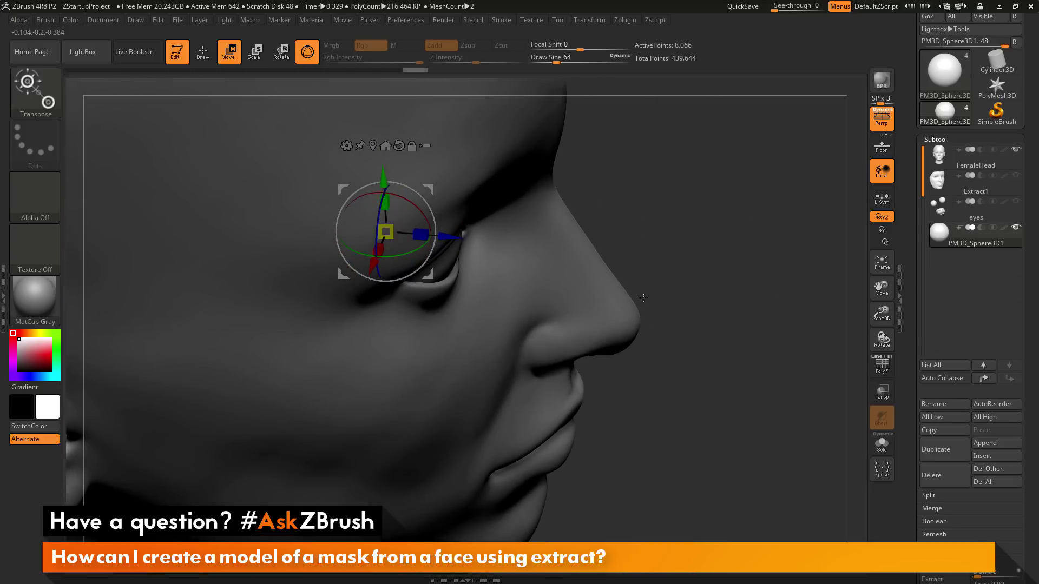
pyautogui.moveTo(443, 236); pyautogui.dragTo(445, 240)
pyautogui.moveTo(742, 213); pyautogui.dragTo(630, 108)
pyautogui.moveTo(426, 227); pyautogui.dragTo(394, 225)
pyautogui.moveTo(329, 254); pyautogui.dragTo(327, 254)
# Fine-tune the sphere's size and depth so that it fills the right eye opening from corner to corner.
pyautogui.moveTo(161, 310); pyautogui.dragTo(458, 258)
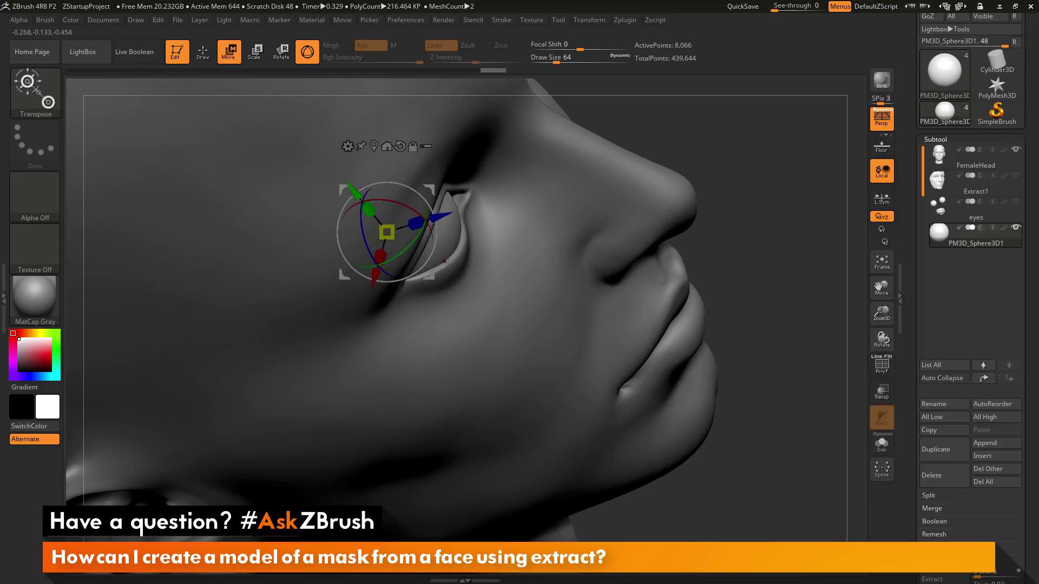
pyautogui.moveTo(752, 177); pyautogui.dragTo(760, 143)
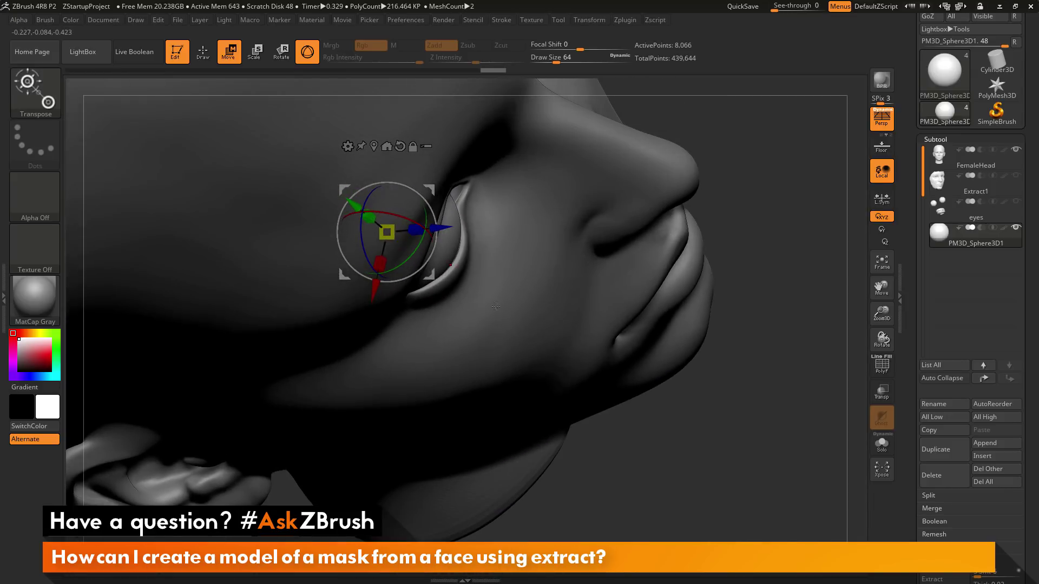
pyautogui.moveTo(376, 276); pyautogui.dragTo(370, 292)
pyautogui.moveTo(415, 232); pyautogui.dragTo(417, 233)
pyautogui.moveTo(745, 281); pyautogui.dragTo(747, 360)
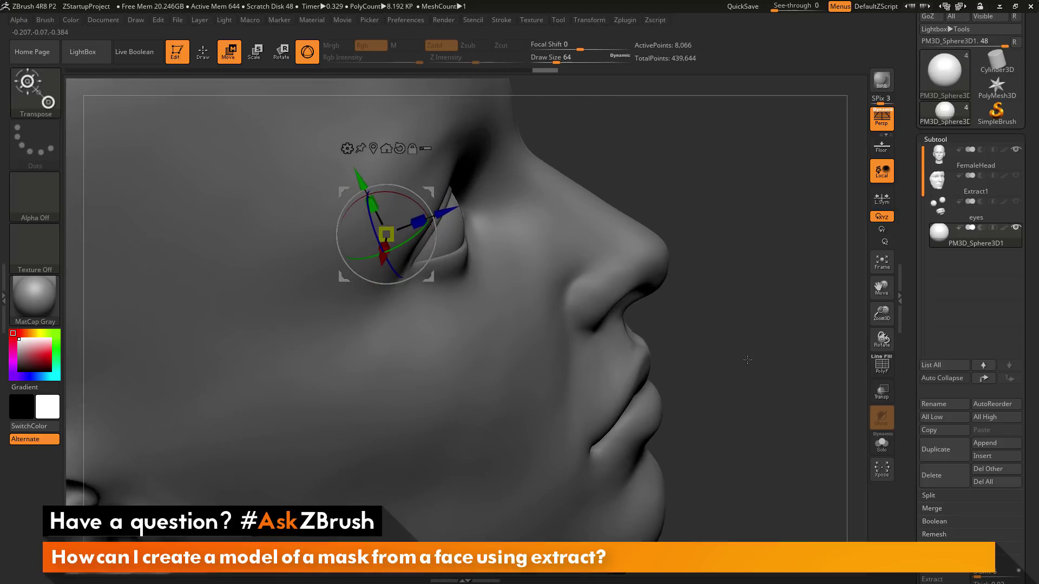
pyautogui.moveTo(454, 210); pyautogui.dragTo(451, 211)
pyautogui.moveTo(792, 198); pyautogui.dragTo(733, 199)
pyautogui.moveTo(380, 256); pyautogui.dragTo(328, 257)
# Duplicate the eye sphere within the same subtool, placing the copy in front of the nose.
pyautogui.moveTo(763, 191); pyautogui.dragTo(793, 223)
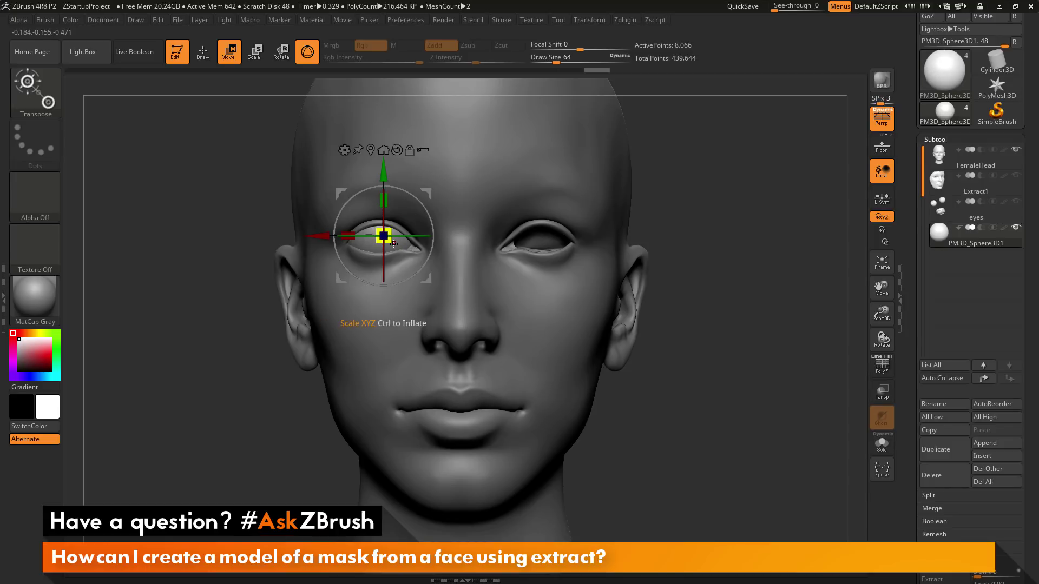
pyautogui.moveTo(719, 347); pyautogui.dragTo(780, 339)
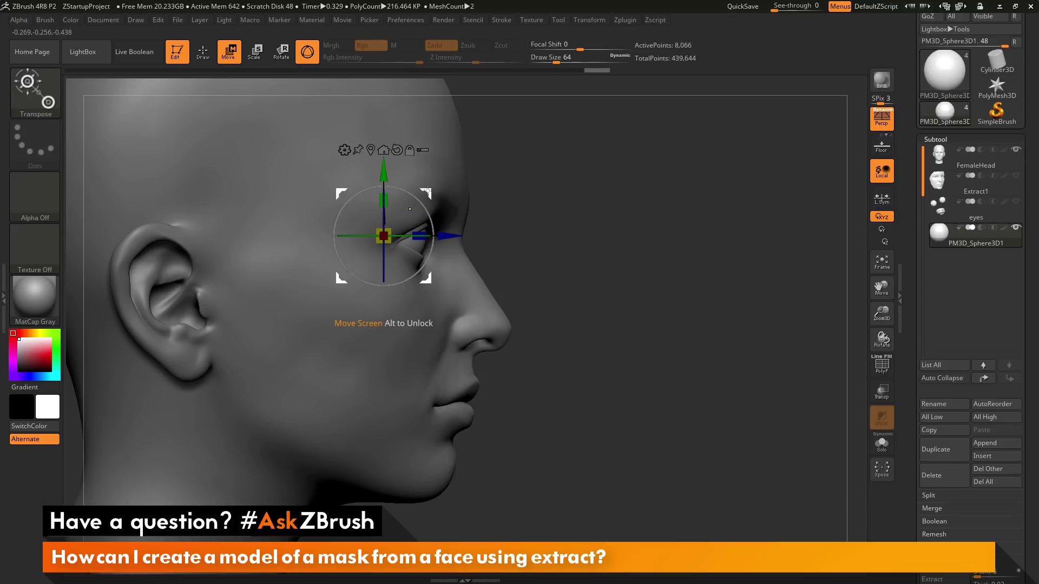
pyautogui.moveTo(427, 191); pyautogui.dragTo(611, 275)
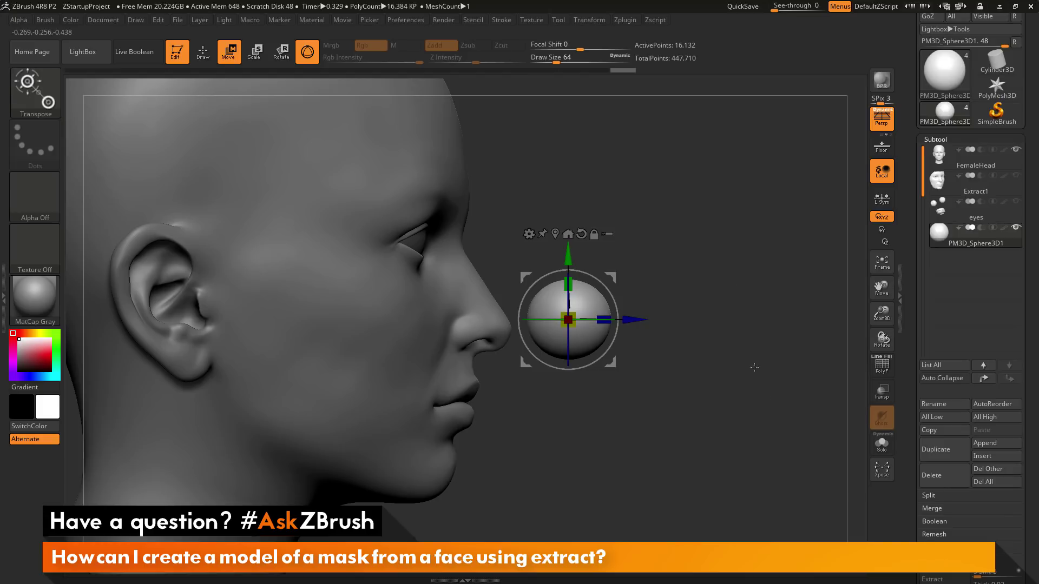
# Solo the spheres, try making two further copies inside the same subtool, undo both copies and leave Solo mode.
pyautogui.click(876, 453)
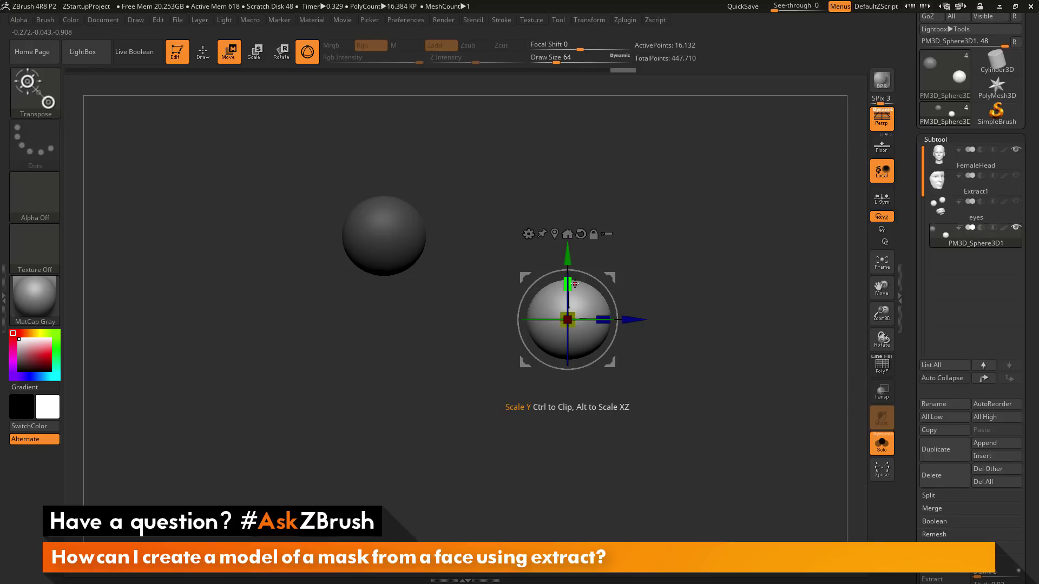
pyautogui.press('ctrl')
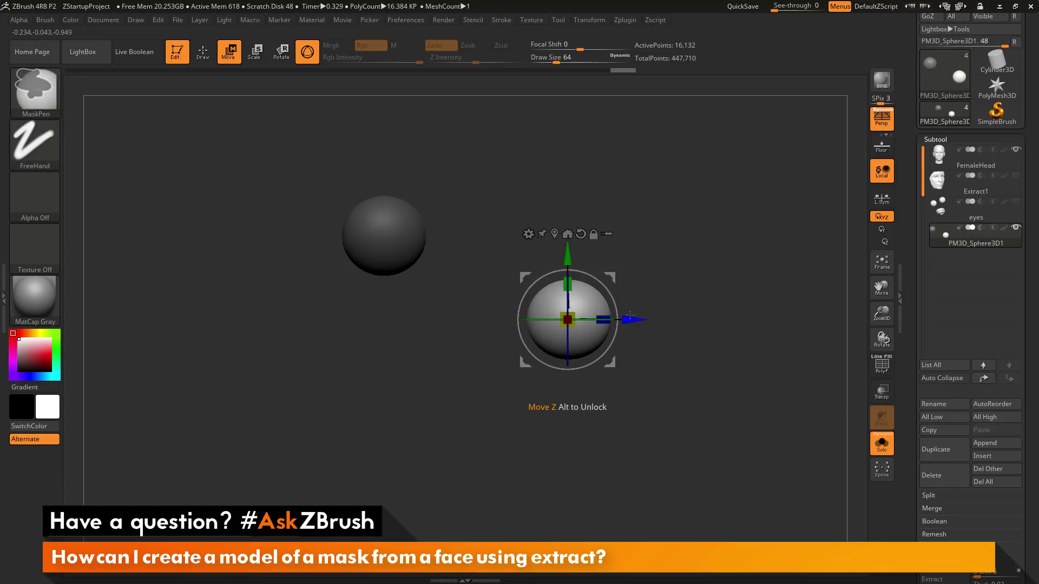
pyautogui.press('ctrl')
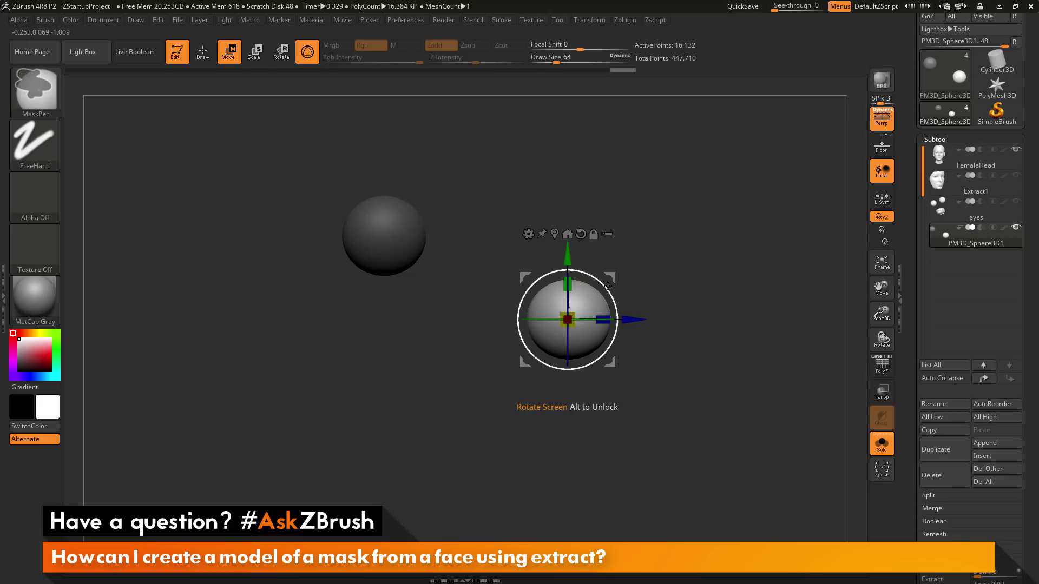
pyautogui.keyDown('ctrl'); pyautogui.moveTo(615, 278); pyautogui.dragTo(619, 150); pyautogui.keyUp('ctrl')
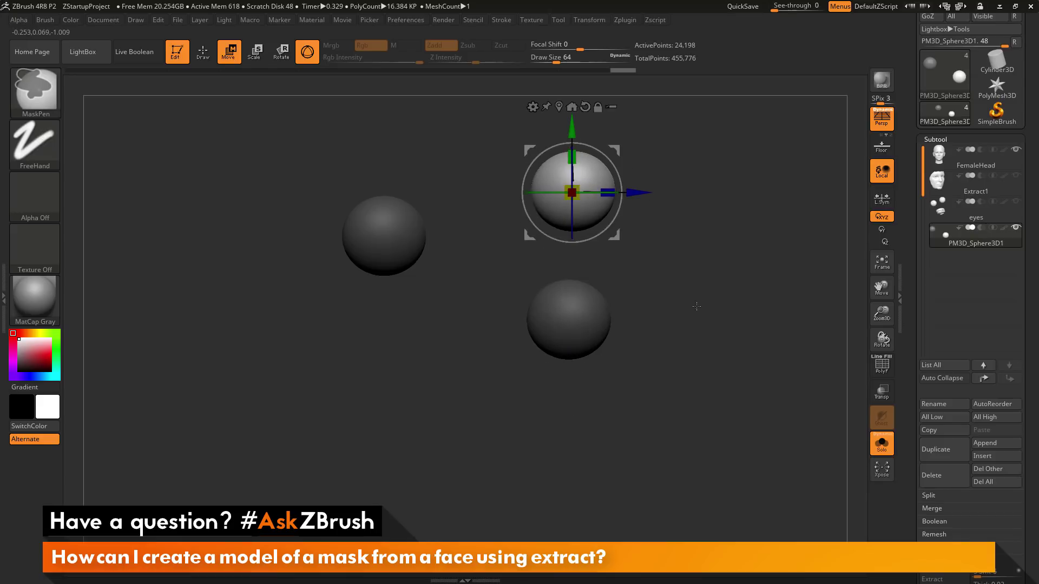
pyautogui.moveTo(697, 308)
pyautogui.mouseDown()
pyautogui.moveTo(677, 320)
pyautogui.moveTo(706, 317)
pyautogui.mouseUp()
pyautogui.keyDown('ctrl'); pyautogui.moveTo(615, 146); pyautogui.dragTo(731, 173); pyautogui.keyUp('ctrl')
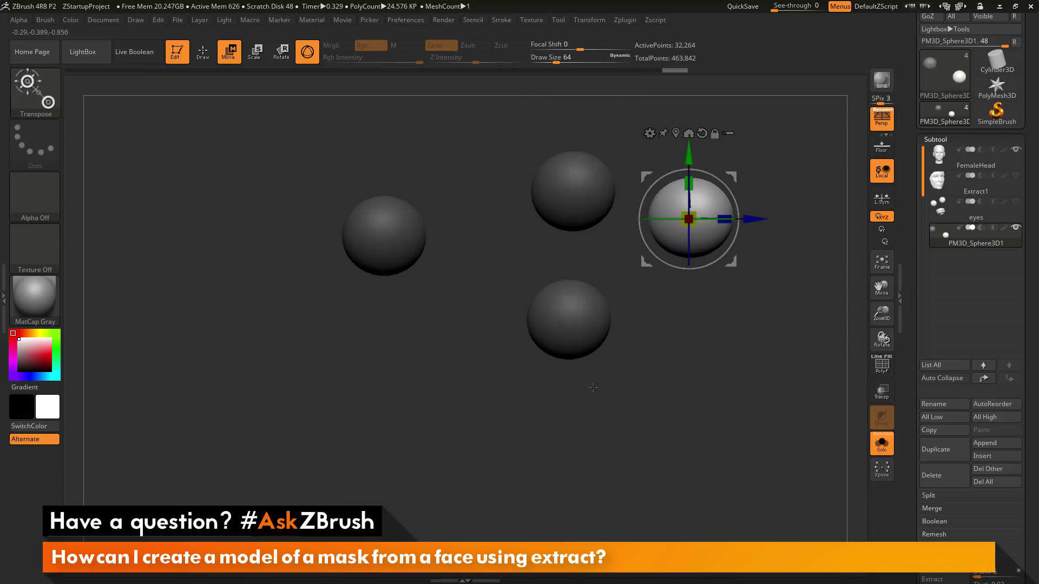
pyautogui.press('ctrl')
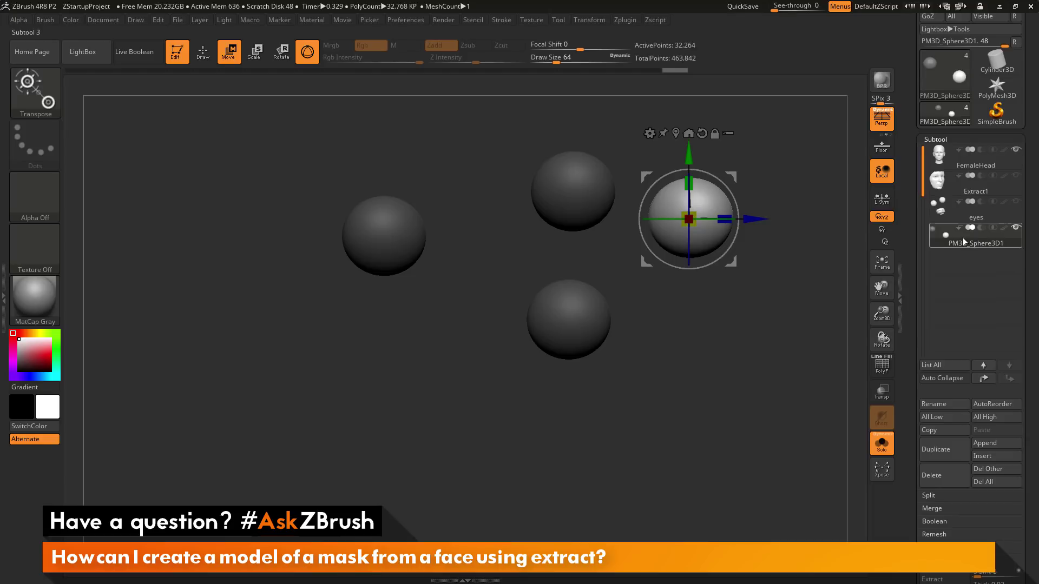
pyautogui.moveTo(975, 242)
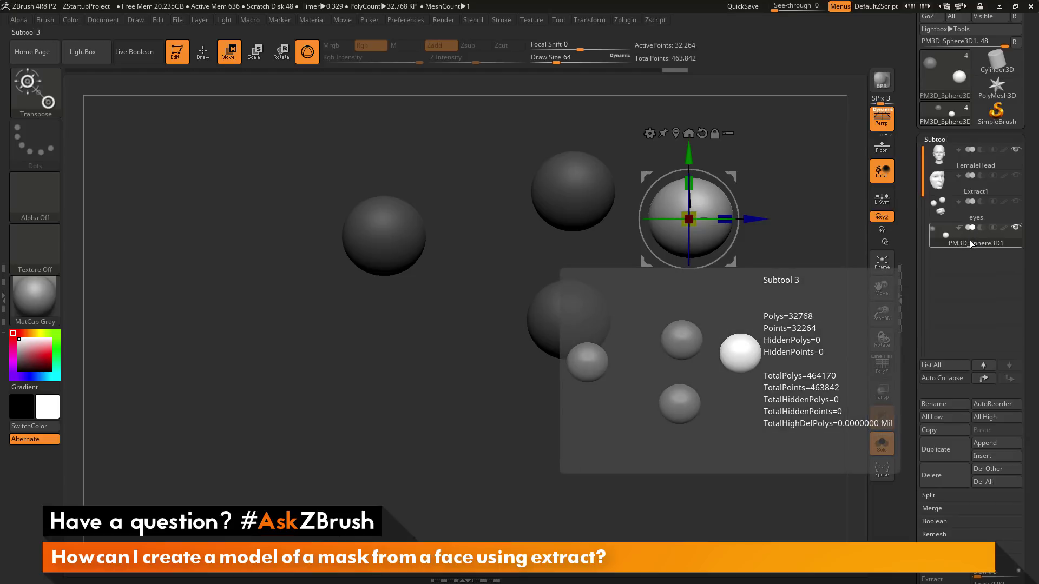
pyautogui.press('ctrl')
pyautogui.hotkey('ctrl', 'z')
pyautogui.hotkey('ctrl', 'z')
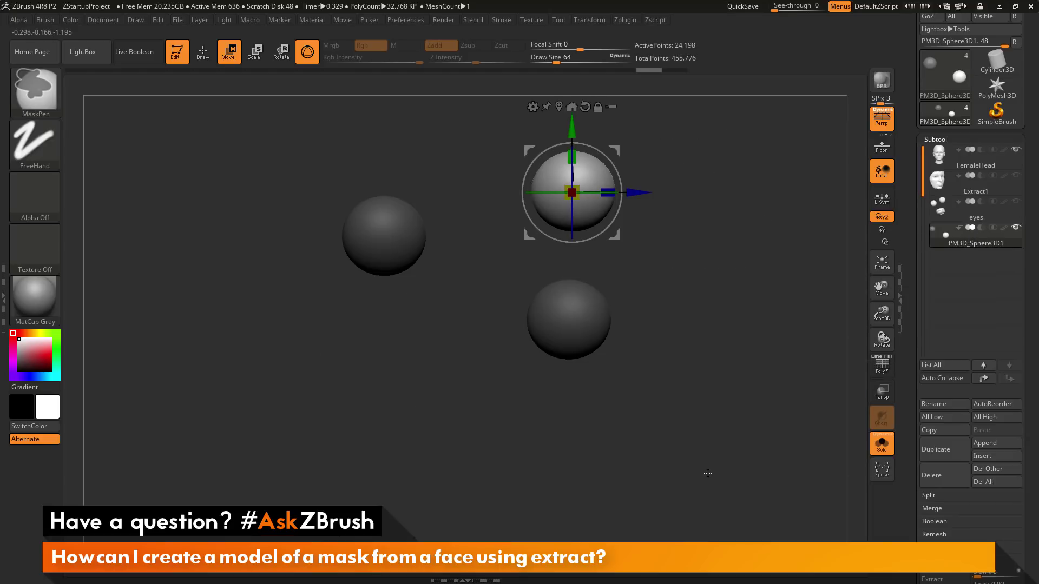
pyautogui.hotkey('ctrl', 'z')
pyautogui.hotkey('ctrl', 'z')
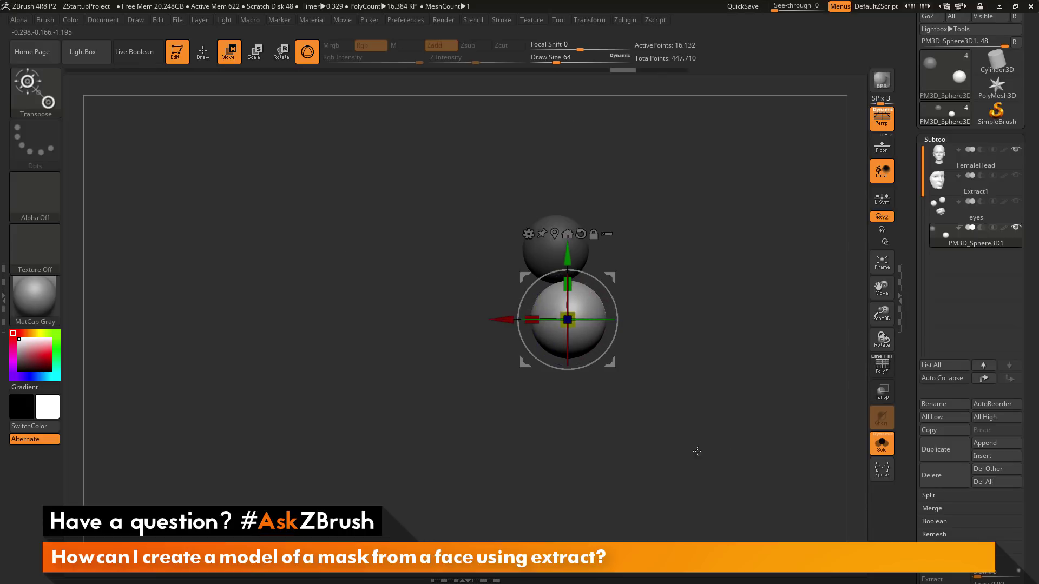
pyautogui.click(878, 453)
# Scale the copied sphere down to roughly nostril size and move it back and sideways to the right side of the nose.
pyautogui.keyDown('alt'); pyautogui.moveTo(768, 412); pyautogui.dragTo(791, 461); pyautogui.keyUp('alt')
pyautogui.keyDown('shift'); pyautogui.moveTo(703, 460); pyautogui.dragTo(804, 452); pyautogui.keyUp('shift')
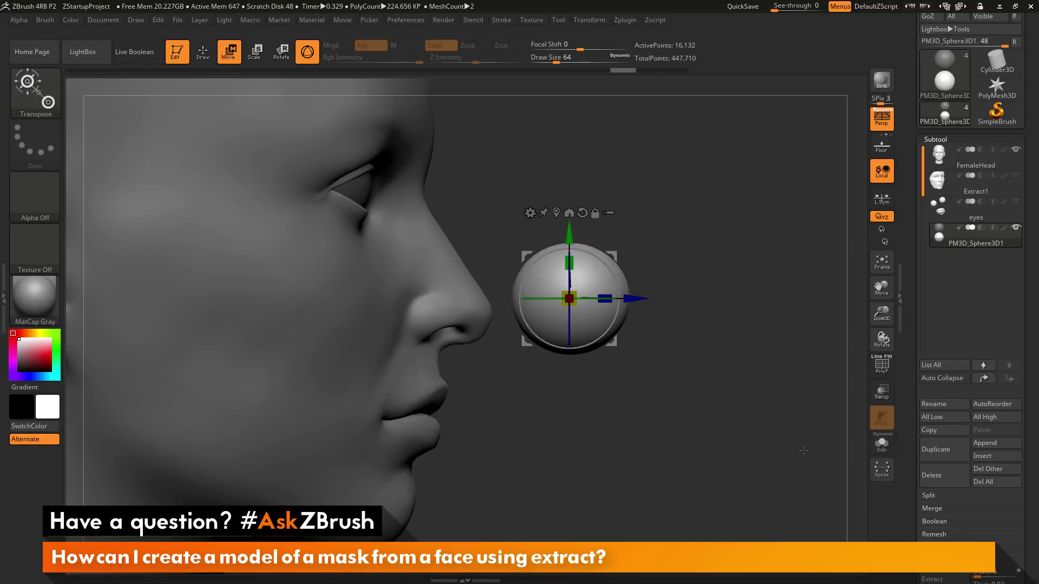
pyautogui.moveTo(634, 299); pyautogui.dragTo(514, 299)
pyautogui.moveTo(680, 333); pyautogui.dragTo(614, 332)
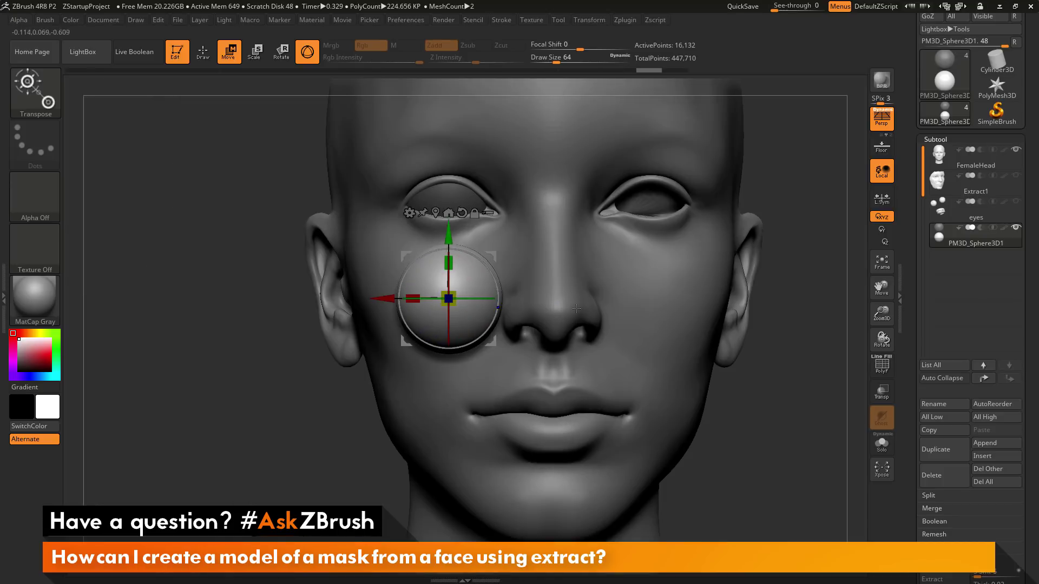
pyautogui.moveTo(453, 299); pyautogui.dragTo(430, 300)
pyautogui.moveTo(256, 451); pyautogui.dragTo(203, 382)
pyautogui.keyDown('alt'); pyautogui.moveTo(188, 401); pyautogui.dragTo(197, 460); pyautogui.keyUp('alt')
pyautogui.moveTo(396, 299); pyautogui.dragTo(502, 296)
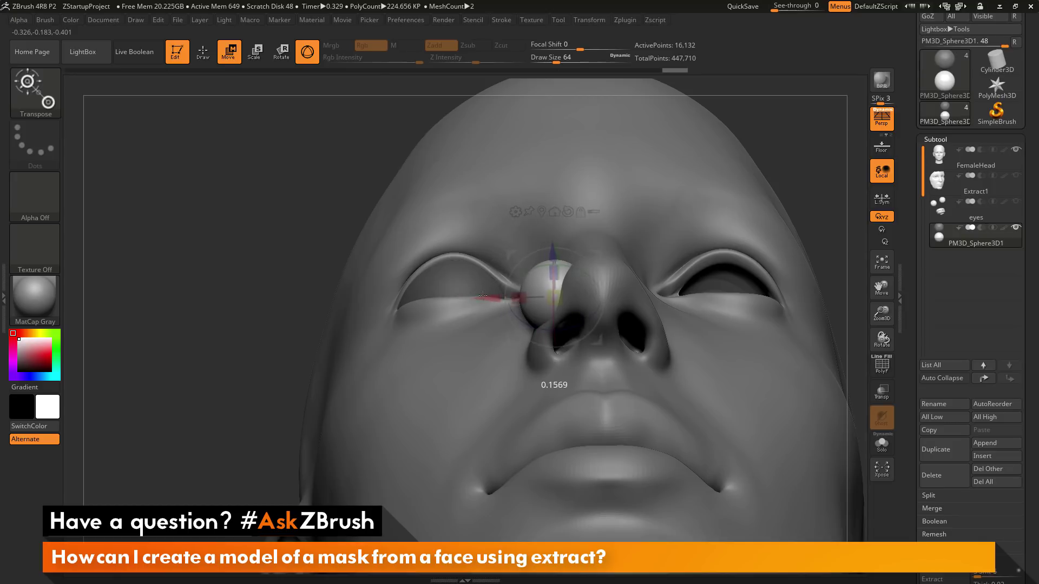
# Reshape the small sphere into an elongated form and push it up into the right nostril opening.
pyautogui.moveTo(229, 292); pyautogui.dragTo(327, 295)
pyautogui.moveTo(520, 251); pyautogui.dragTo(545, 283)
pyautogui.moveTo(789, 332); pyautogui.dragTo(742, 281)
pyautogui.moveTo(517, 324); pyautogui.dragTo(568, 335)
pyautogui.moveTo(735, 254); pyautogui.dragTo(774, 260)
pyautogui.moveTo(608, 306); pyautogui.dragTo(602, 289)
pyautogui.moveTo(727, 236); pyautogui.dragTo(764, 236)
pyautogui.moveTo(553, 298); pyautogui.dragTo(540, 297)
pyautogui.moveTo(628, 292); pyautogui.dragTo(712, 299)
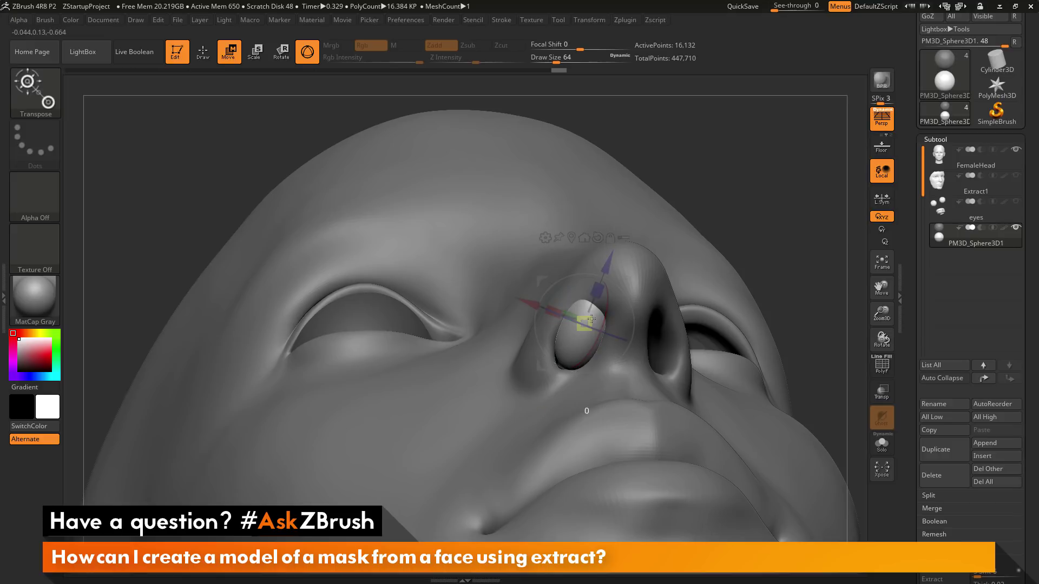
pyautogui.moveTo(602, 276); pyautogui.dragTo(601, 276)
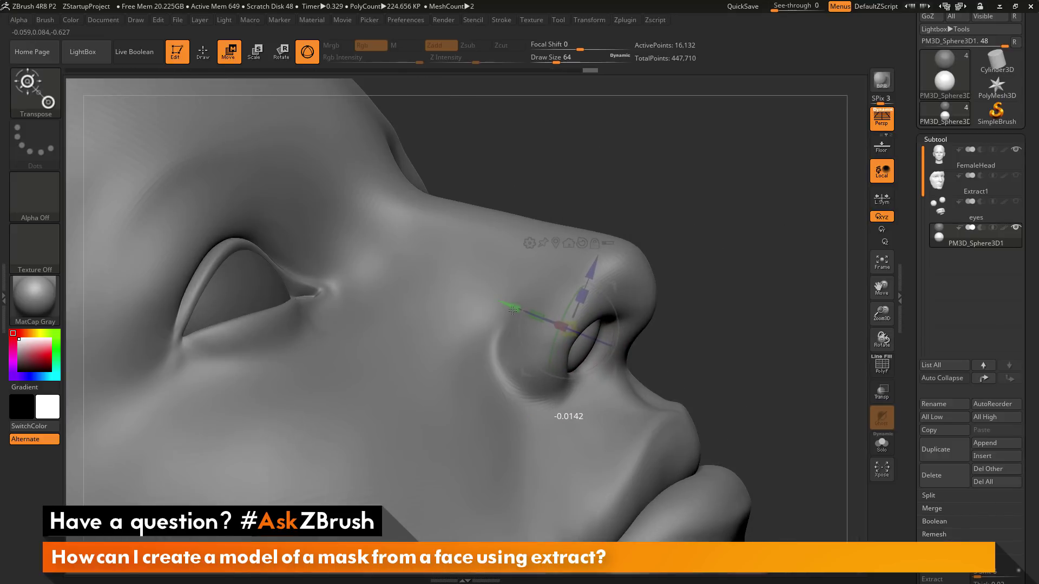
# Nudge the elongated sphere sideways and vertically so that it plugs the right nostril without protruding through the nose.
pyautogui.moveTo(513, 310); pyautogui.dragTo(514, 311)
pyautogui.moveTo(749, 303); pyautogui.dragTo(714, 256)
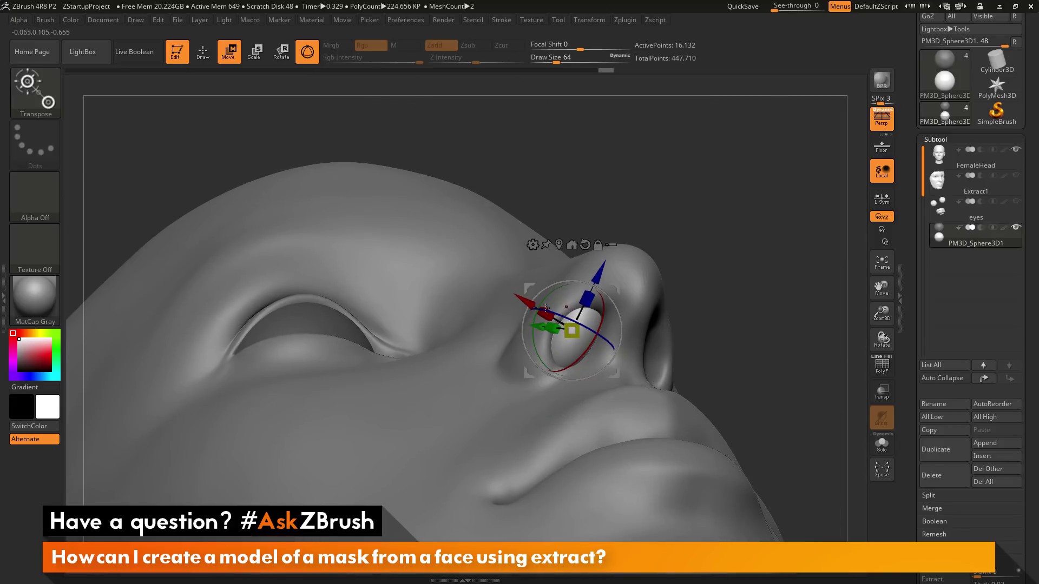
pyautogui.moveTo(525, 301); pyautogui.dragTo(525, 302)
pyautogui.moveTo(728, 294); pyautogui.dragTo(584, 334)
pyautogui.moveTo(748, 331); pyautogui.dragTo(508, 306)
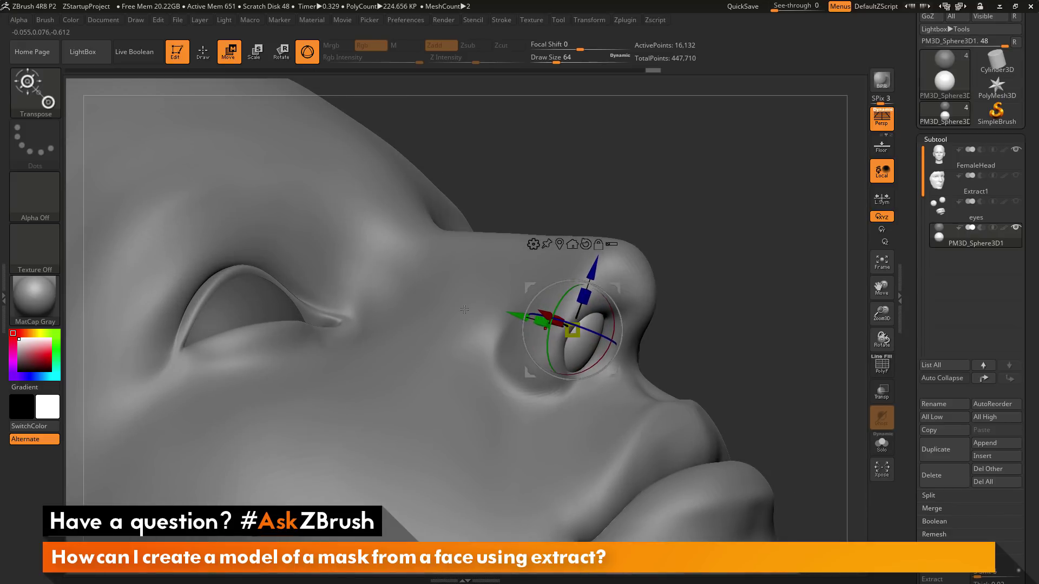
pyautogui.moveTo(510, 314); pyautogui.dragTo(511, 316)
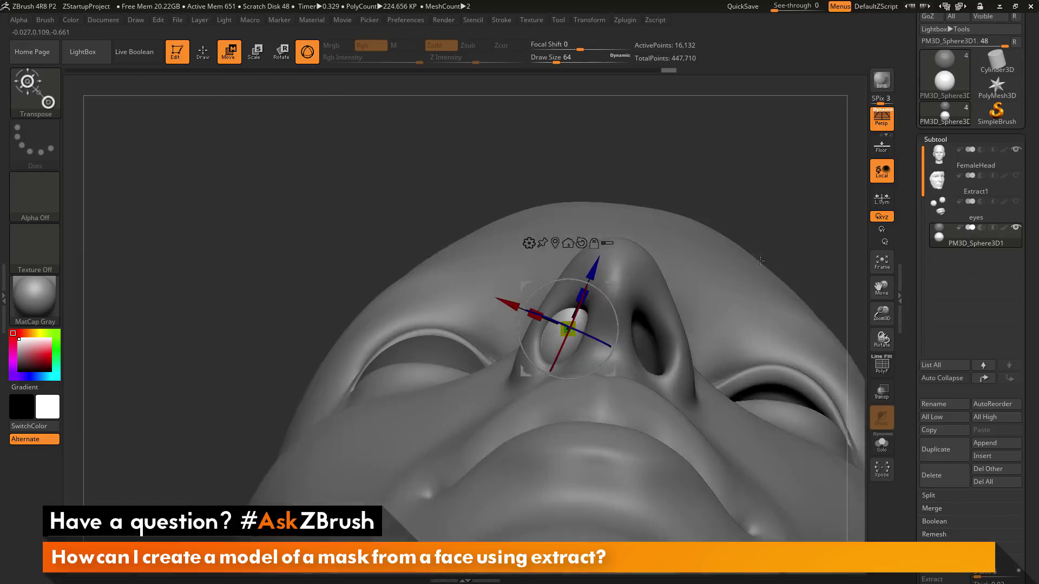
pyautogui.moveTo(757, 303); pyautogui.dragTo(776, 324)
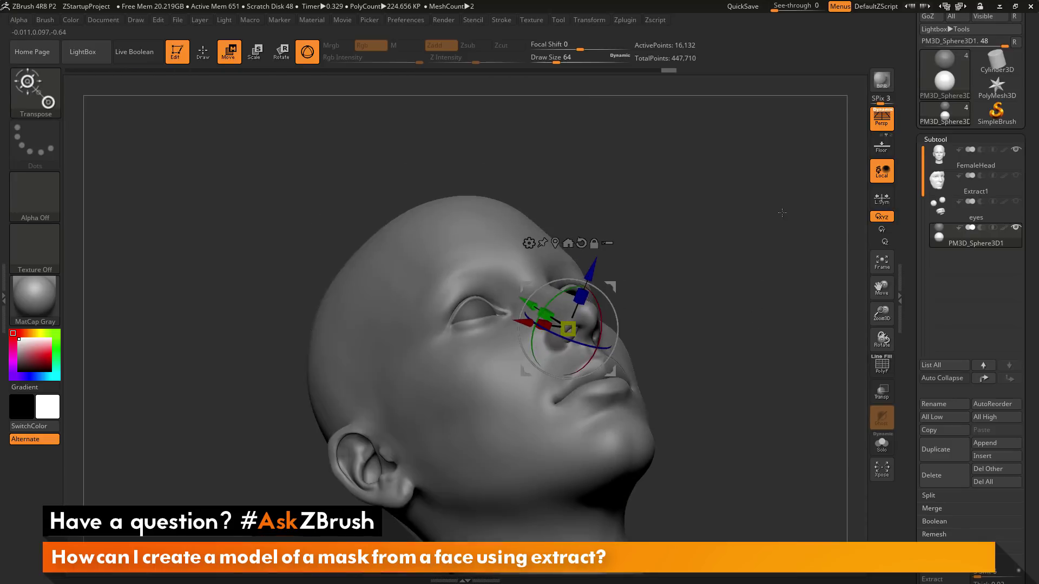
# Return to Draw mode and clear the mask from the sphere subtool.
pyautogui.moveTo(768, 330)
pyautogui.mouseDown()
pyautogui.moveTo(738, 352)
pyautogui.moveTo(733, 375)
pyautogui.moveTo(703, 303)
pyautogui.mouseUp()
pyautogui.press('q')
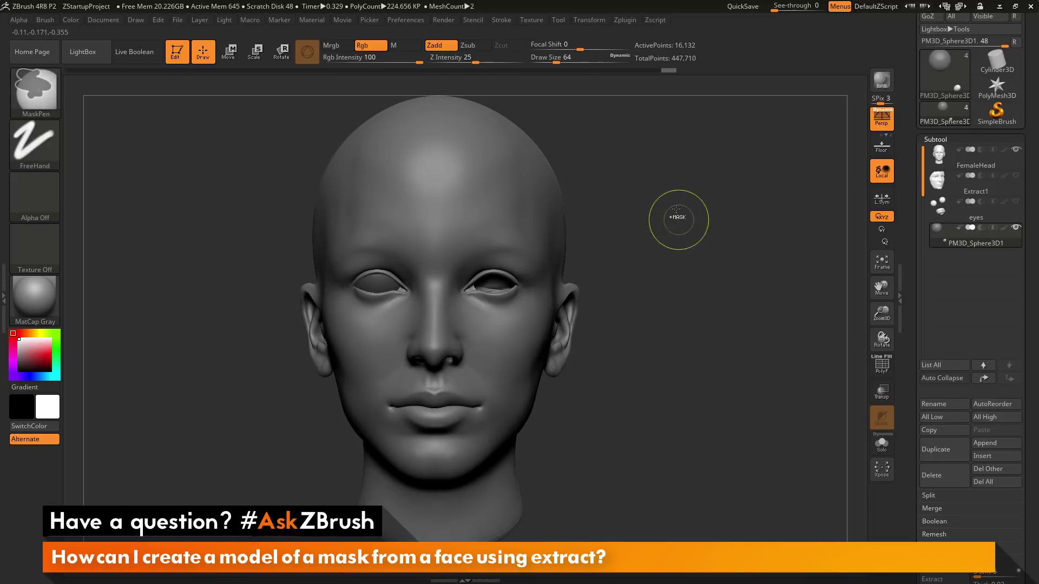
pyautogui.keyDown('ctrl'); pyautogui.moveTo(675, 190); pyautogui.dragTo(743, 341); pyautogui.keyUp('ctrl')
pyautogui.moveTo(746, 427); pyautogui.dragTo(753, 404)
pyautogui.moveTo(703, 364); pyautogui.dragTo(657, 366)
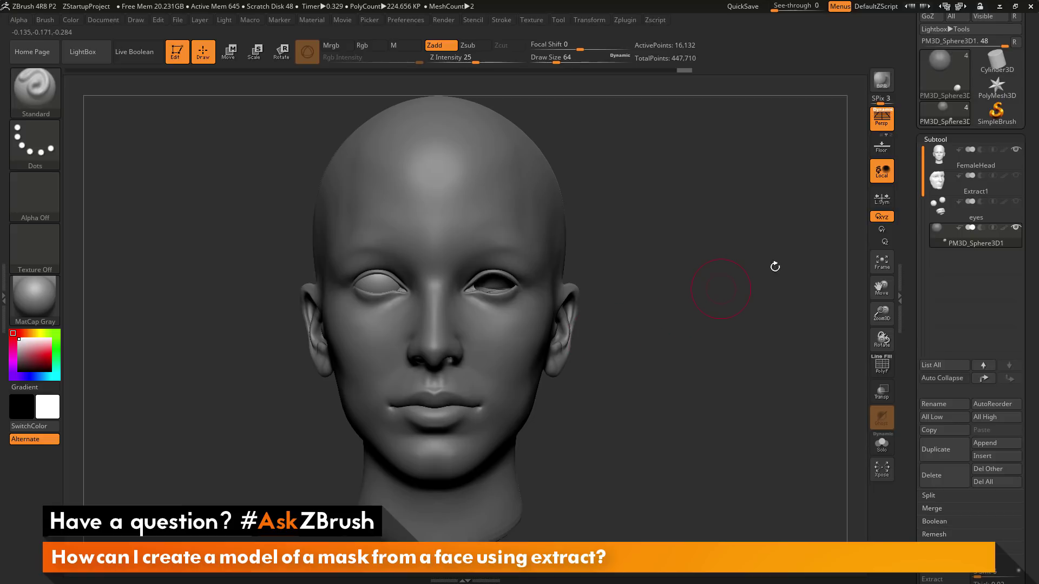
pyautogui.moveTo(968, 244)
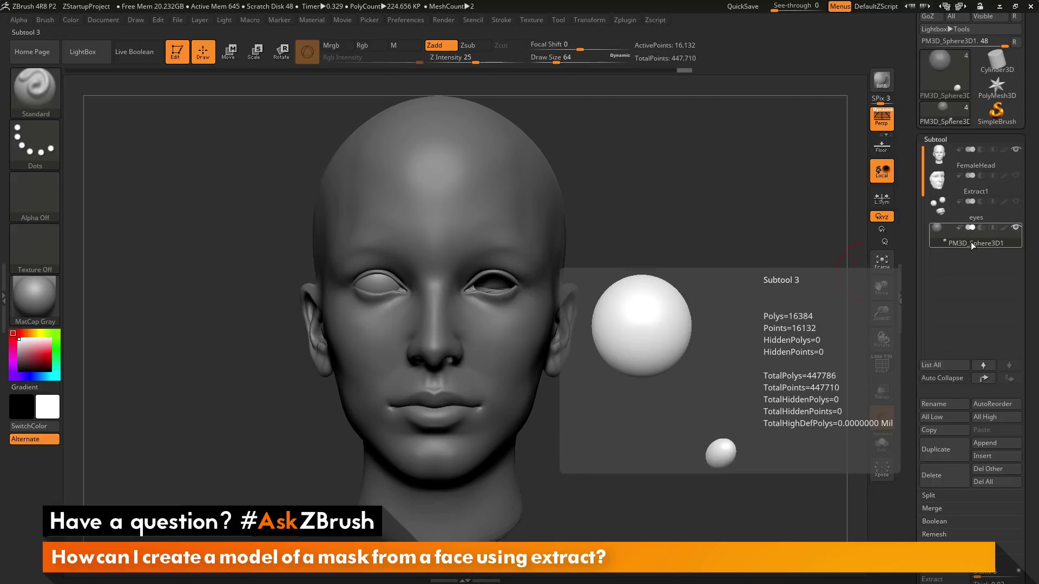
# Mirror and weld the sphere subtool so matching spheres plug the other eye socket and nostril.
pyautogui.moveTo(913, 330); pyautogui.dragTo(909, 213)
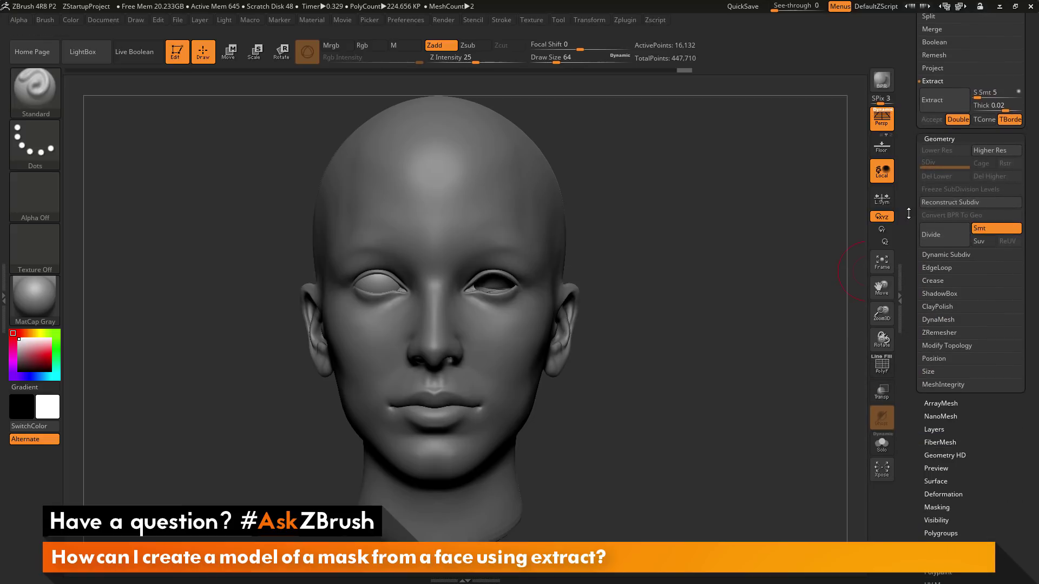
pyautogui.keyDown('shift'); pyautogui.click(942, 344); pyautogui.keyUp('shift')
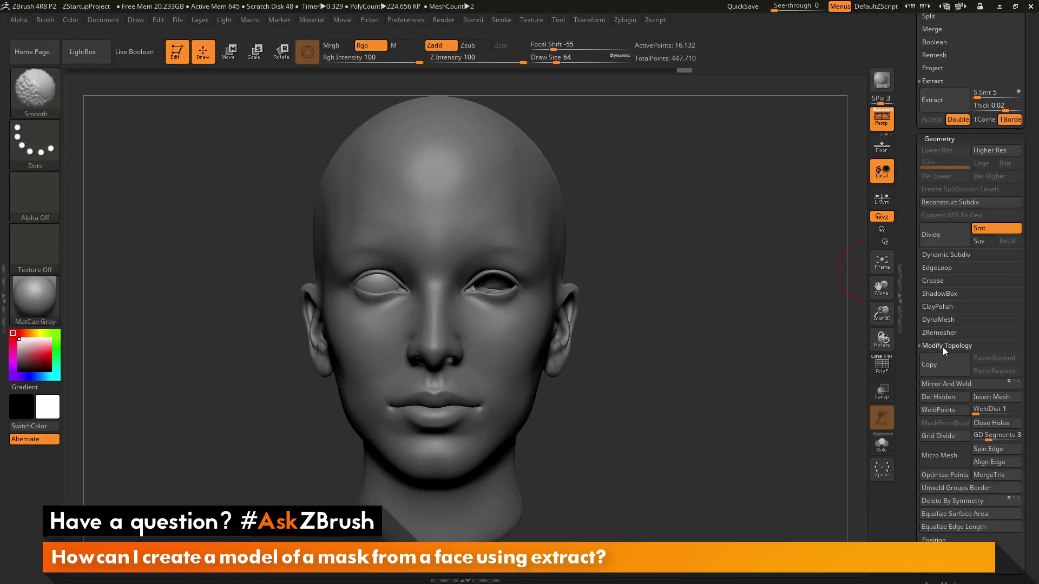
pyautogui.moveTo(907, 355); pyautogui.dragTo(915, 330)
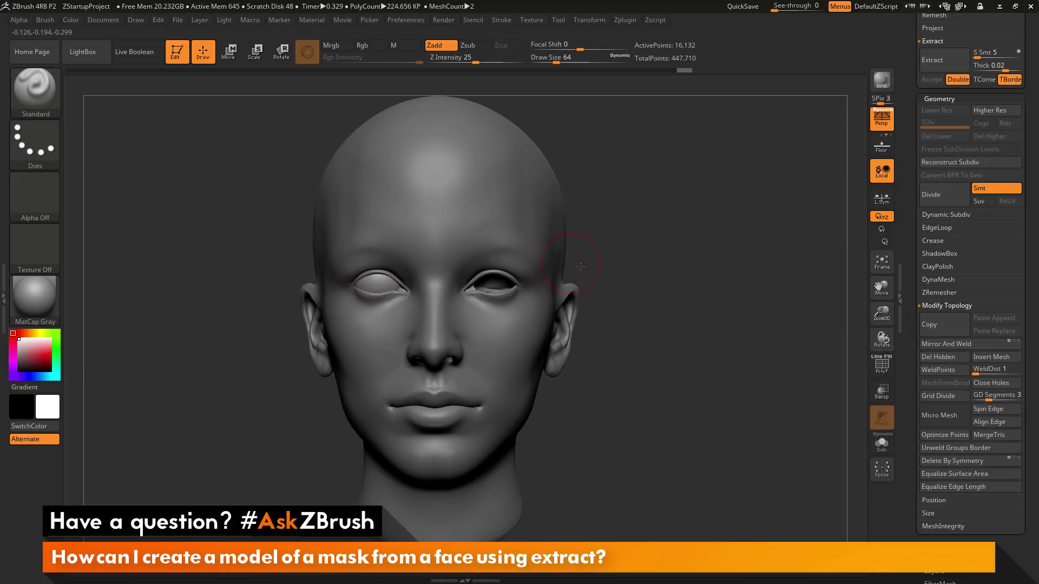
pyautogui.click(953, 344)
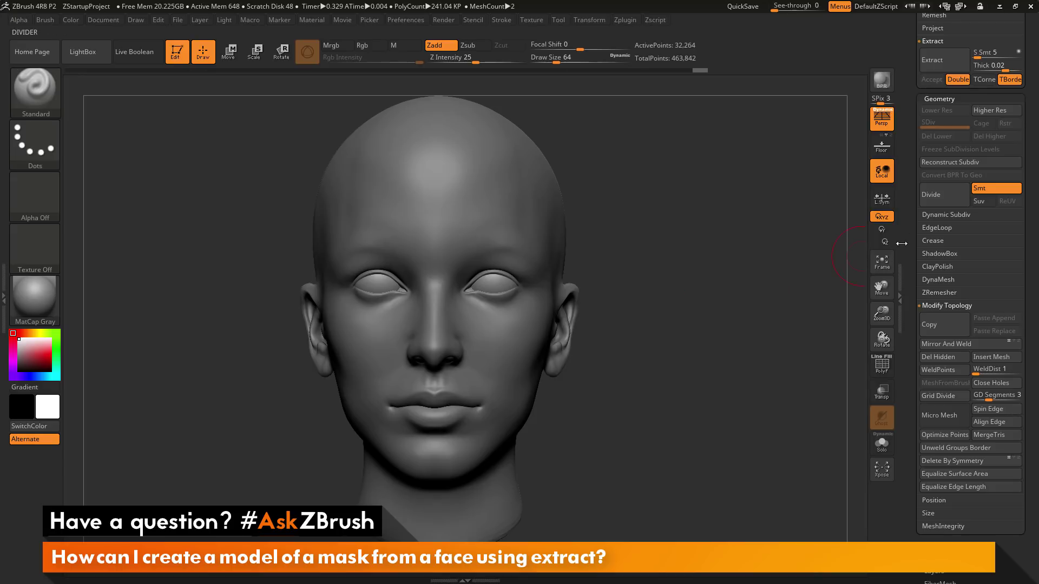
# Merge the visible FemaleHead and PM3D_Sphere3D1 subtools into a single new tool with MergeVisible.
pyautogui.scroll(5, 910, 323)
pyautogui.scroll(6, 910, 324)
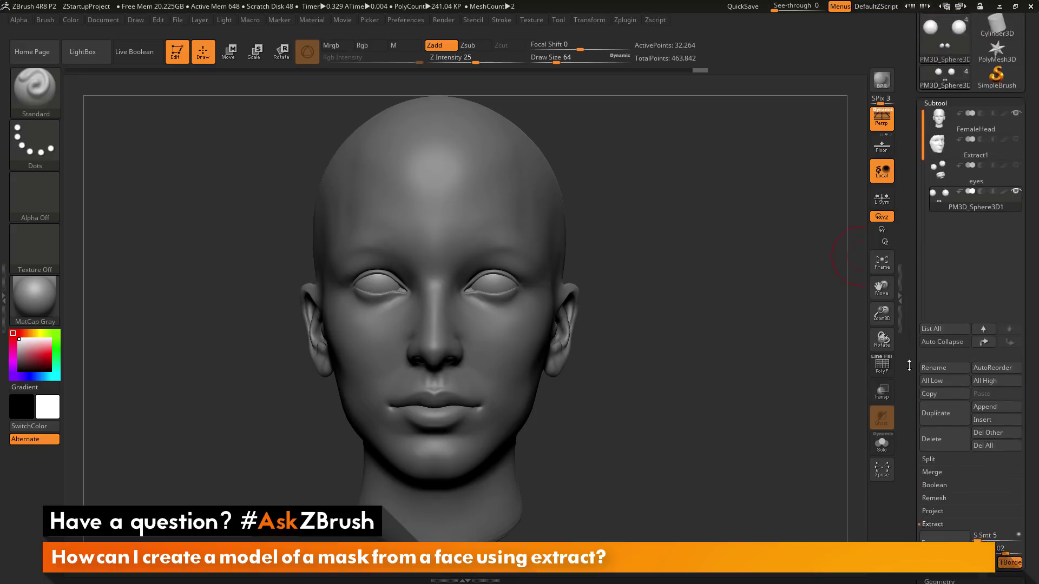
pyautogui.moveTo(705, 294)
pyautogui.mouseDown()
pyautogui.moveTo(726, 290)
pyautogui.moveTo(725, 301)
pyautogui.mouseUp()
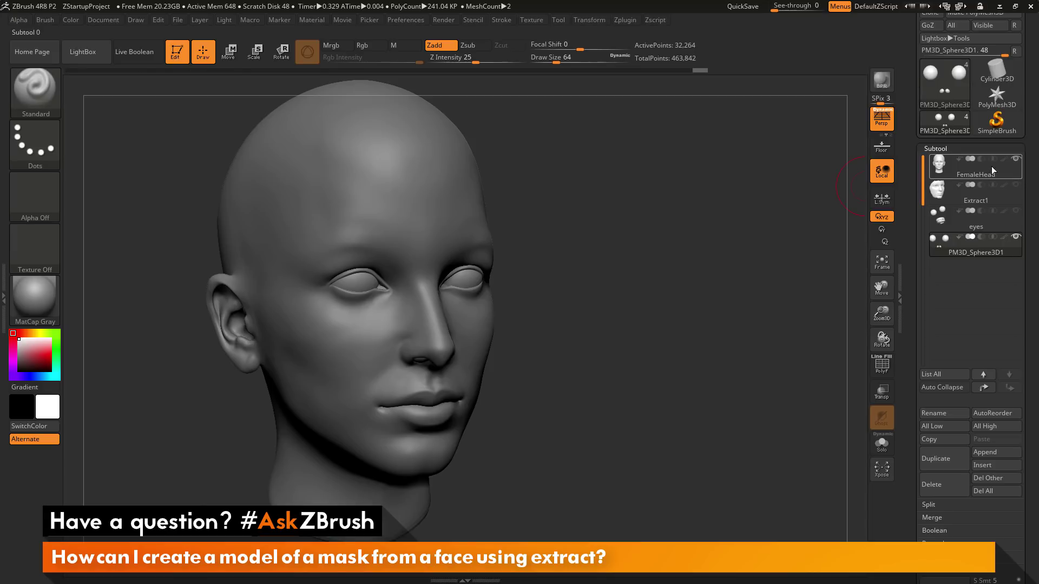
pyautogui.moveTo(1016, 161)
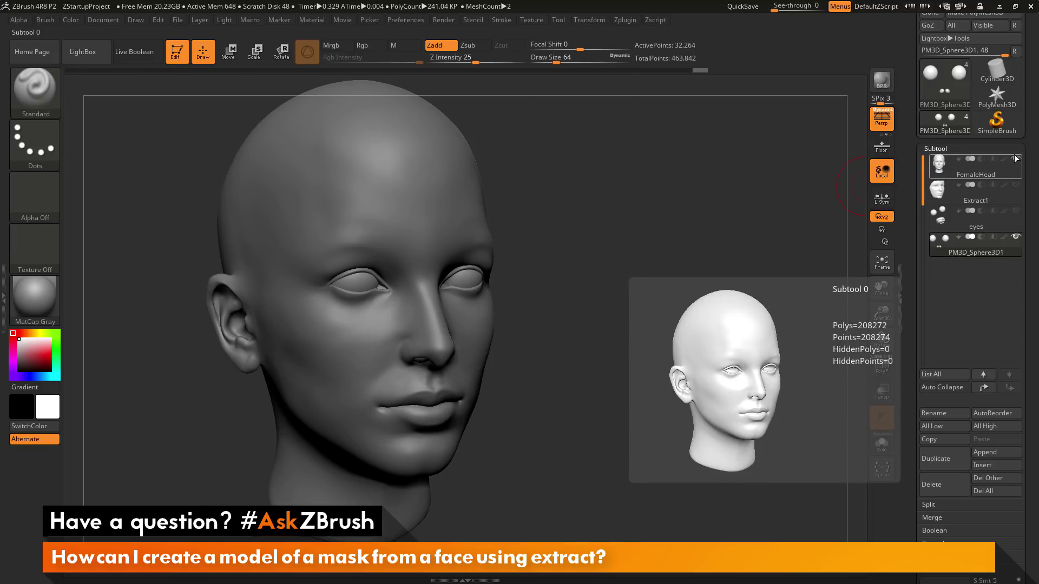
pyautogui.moveTo(910, 153); pyautogui.dragTo(909, 216)
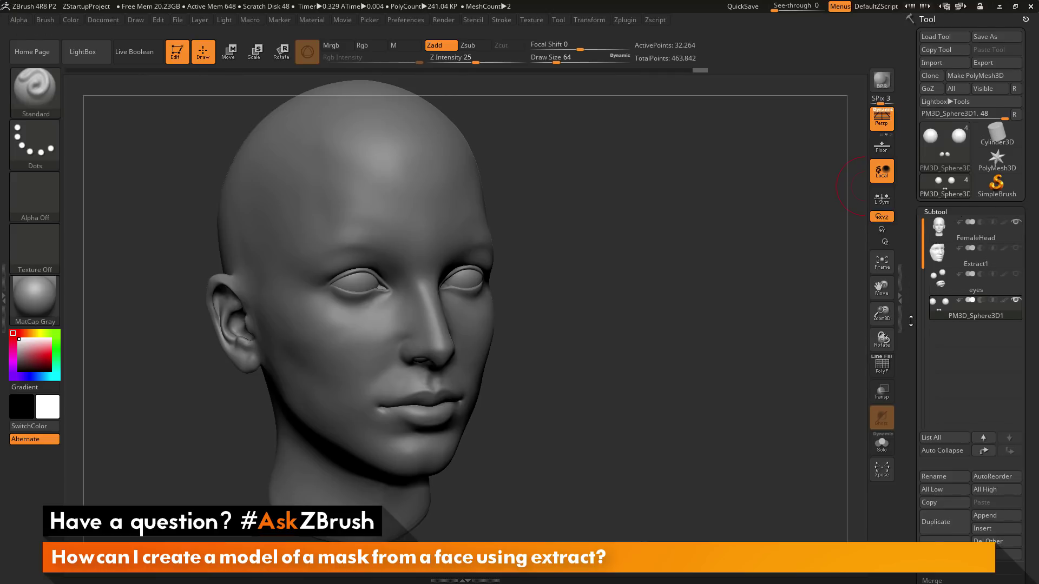
pyautogui.scroll(-5, 911, 320)
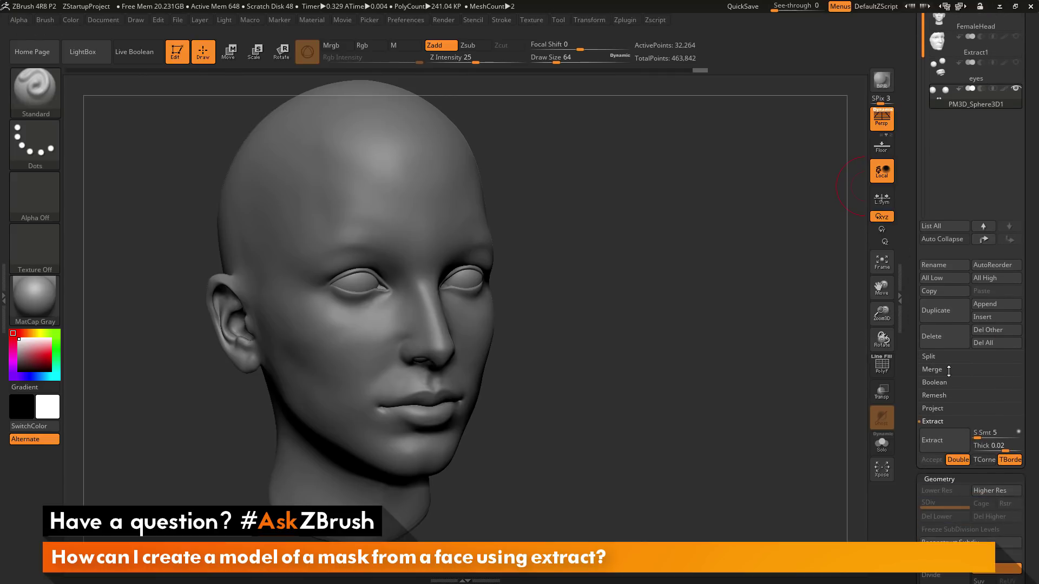
pyautogui.click(932, 369)
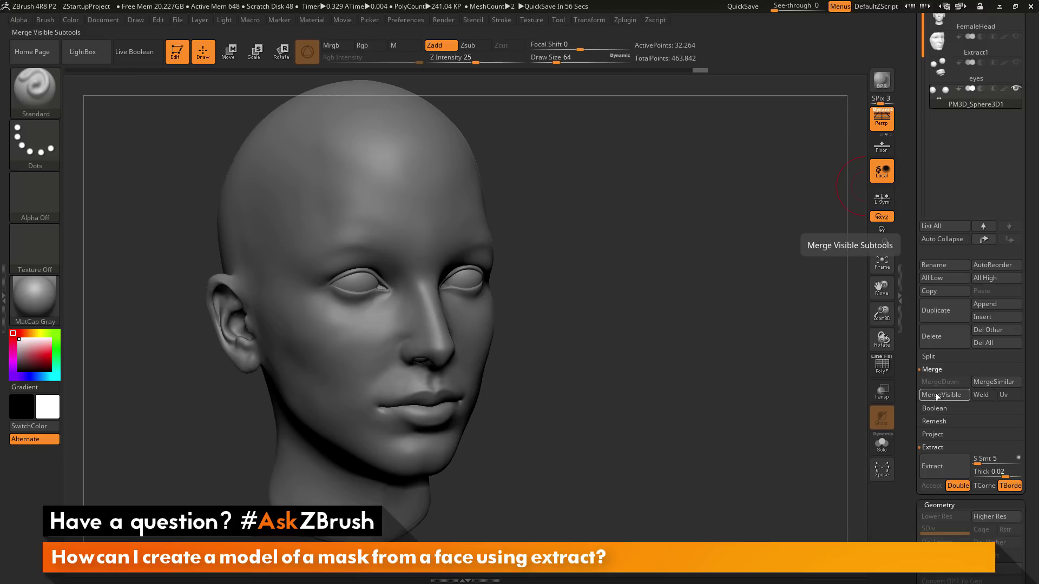
pyautogui.click(943, 393)
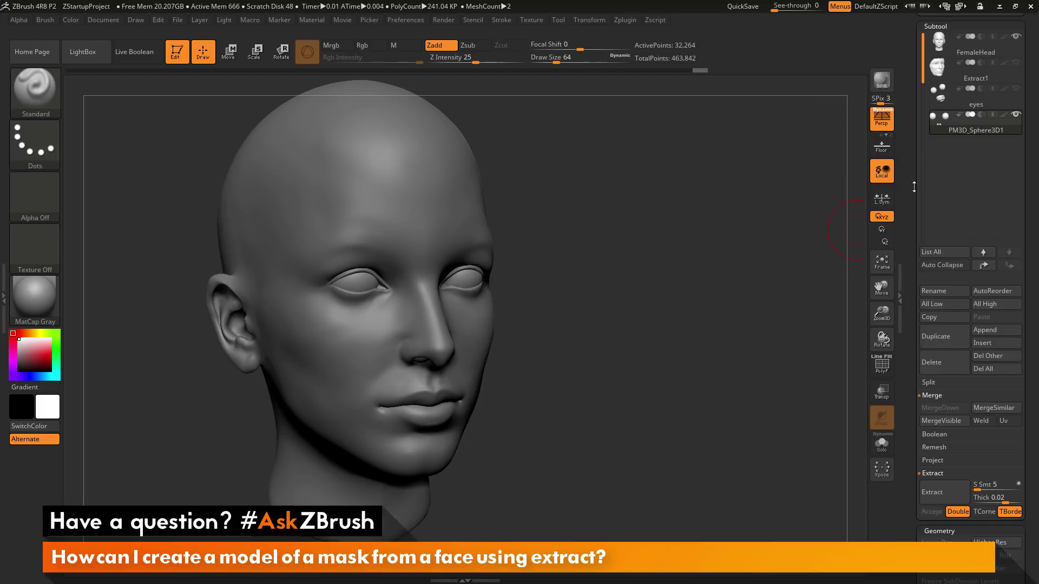
# Switch to the merged head tool and frame the whole head in the view.
pyautogui.moveTo(913, 188); pyautogui.dragTo(905, 276)
pyautogui.scroll(1, 906, 282)
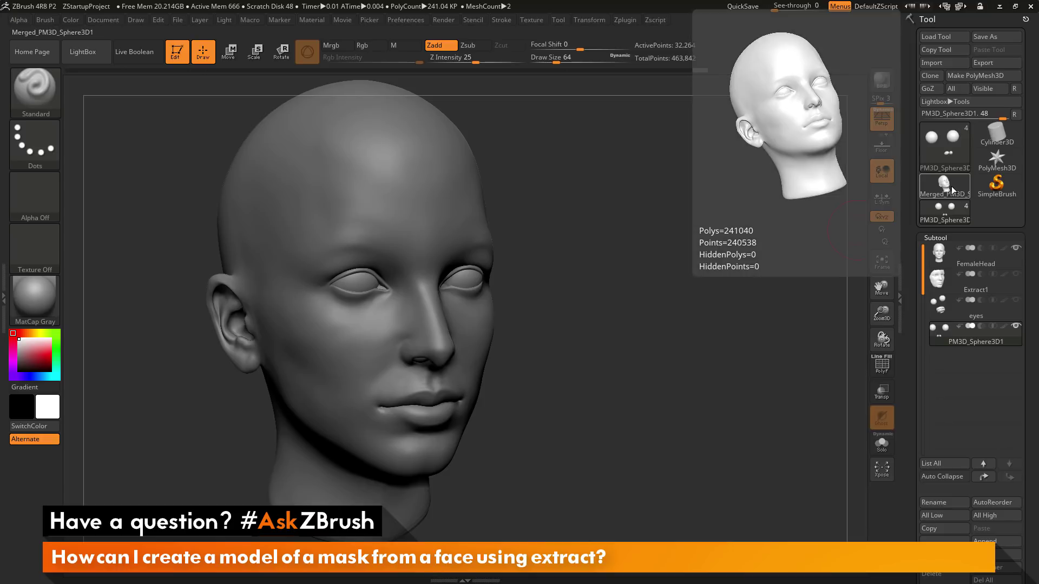
pyautogui.click(951, 186)
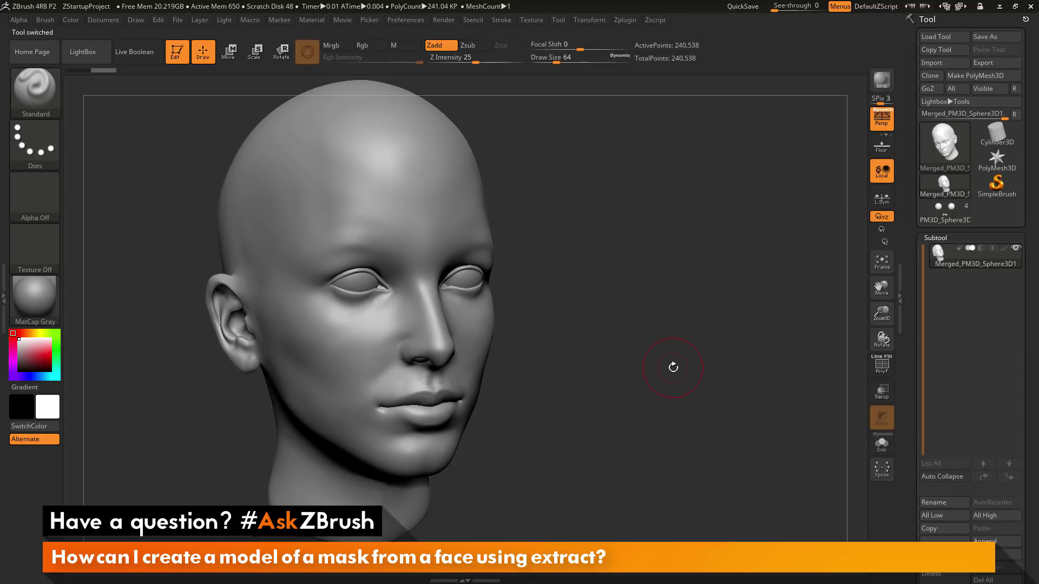
pyautogui.moveTo(724, 382); pyautogui.dragTo(668, 409)
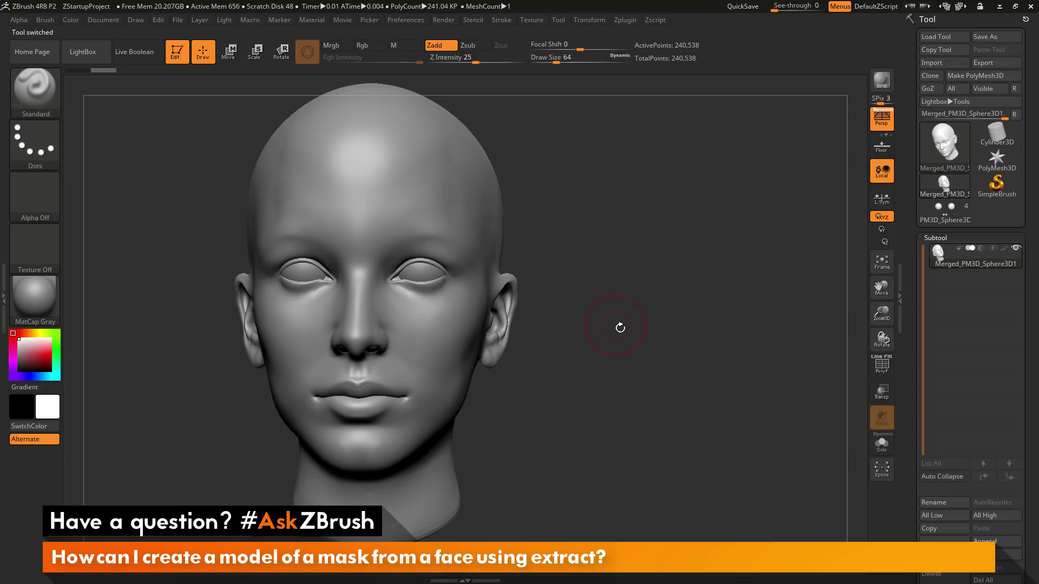
pyautogui.moveTo(623, 339)
pyautogui.mouseDown()
pyautogui.moveTo(703, 341)
pyautogui.moveTo(672, 338)
pyautogui.mouseUp()
pyautogui.press('f')
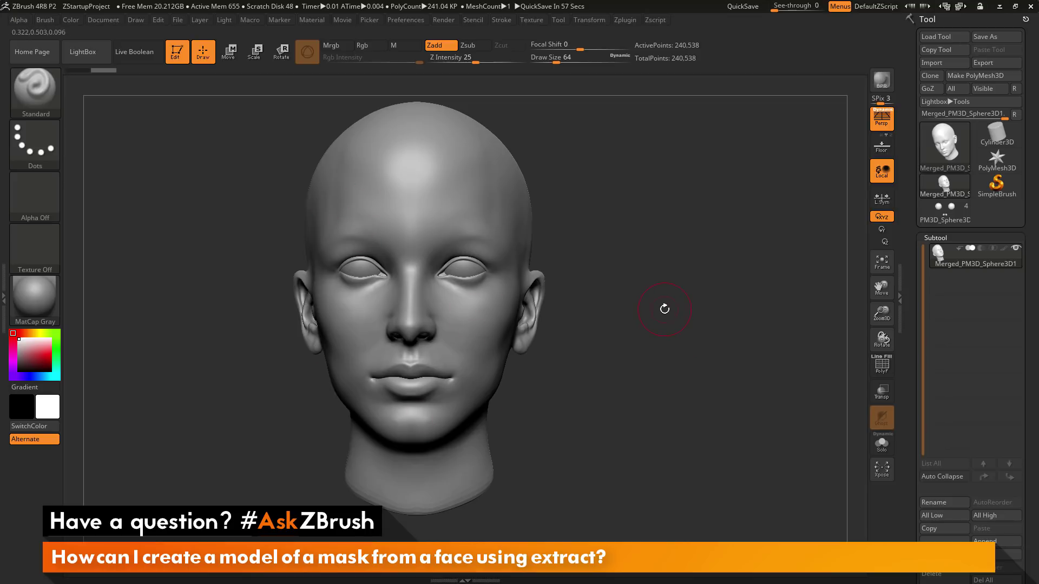
pyautogui.moveTo(670, 338); pyautogui.dragTo(700, 345)
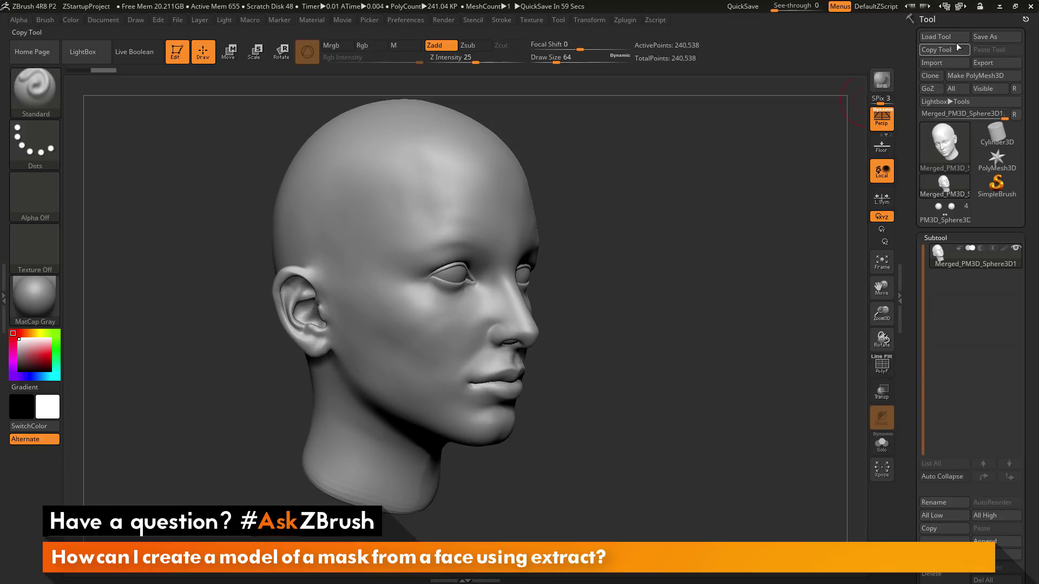
# DynaMesh the merged head with Blur 0 and Resolution 1024.
pyautogui.scroll(-5, 911, 251)
pyautogui.scroll(-7, 911, 251)
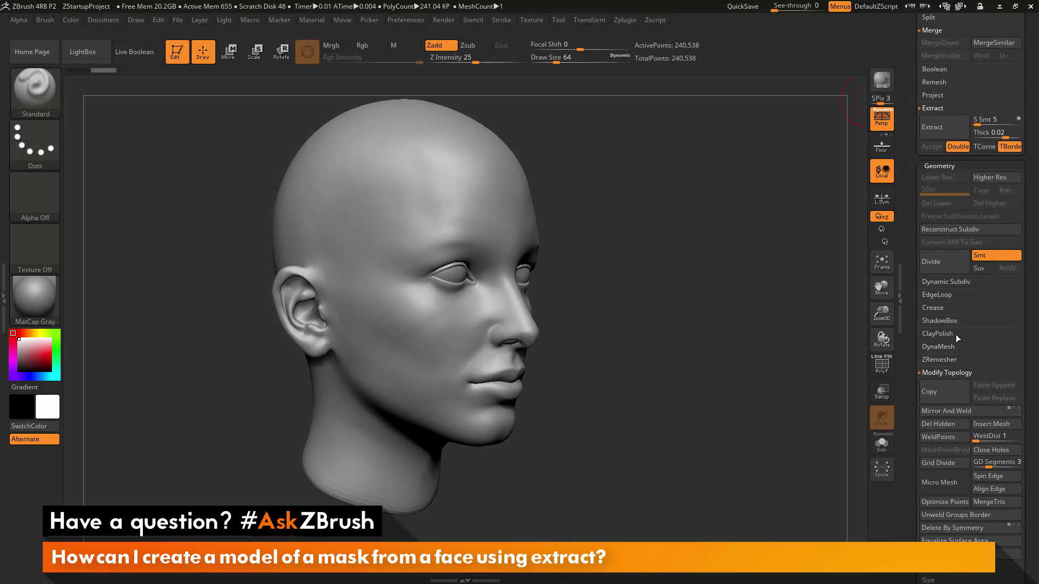
pyautogui.click(939, 346)
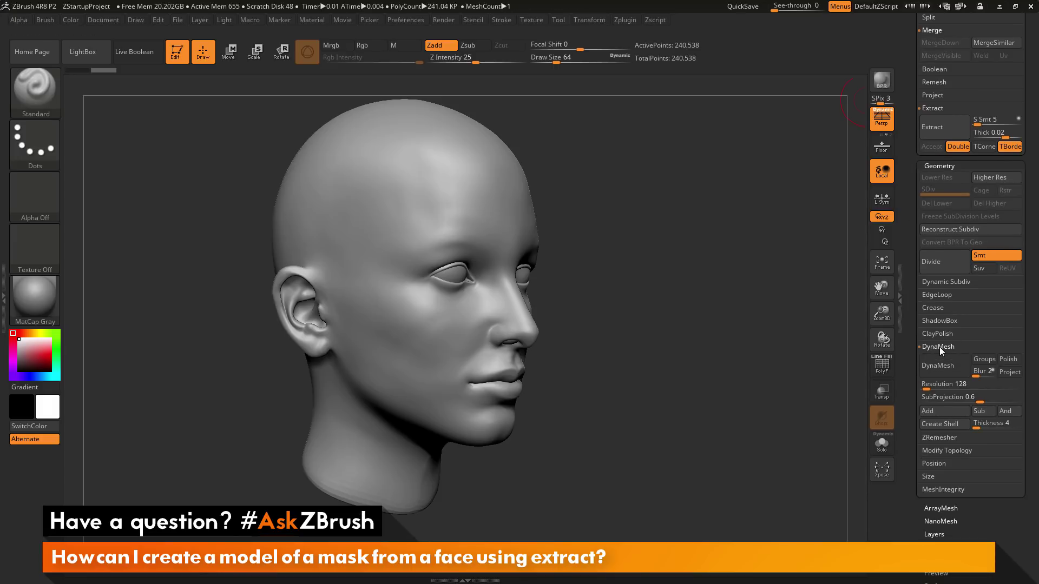
pyautogui.moveTo(979, 375); pyautogui.dragTo(974, 376)
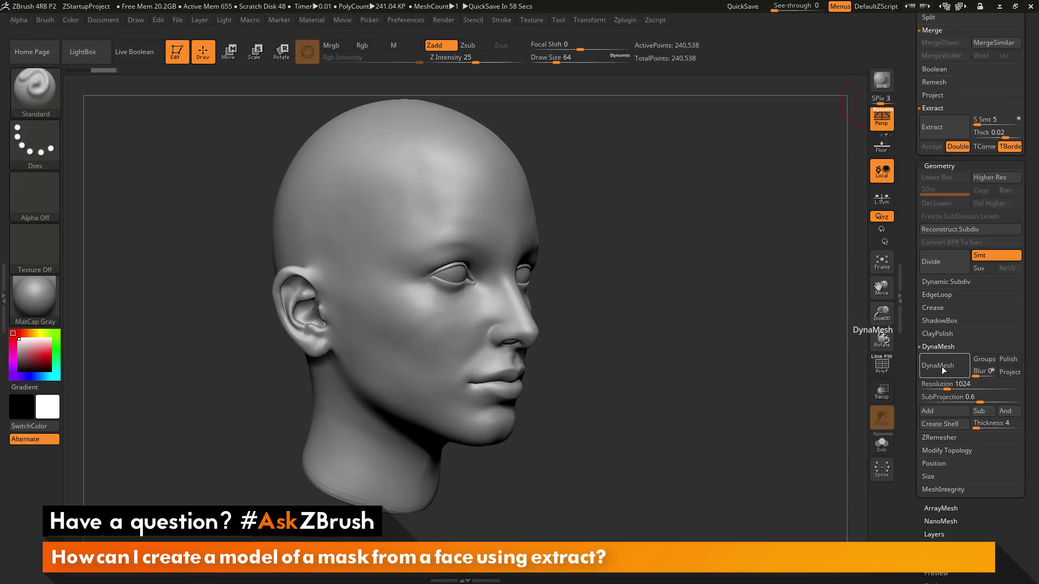
pyautogui.click(941, 366)
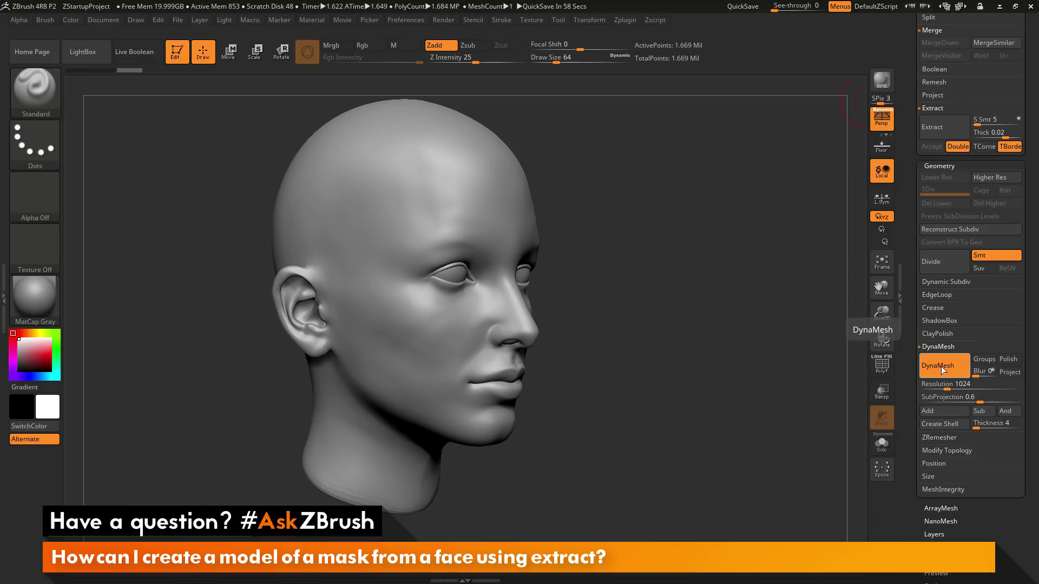
# Undo and redo the DynaMesh to compare the face's detail before and after from the front.
pyautogui.moveTo(721, 385); pyautogui.dragTo(696, 384)
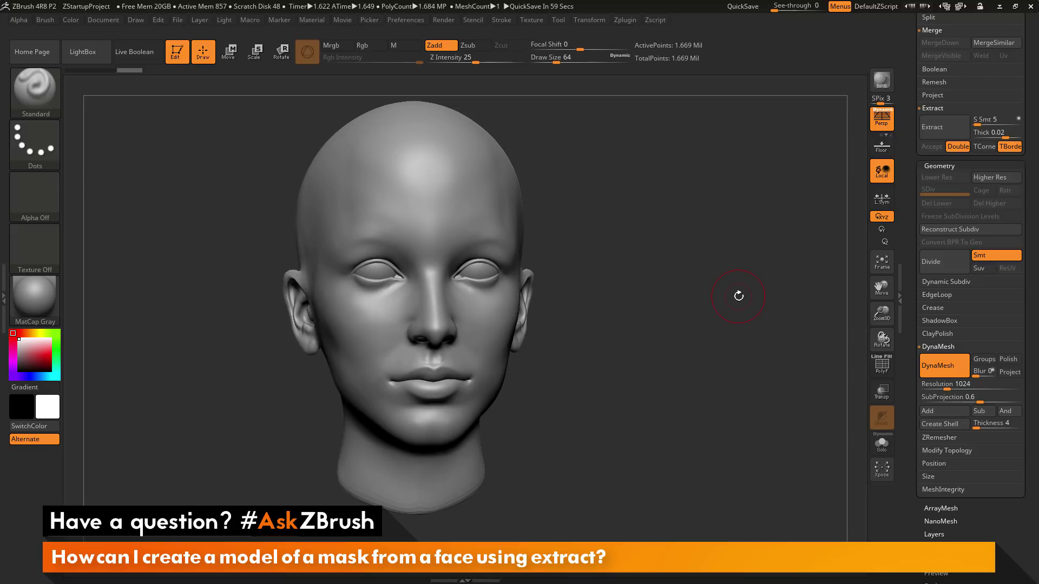
pyautogui.press('ctrl')
pyautogui.hotkey('ctrl', 'z')
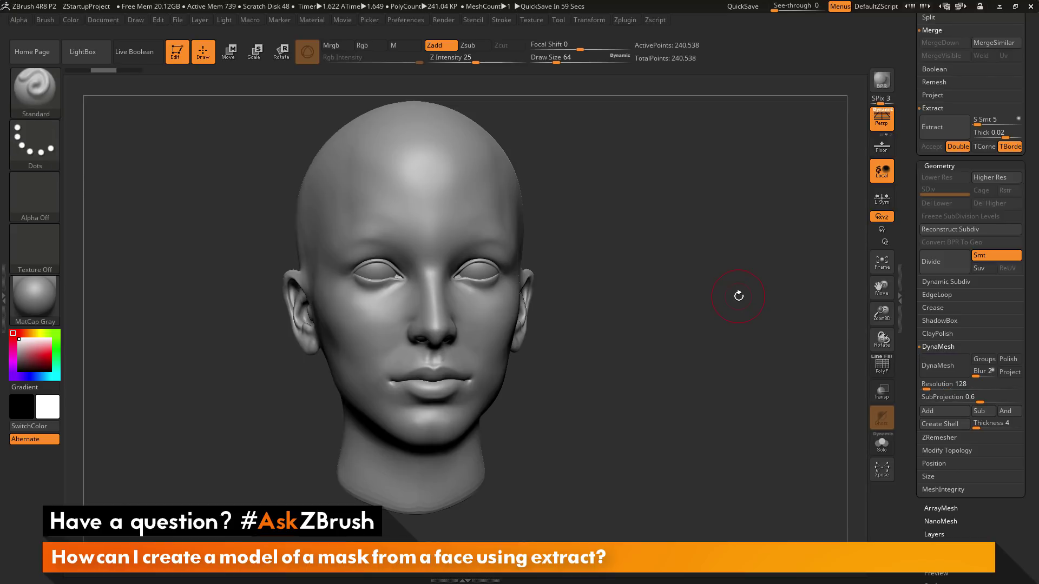
pyautogui.hotkey('ctrl', 'shift')
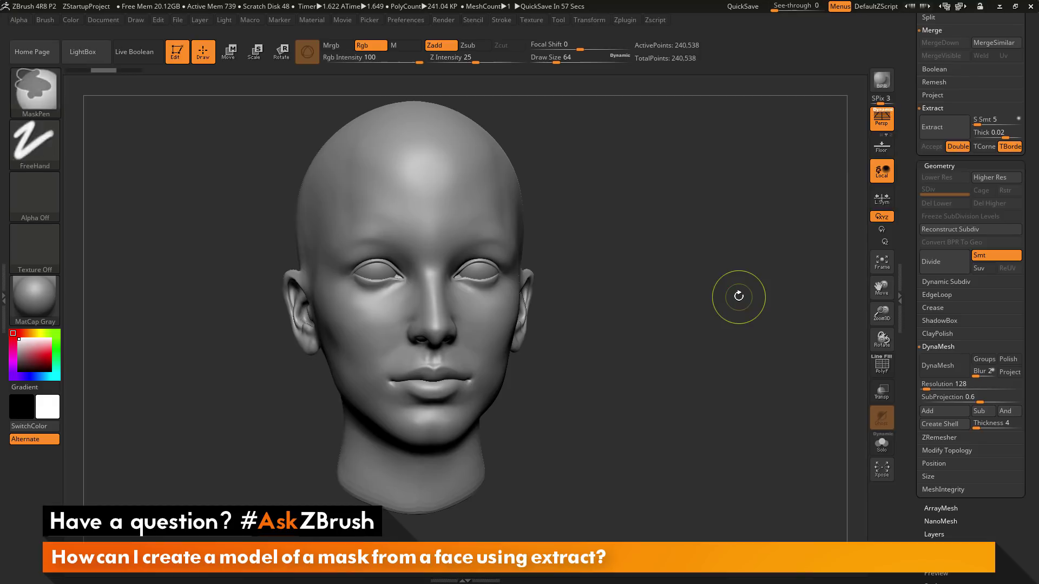
pyautogui.hotkey('ctrl', 'shift', 'z')
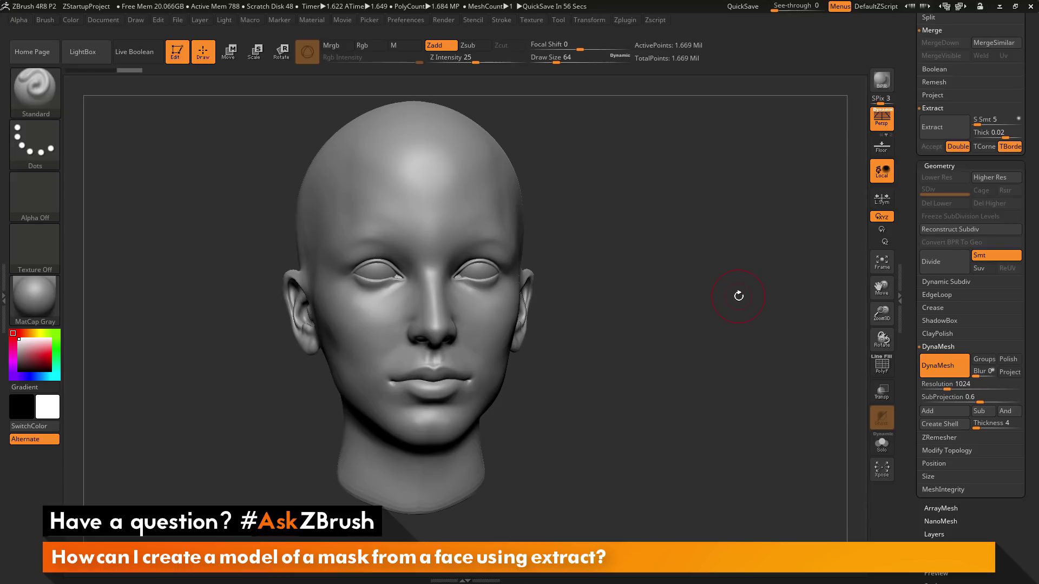
# Turn off perspective in a side view and mask the face with a large MaskCircle ellipse from the forehead to the chin.
pyautogui.moveTo(734, 286); pyautogui.dragTo(760, 262)
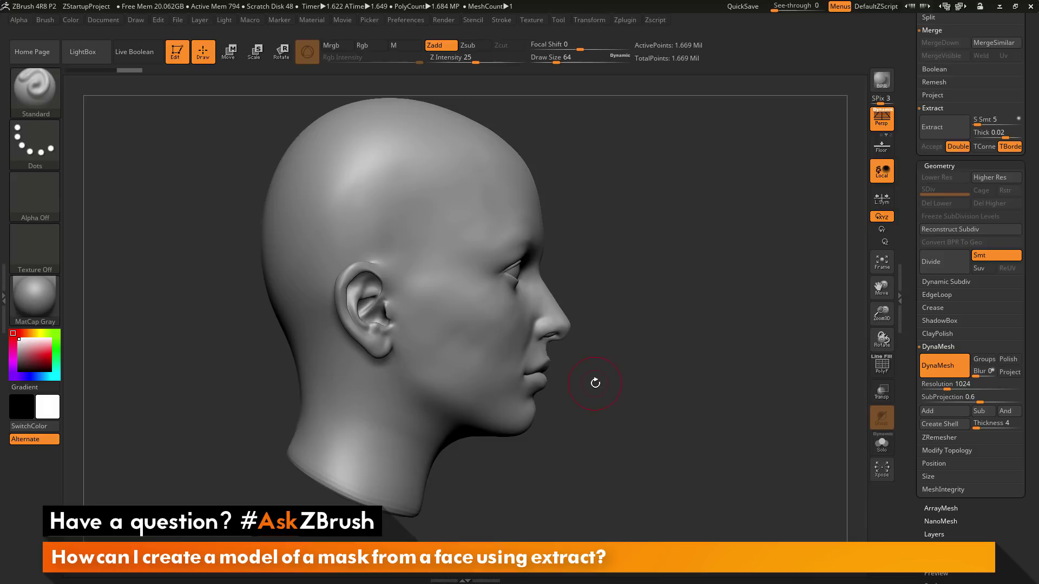
pyautogui.click(881, 118)
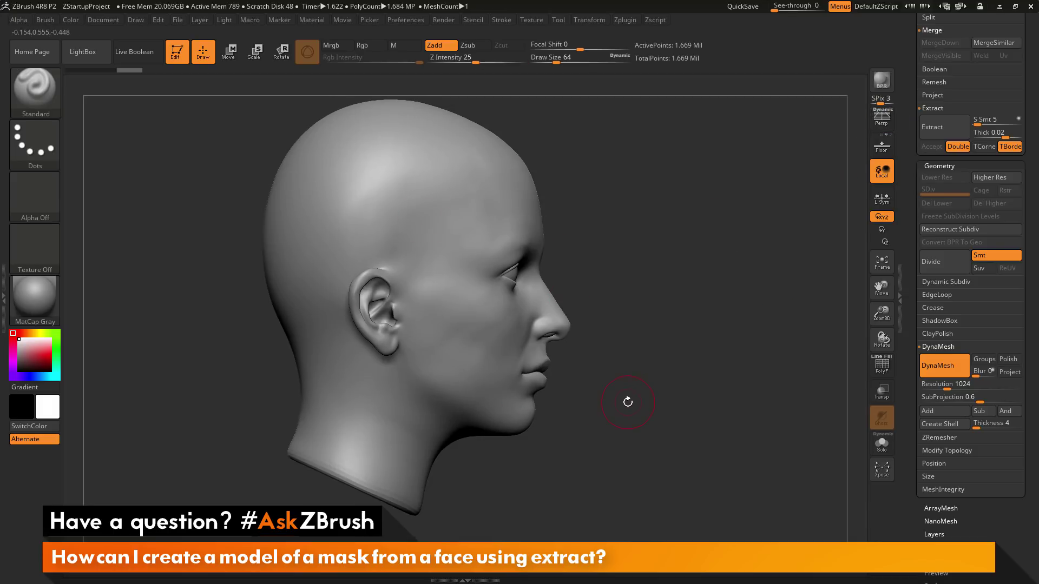
pyautogui.press('ctrl')
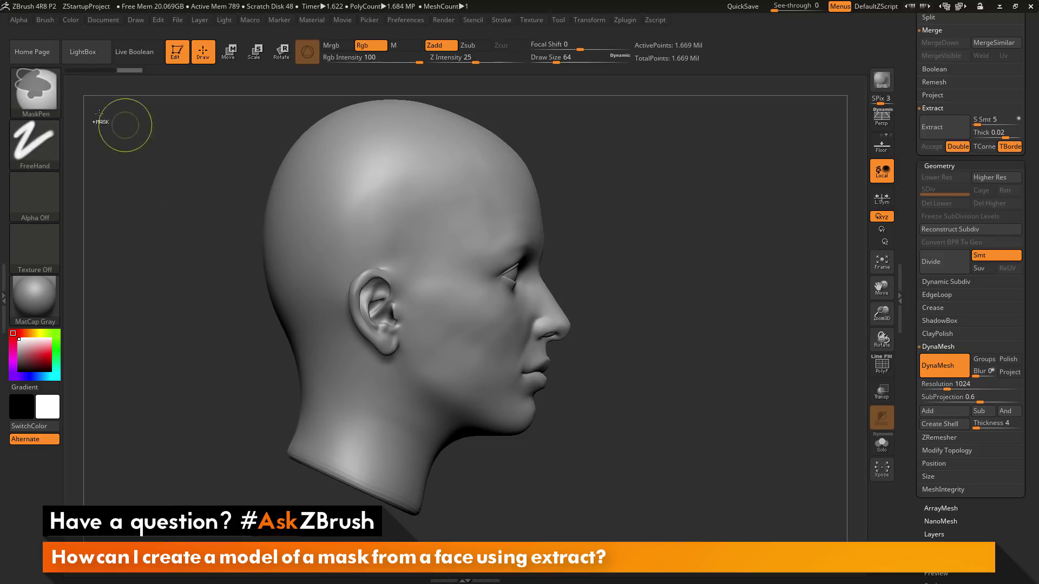
pyautogui.click(38, 87)
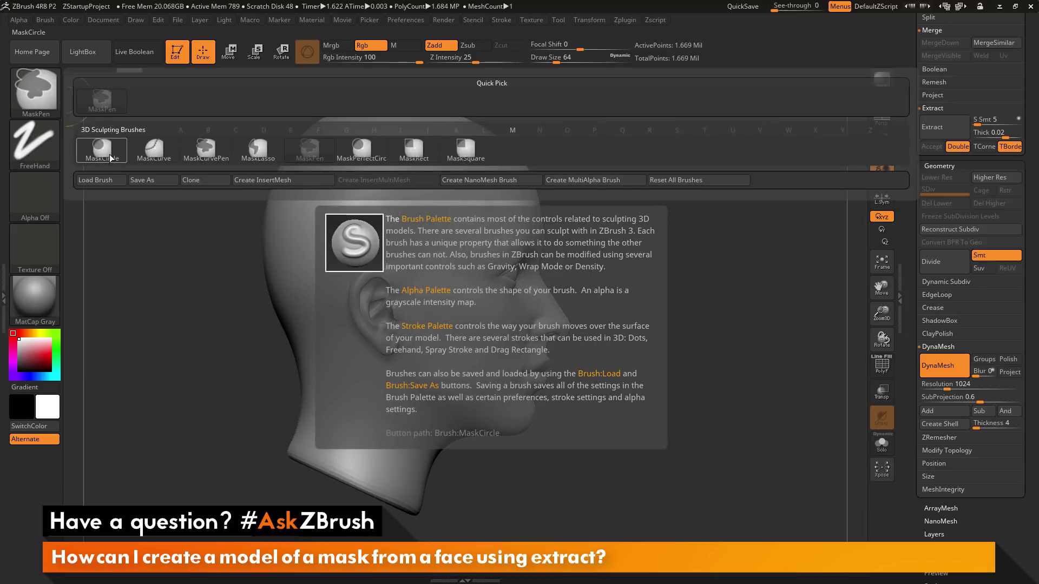
pyautogui.click(102, 151)
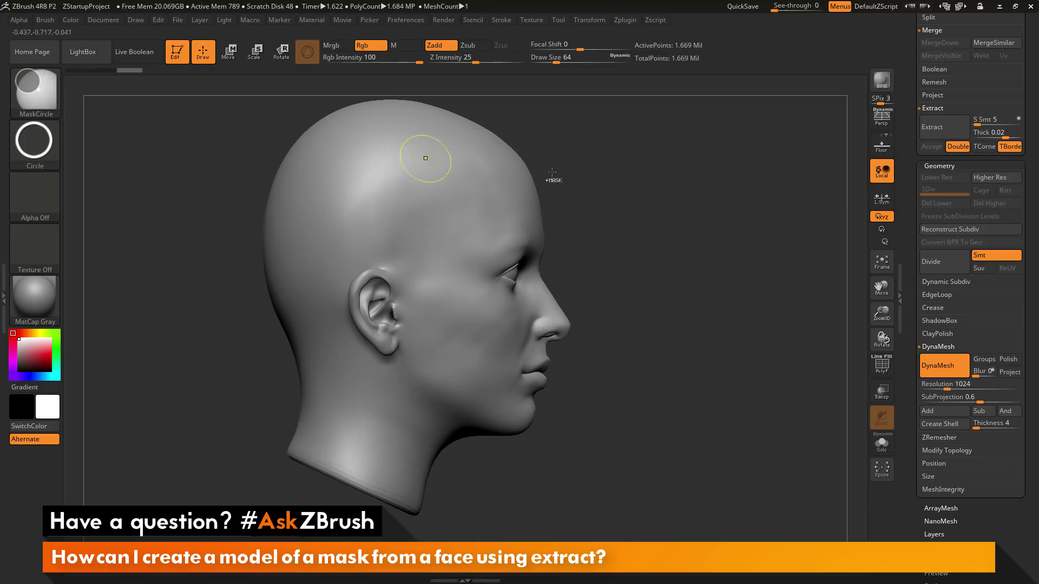
pyautogui.moveTo(668, 201)
pyautogui.keyDown('ctrl'); pyautogui.mouseDown()
pyautogui.moveTo(754, 424)
pyautogui.moveTo(804, 411)
pyautogui.moveTo(757, 479)
pyautogui.moveTo(804, 443)
pyautogui.moveTo(610, 433)
pyautogui.moveTo(624, 424)
pyautogui.mouseUp(); pyautogui.keyUp('ctrl')
pyautogui.moveTo(718, 383); pyautogui.dragTo(629, 382)
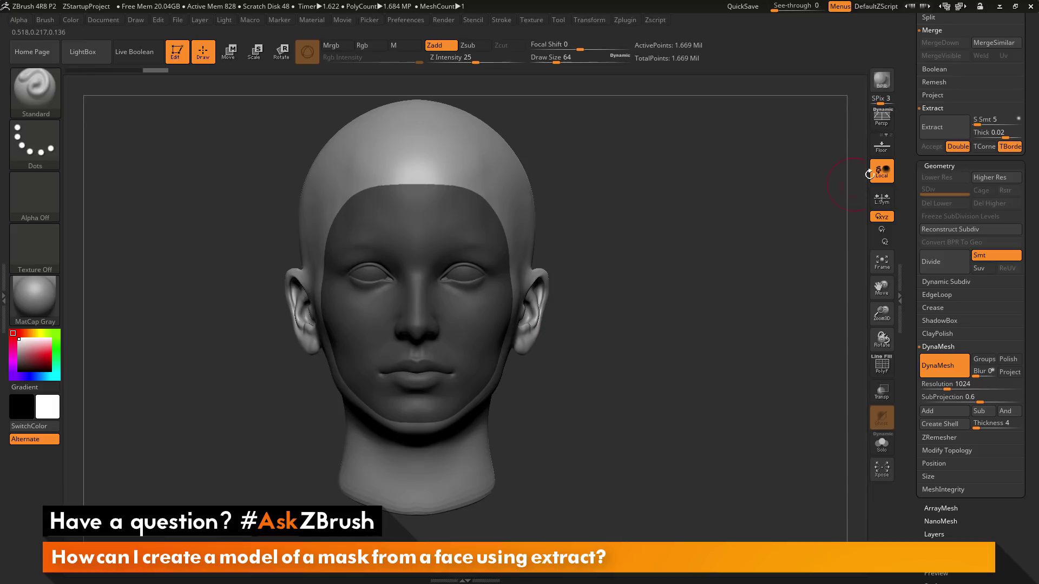
# Extract the masked face with S Smt 5 and Thick 0.02, and accept it as a new subtool.
pyautogui.scroll(5, 908, 215)
pyautogui.moveTo(910, 209); pyautogui.dragTo(907, 183)
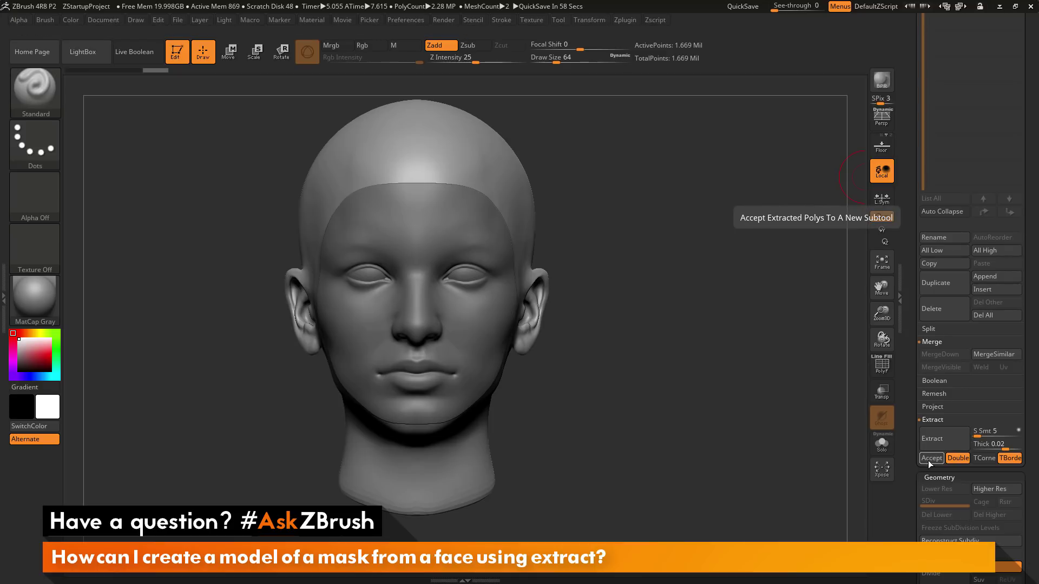
pyautogui.click(927, 460)
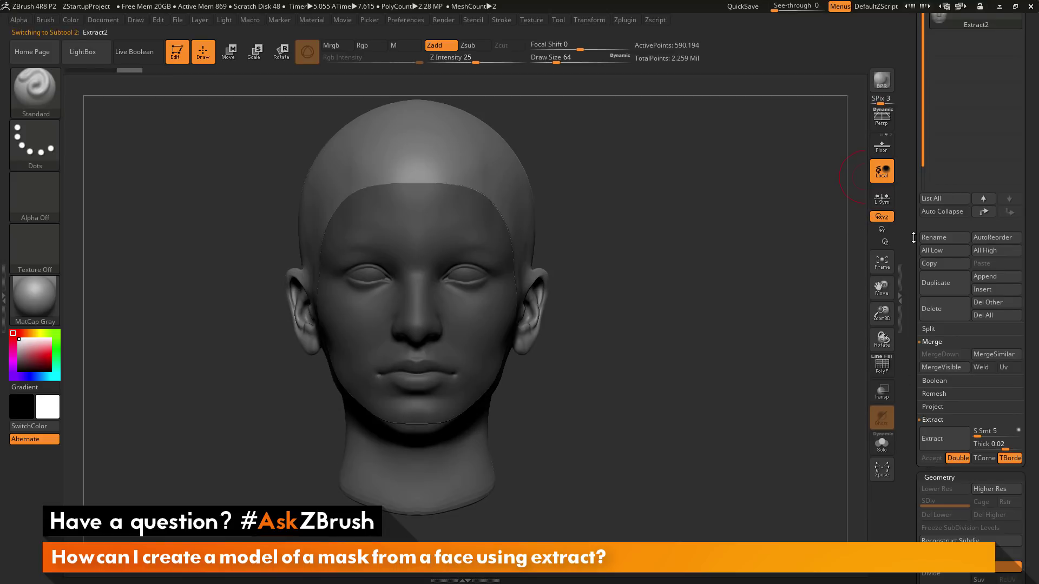
# Isolate the extracted face in Solo mode and inspect its back, rim and front.
pyautogui.moveTo(960, 154)
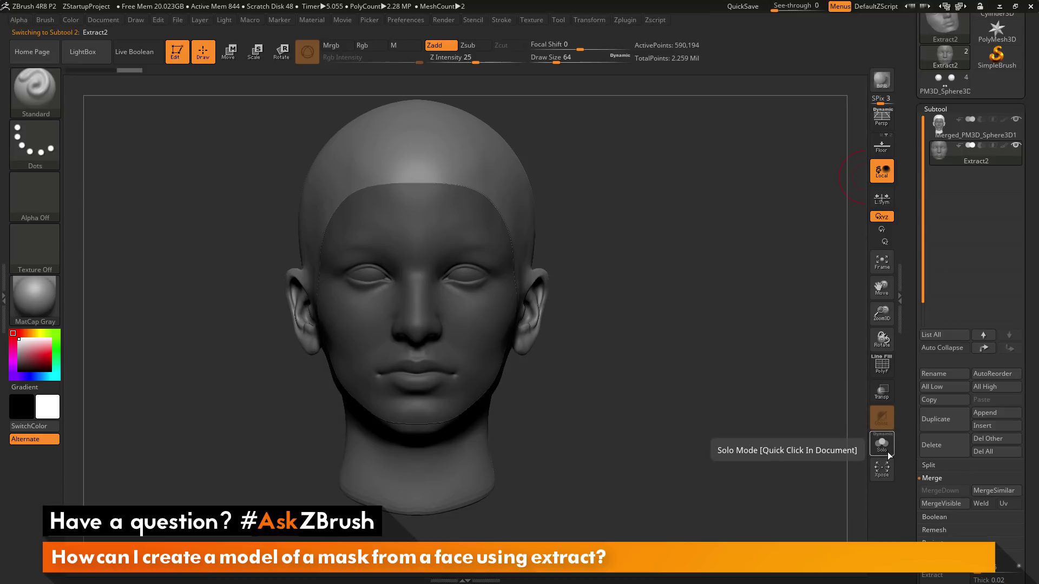
pyautogui.click(889, 456)
pyautogui.moveTo(644, 216)
pyautogui.mouseDown()
pyautogui.moveTo(689, 214)
pyautogui.moveTo(663, 217)
pyautogui.moveTo(673, 172)
pyautogui.moveTo(729, 423)
pyautogui.mouseUp()
pyautogui.moveTo(678, 258)
pyautogui.mouseDown()
pyautogui.moveTo(778, 258)
pyautogui.moveTo(715, 256)
pyautogui.moveTo(730, 281)
pyautogui.moveTo(783, 281)
pyautogui.moveTo(722, 316)
pyautogui.moveTo(718, 338)
pyautogui.moveTo(722, 304)
pyautogui.mouseUp()
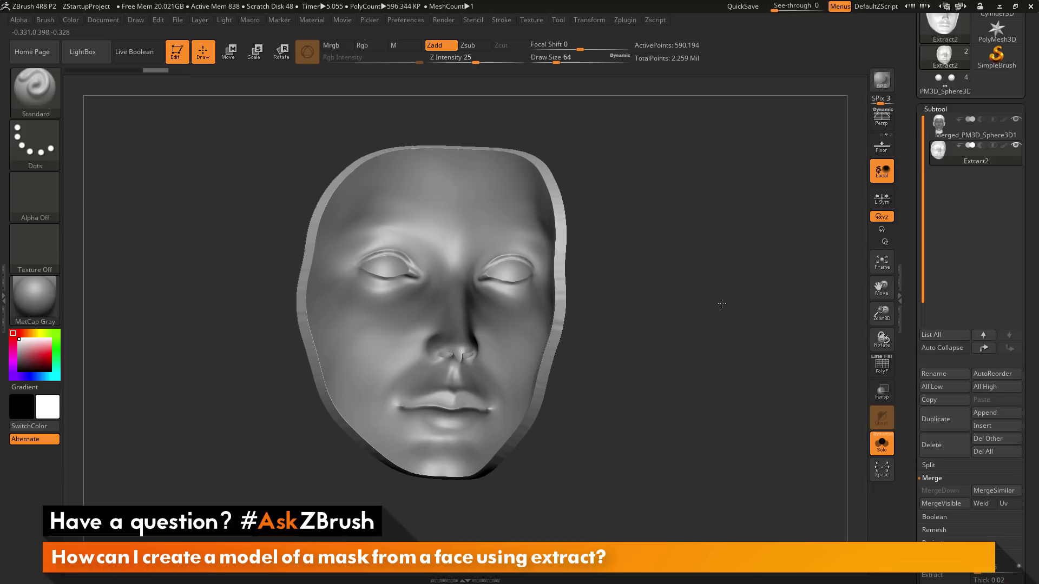
pyautogui.moveTo(722, 304); pyautogui.dragTo(630, 301)
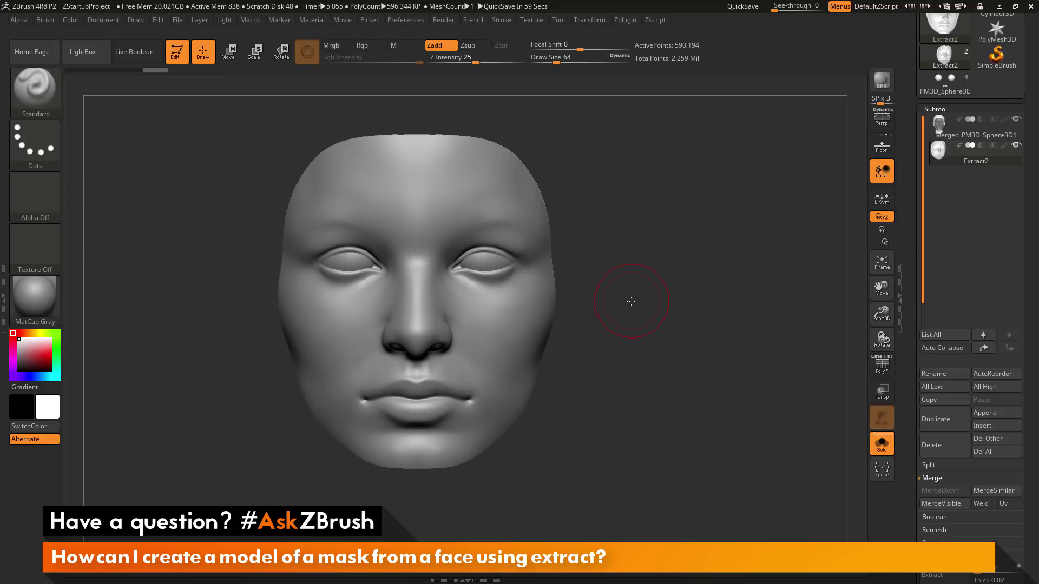
# Turn on PolyFrame and hide the blue polygroup filling the eyes and nostrils on the extracted face's front.
pyautogui.moveTo(629, 324); pyautogui.dragTo(645, 268)
pyautogui.keyDown('shift'); pyautogui.moveTo(709, 251); pyautogui.dragTo(710, 286); pyautogui.keyUp('shift')
pyautogui.click(880, 368)
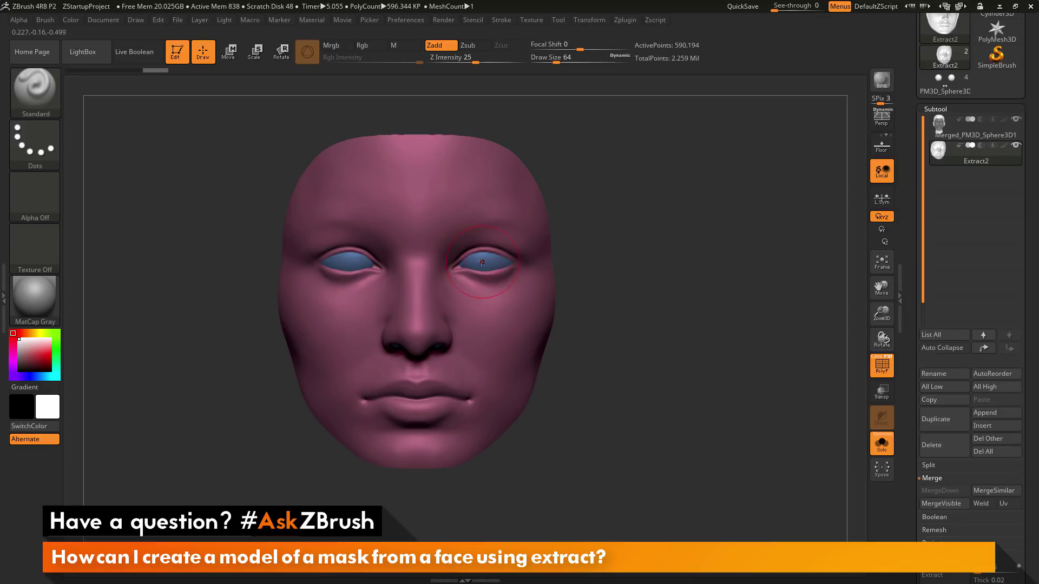
pyautogui.moveTo(668, 343); pyautogui.dragTo(675, 308)
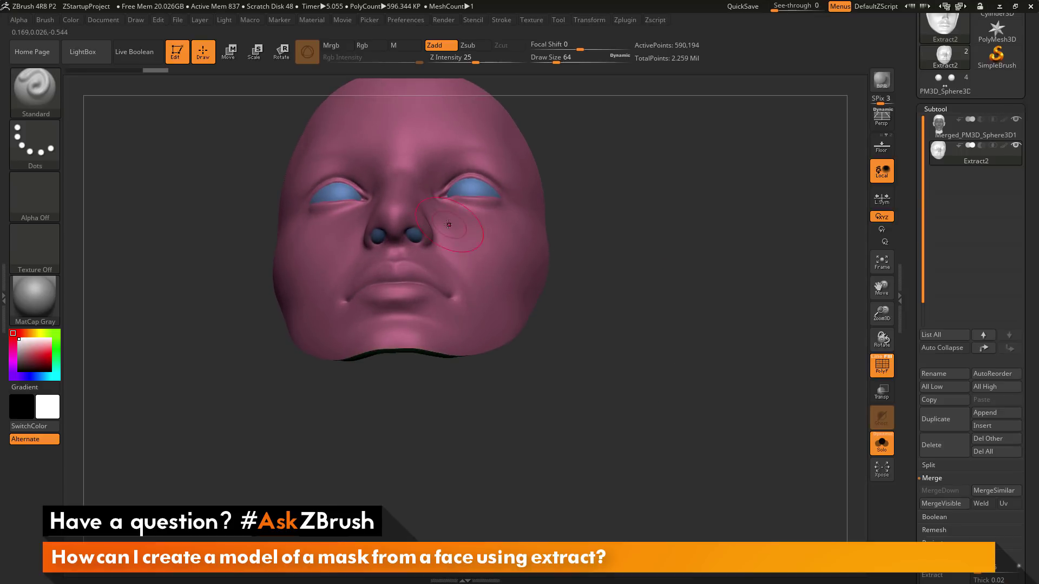
pyautogui.moveTo(642, 265); pyautogui.dragTo(655, 306)
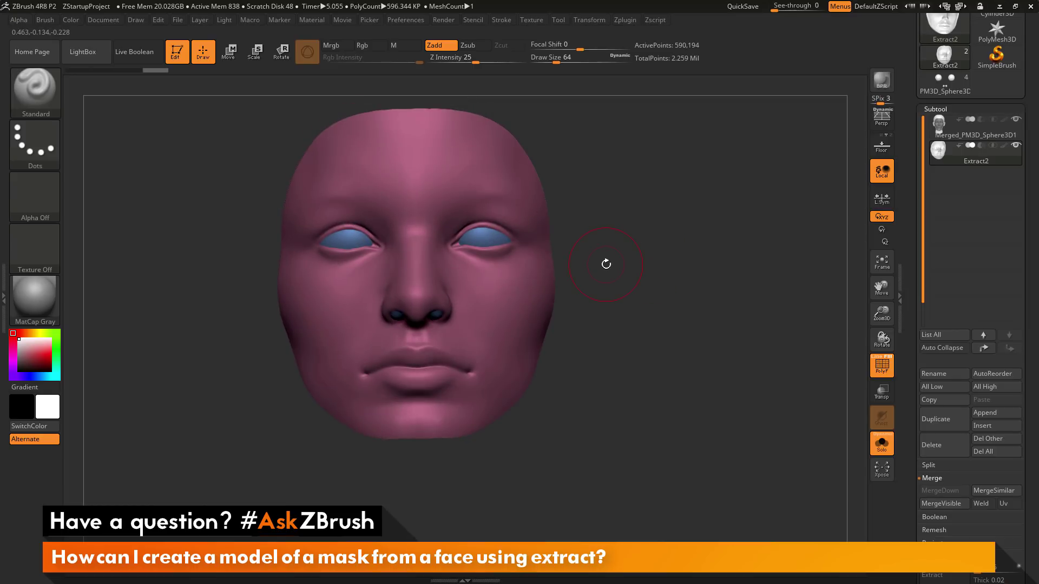
pyautogui.hotkey('ctrl', 'shift')
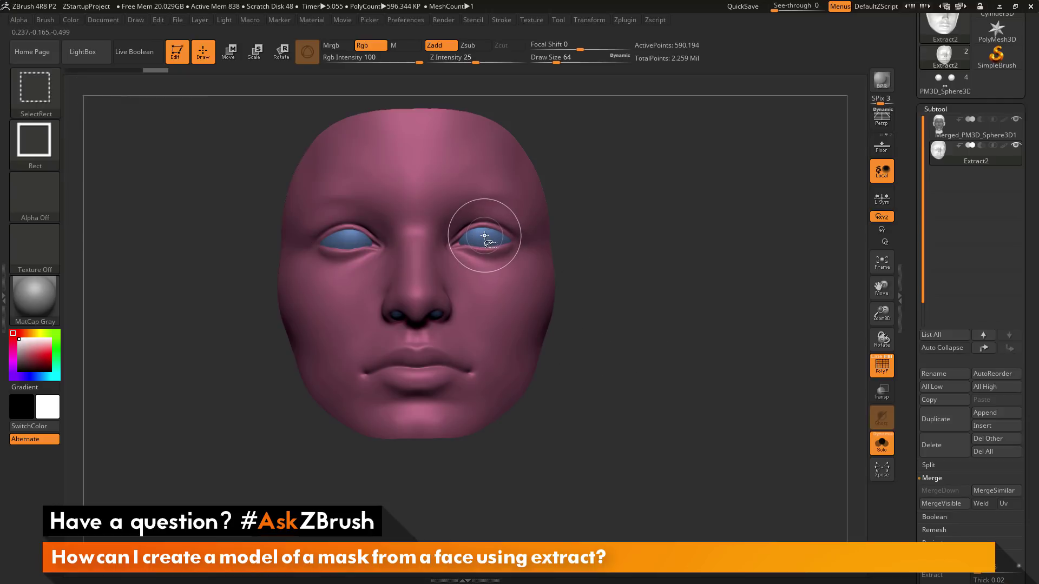
pyautogui.keyDown('ctrl'); pyautogui.keyDown('shift'); pyautogui.click(482, 237); pyautogui.keyUp('shift'); pyautogui.keyUp('ctrl')
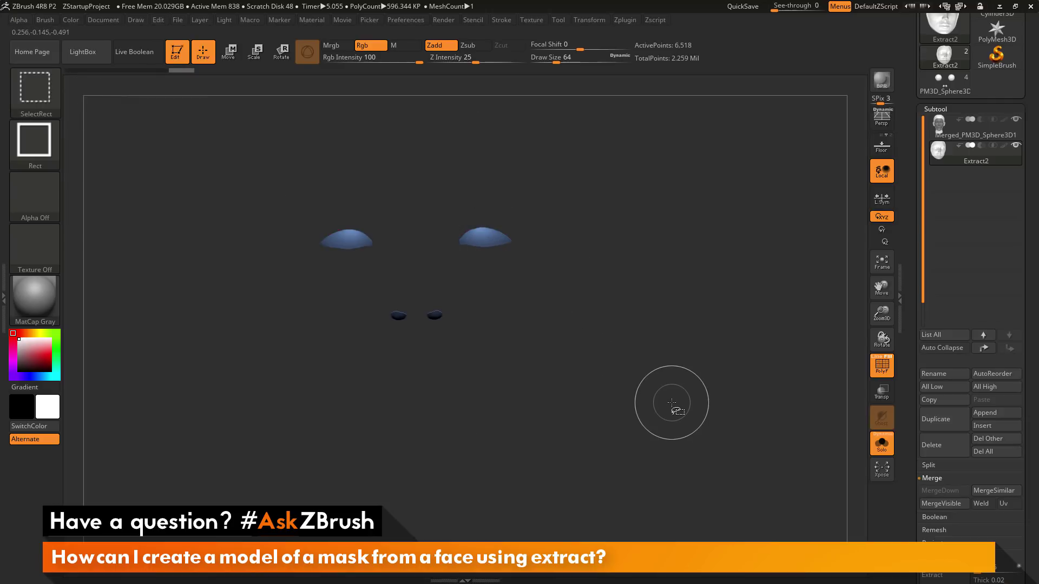
pyautogui.keyDown('ctrl'); pyautogui.keyDown('shift'); pyautogui.click(488, 238); pyautogui.keyUp('shift'); pyautogui.keyUp('ctrl')
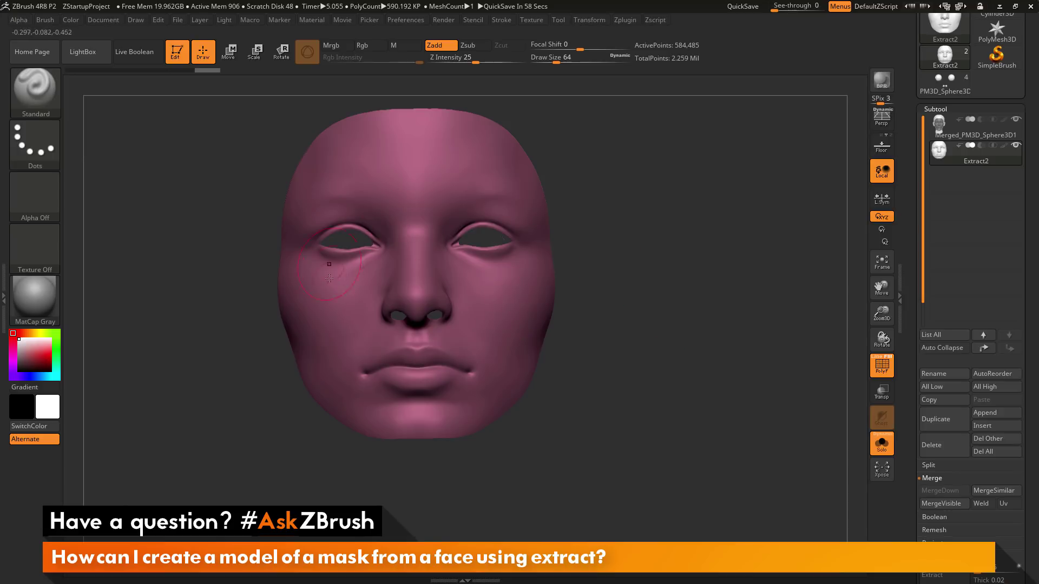
# Hide the green polygroup that closes the eyes and nostrils on the inside of the face.
pyautogui.moveTo(729, 364); pyautogui.dragTo(536, 248)
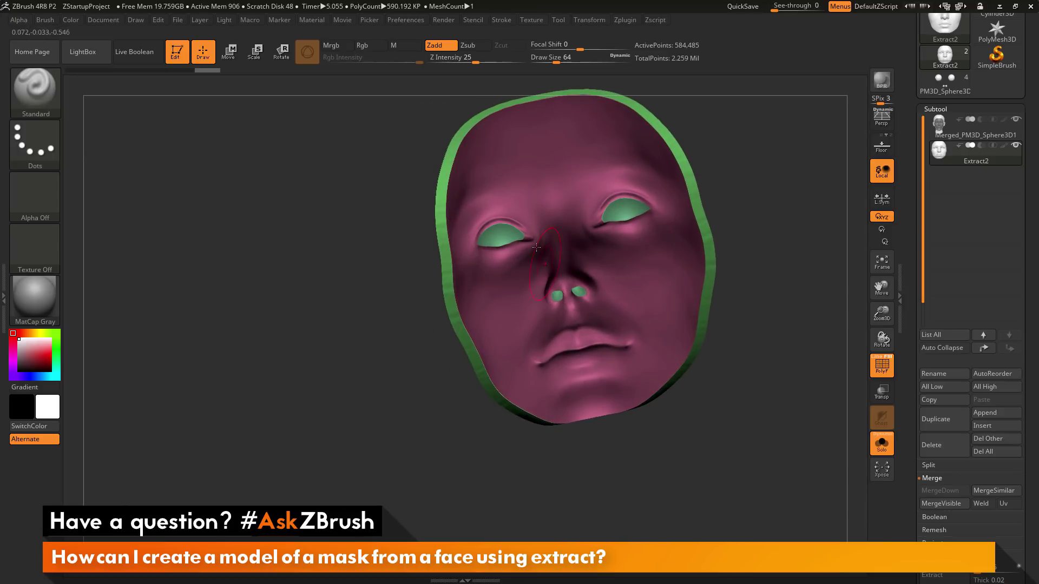
pyautogui.hotkey('ctrl', 'shift')
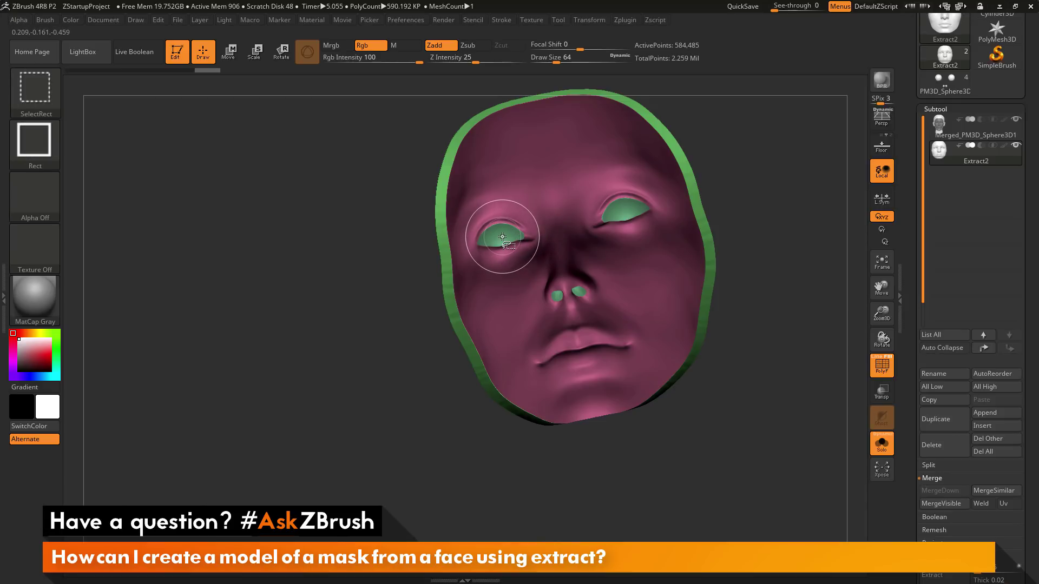
pyautogui.keyDown('ctrl'); pyautogui.keyDown('shift'); pyautogui.click(506, 237); pyautogui.keyUp('shift'); pyautogui.keyUp('ctrl')
pyautogui.moveTo(403, 405)
pyautogui.mouseDown()
pyautogui.moveTo(371, 405)
pyautogui.moveTo(570, 417)
pyautogui.moveTo(608, 268)
pyautogui.mouseUp()
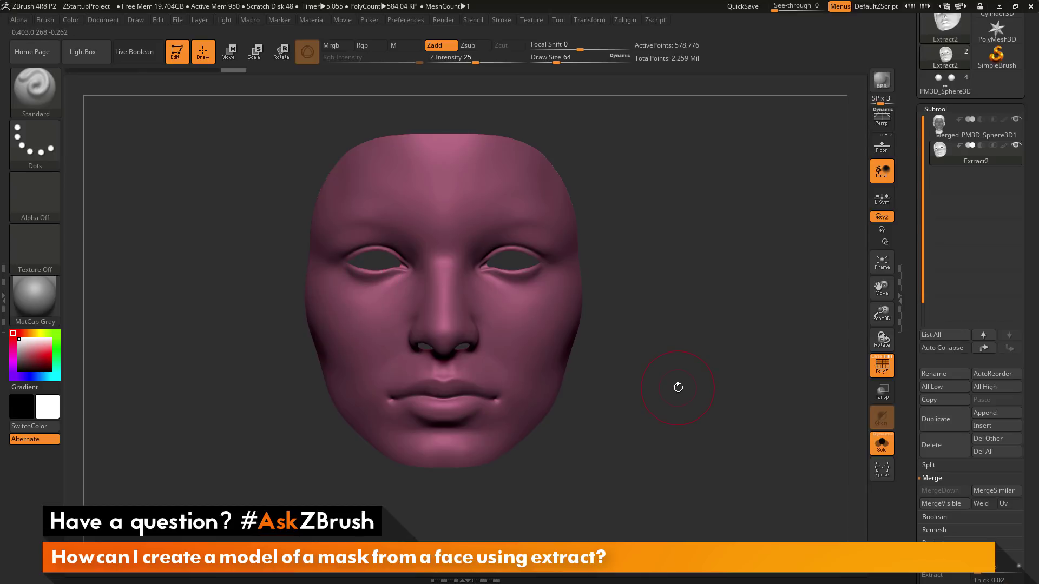
# Delete the hidden eye and nostril geometry permanently with Del Hidden and check the openings from both sides.
pyautogui.moveTo(907, 247); pyautogui.dragTo(907, 123)
pyautogui.moveTo(902, 327); pyautogui.dragTo(906, 260)
pyautogui.click(953, 341)
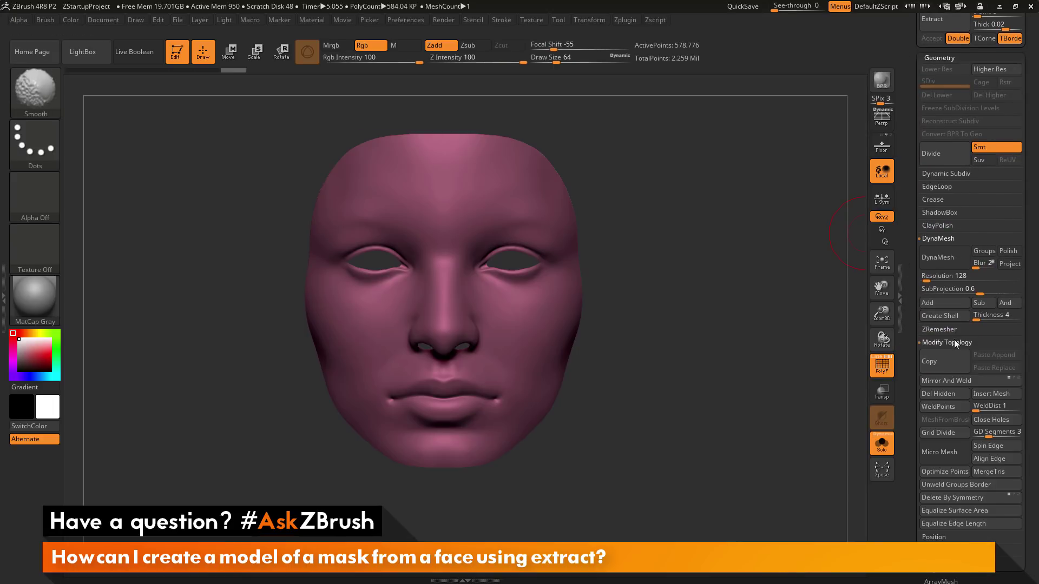
pyautogui.click(932, 394)
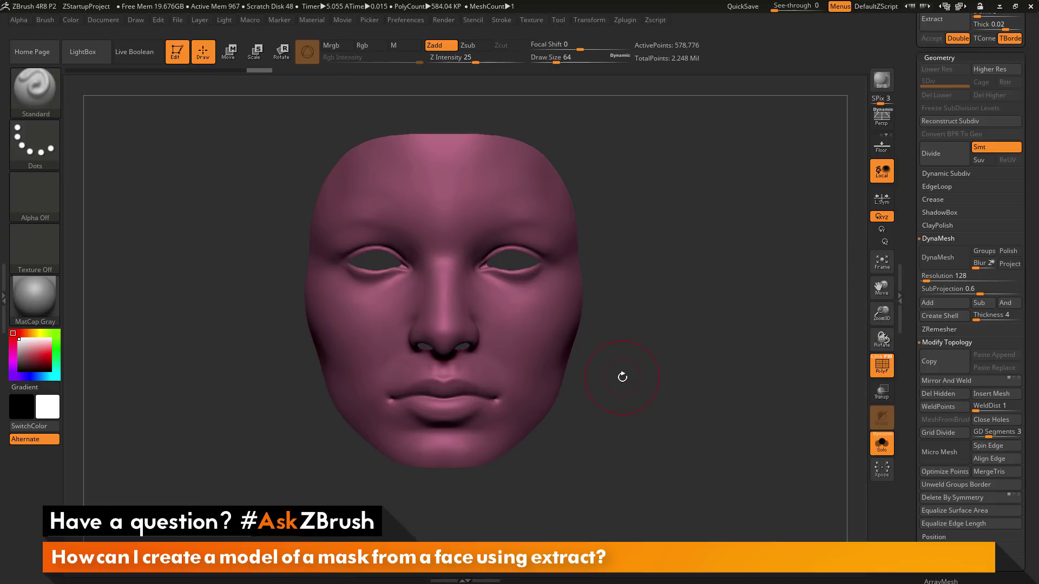
pyautogui.moveTo(658, 334); pyautogui.dragTo(540, 294)
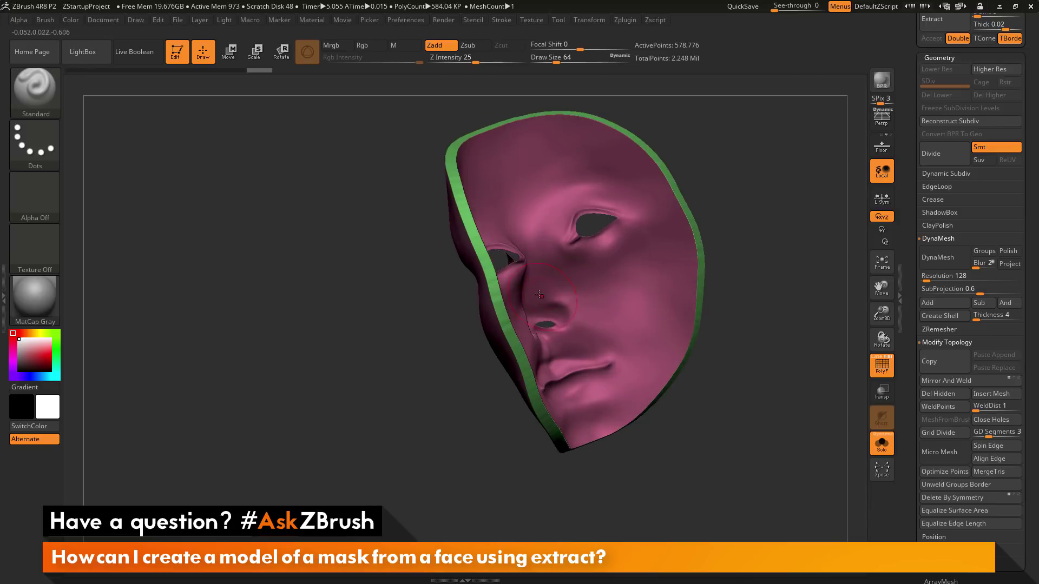
pyautogui.moveTo(341, 379); pyautogui.dragTo(720, 408)
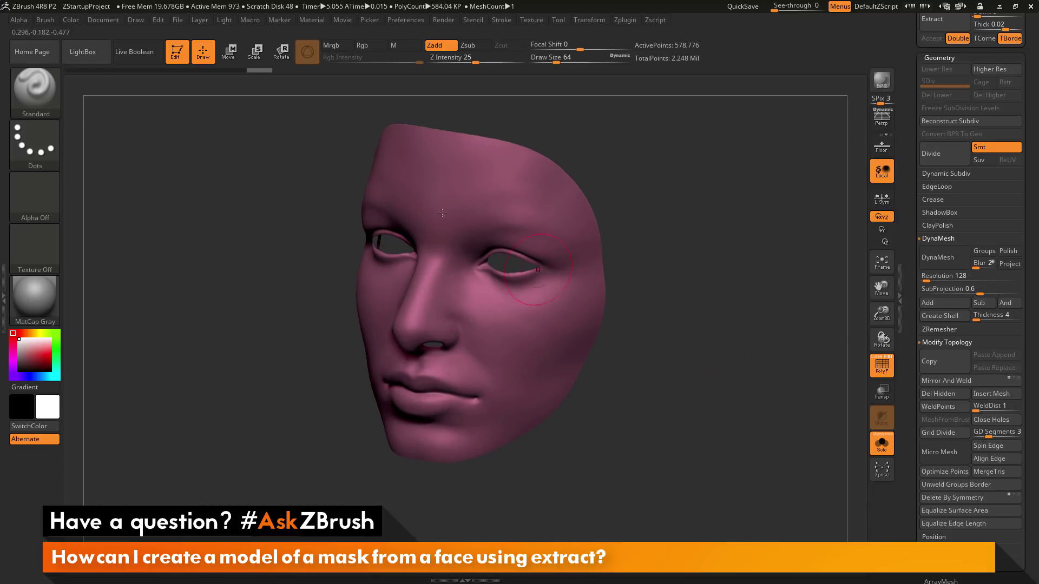
# Choose the CurveBridge brush and trace a curve around the front edge of the face's right eye opening.
pyautogui.click(28, 94)
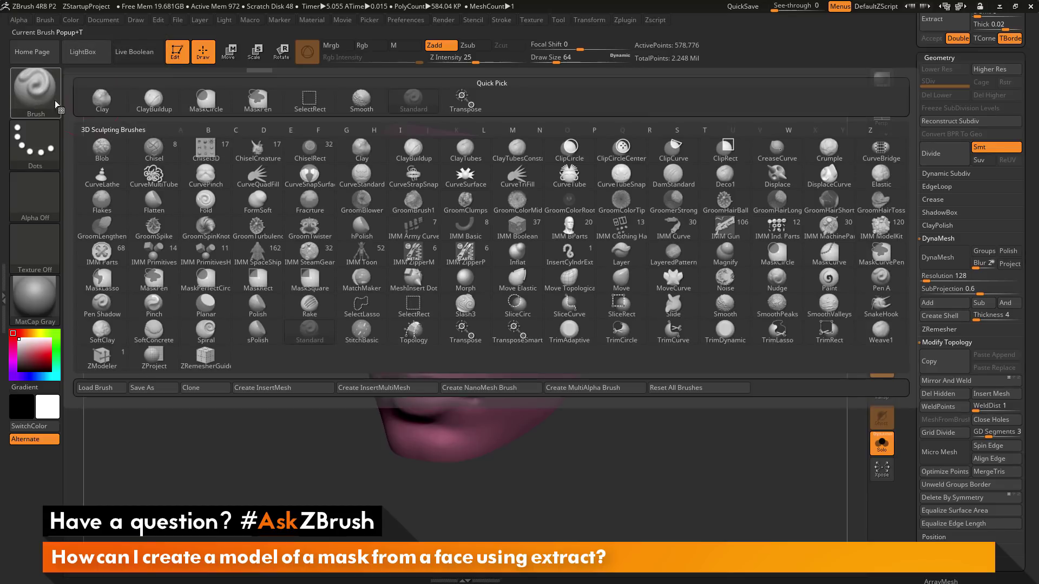
pyautogui.click(875, 159)
pyautogui.moveTo(741, 251); pyautogui.dragTo(892, 248)
pyautogui.press('f')
pyautogui.keyDown('alt'); pyautogui.moveTo(128, 303); pyautogui.dragTo(152, 329); pyautogui.keyUp('alt')
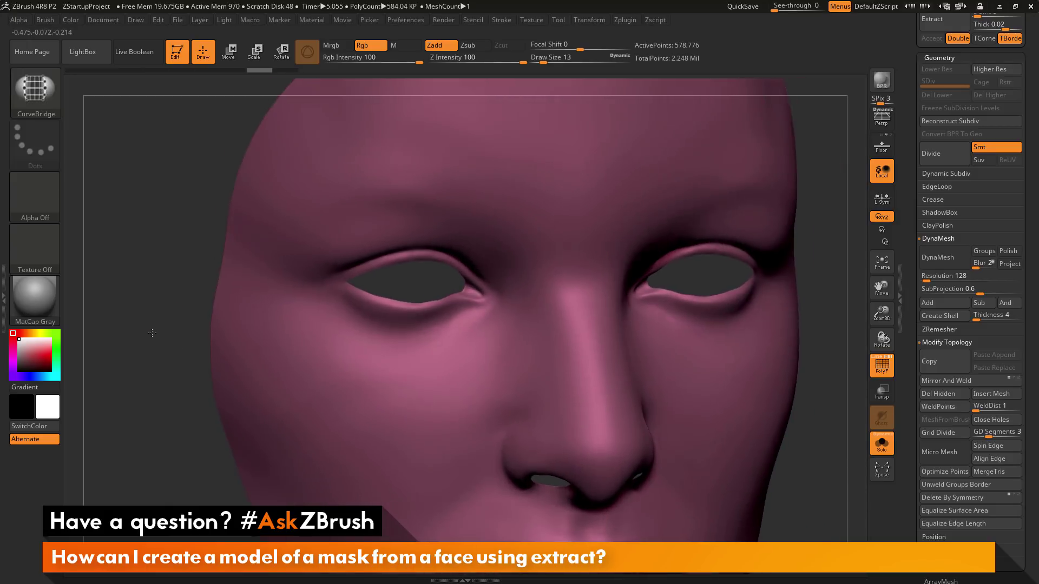
pyautogui.moveTo(397, 339); pyautogui.dragTo(404, 315)
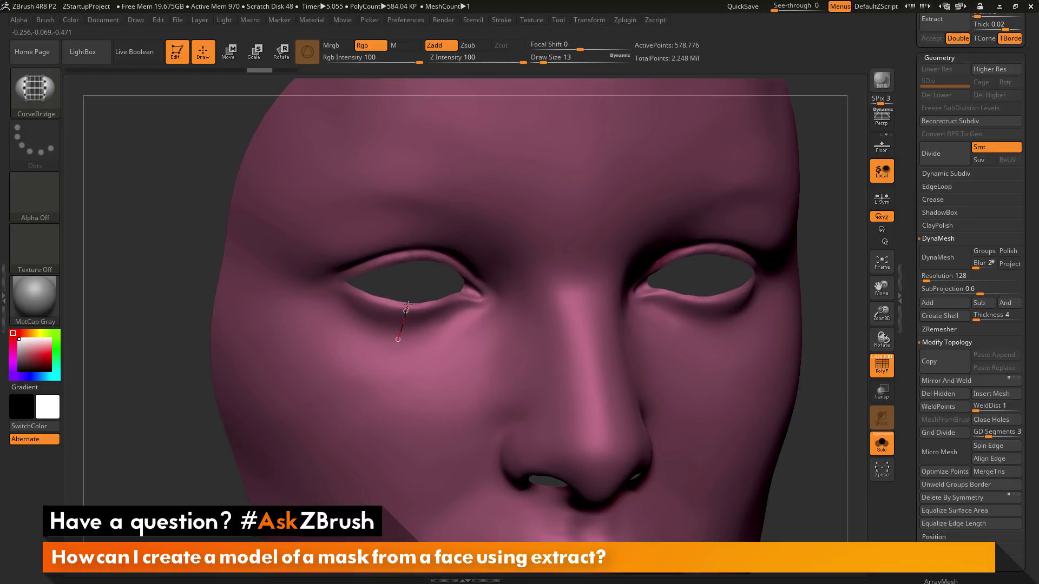
pyautogui.click(408, 299)
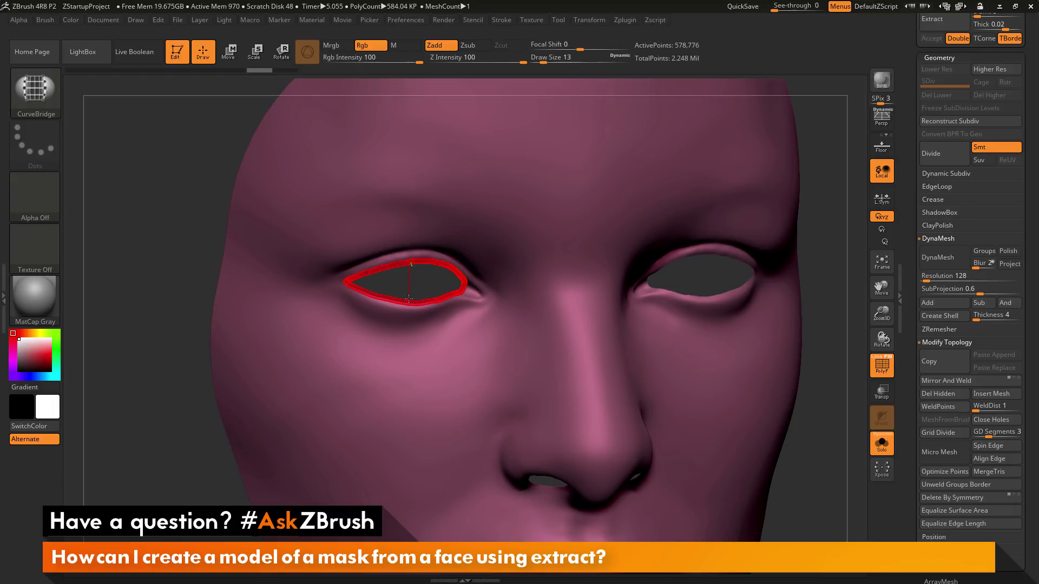
pyautogui.keyDown('shift'); pyautogui.moveTo(409, 298); pyautogui.dragTo(408, 299); pyautogui.keyUp('shift')
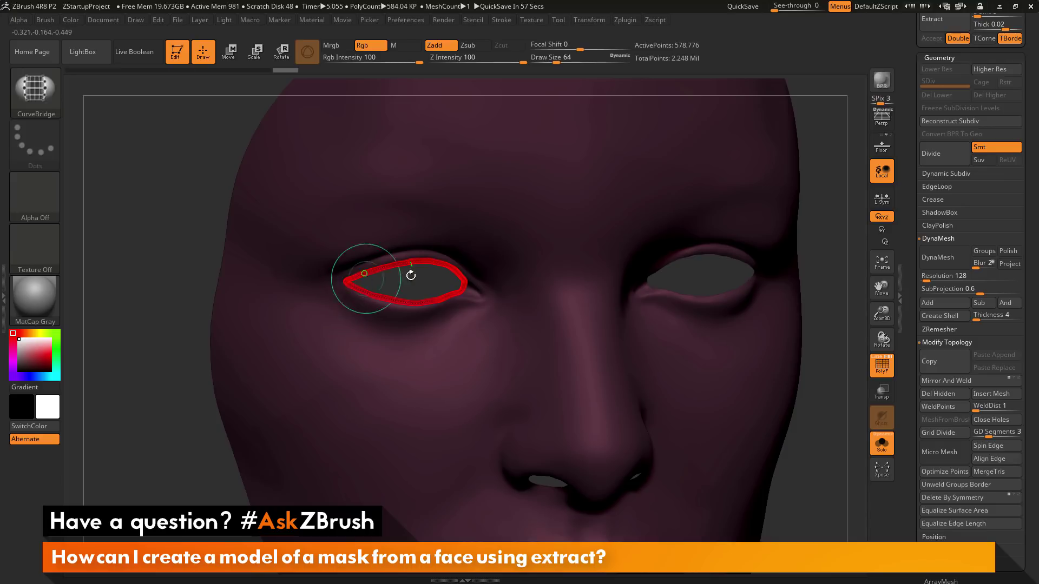
# Trace a second curve around the right eye's inner edge to bridge the gap between the front and back surfaces.
pyautogui.moveTo(139, 271); pyautogui.dragTo(257, 292)
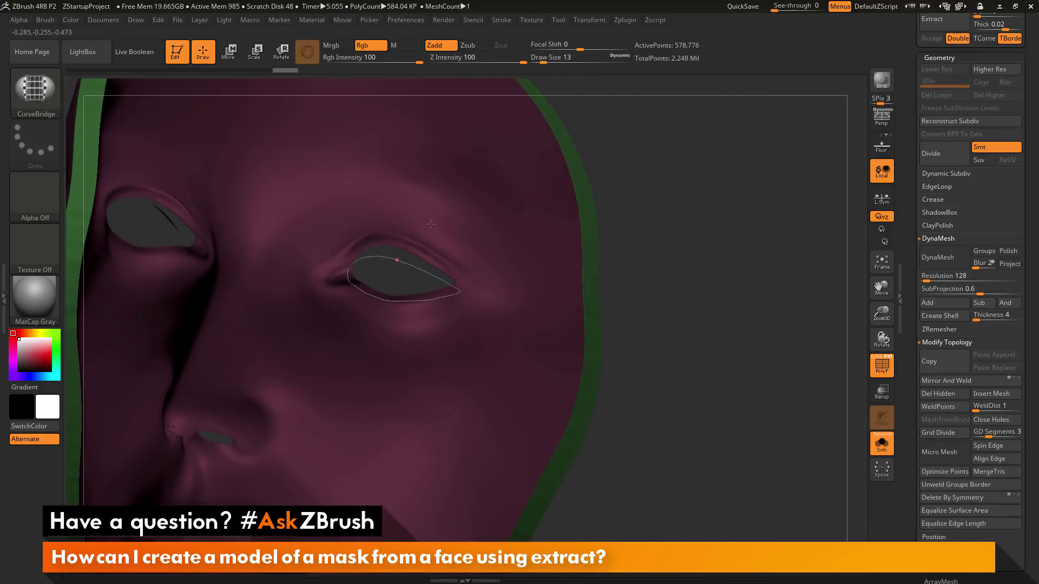
pyautogui.click(421, 254)
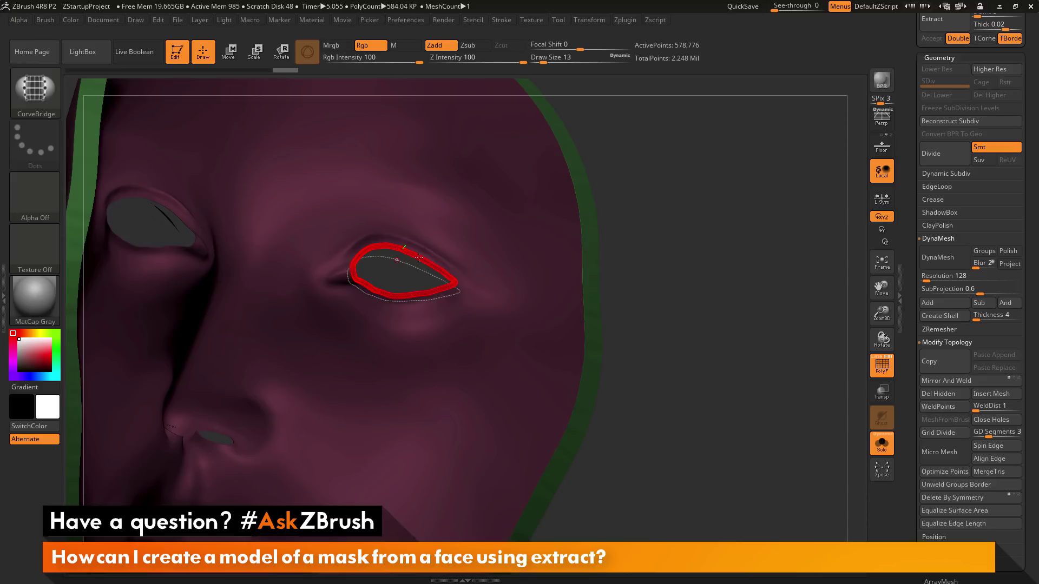
pyautogui.click(419, 257)
pyautogui.moveTo(697, 292); pyautogui.dragTo(707, 358)
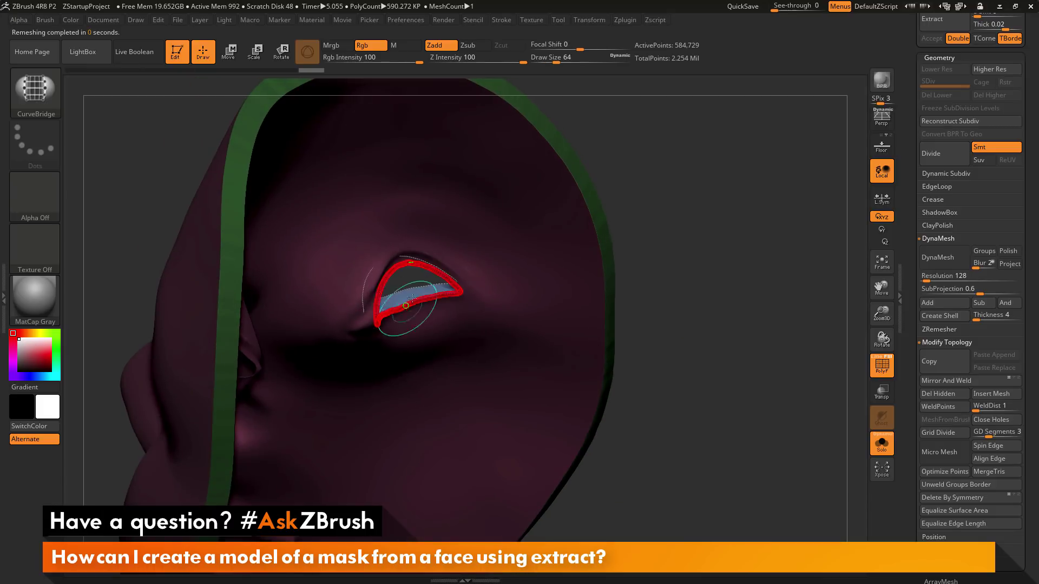
# Bridge the front and inner edges of the face's right nostril opening with CurveBridge curves.
pyautogui.moveTo(705, 435); pyautogui.dragTo(119, 211)
pyautogui.moveTo(808, 216); pyautogui.dragTo(786, 272)
pyautogui.keyDown('shift'); pyautogui.moveTo(507, 268); pyautogui.dragTo(503, 263); pyautogui.keyUp('shift')
pyautogui.moveTo(159, 193)
pyautogui.mouseDown()
pyautogui.moveTo(503, 293)
pyautogui.moveTo(500, 267)
pyautogui.mouseUp()
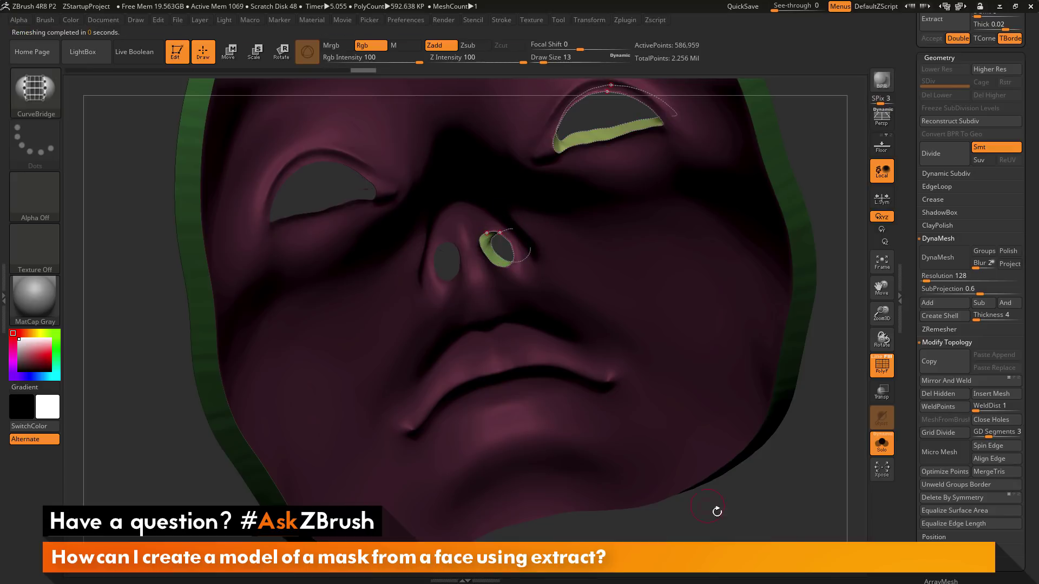
# Clear the mask left on the face after checking the bridged eye and nostril from the front.
pyautogui.moveTo(795, 516)
pyautogui.mouseDown()
pyautogui.moveTo(784, 509)
pyautogui.moveTo(860, 519)
pyautogui.moveTo(822, 517)
pyautogui.mouseUp()
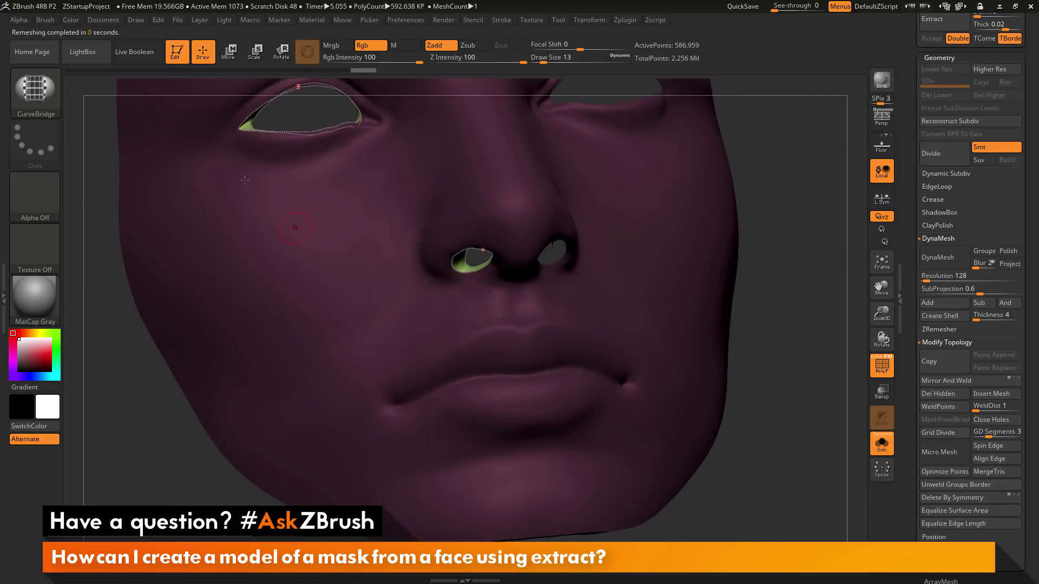
pyautogui.moveTo(137, 409)
pyautogui.keyDown('shift'); pyautogui.mouseDown()
pyautogui.moveTo(135, 442)
pyautogui.moveTo(132, 373)
pyautogui.moveTo(115, 436)
pyautogui.moveTo(116, 409)
pyautogui.mouseUp(); pyautogui.keyUp('shift')
pyautogui.press('f')
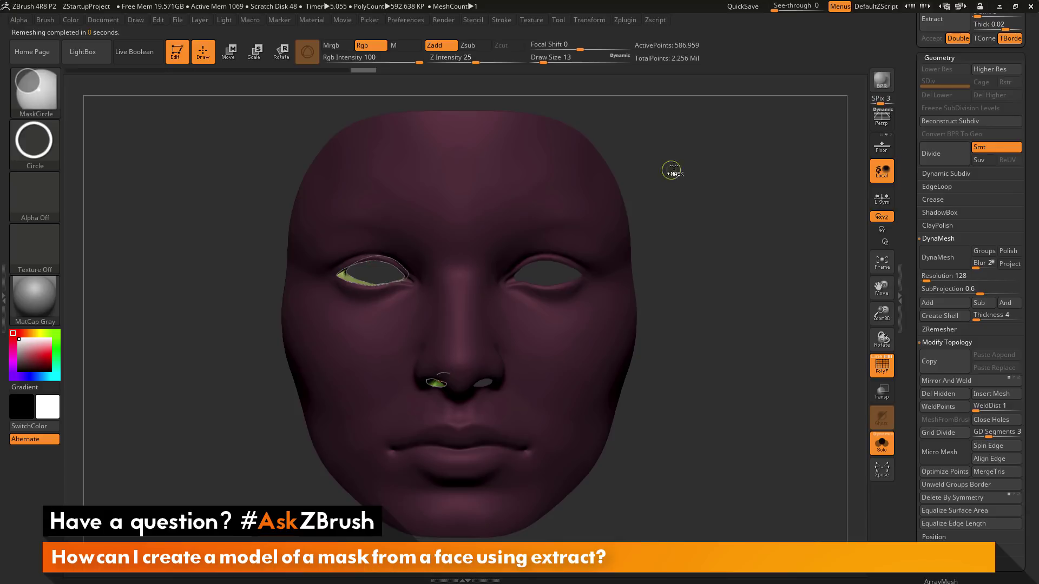
pyautogui.keyDown('ctrl'); pyautogui.moveTo(683, 154); pyautogui.dragTo(758, 342); pyautogui.keyUp('ctrl')
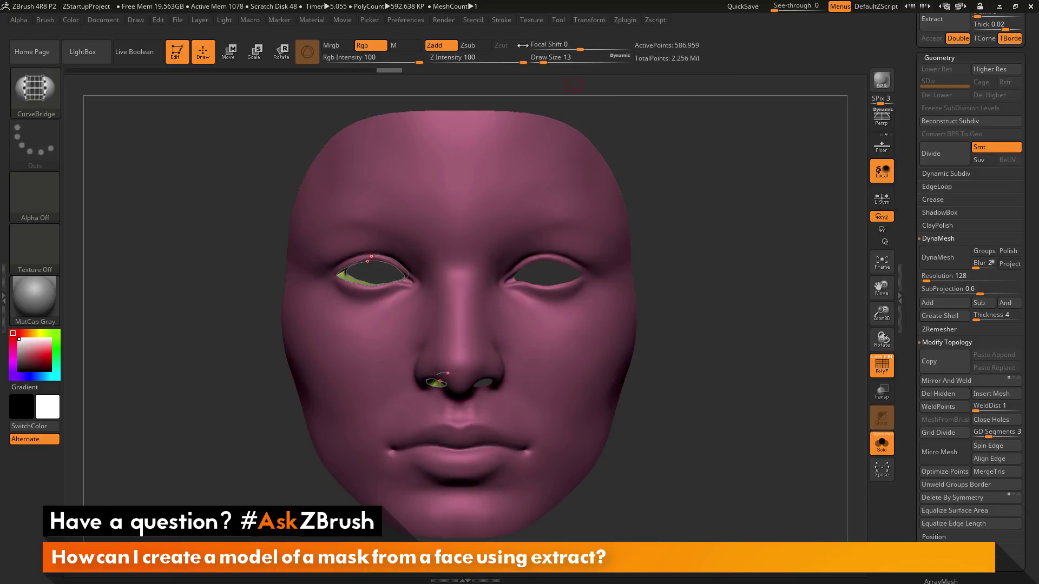
# Delete the leftover bridge curves with Curve Functions and check the bridged openings.
pyautogui.click(500, 20)
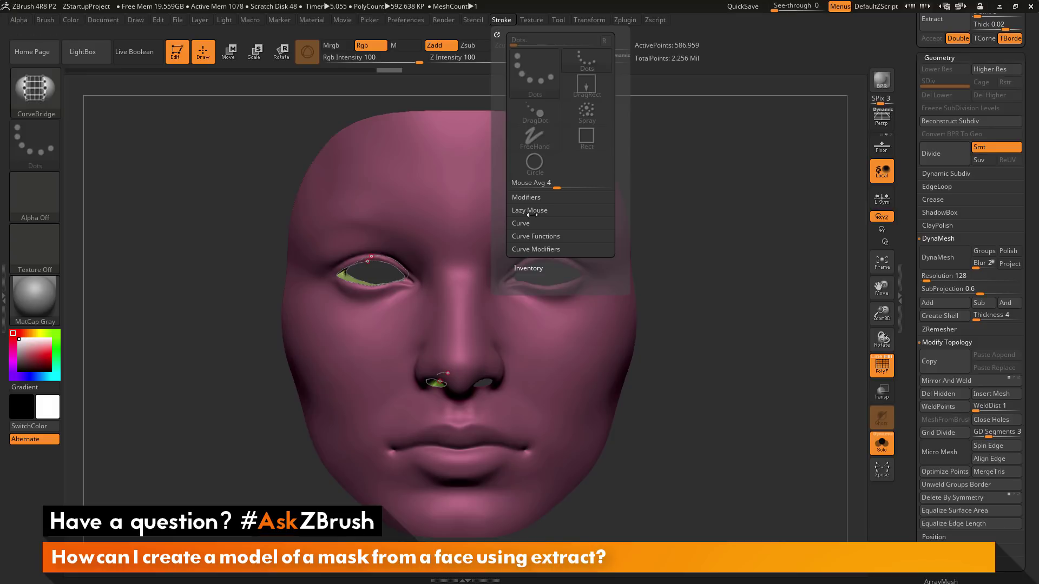
pyautogui.click(522, 237)
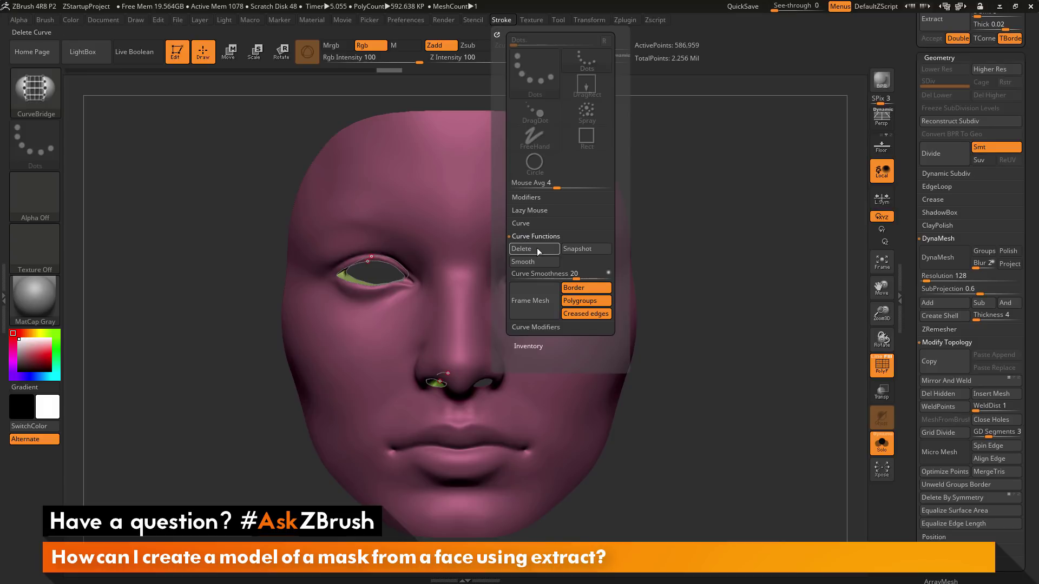
pyautogui.click(525, 248)
pyautogui.moveTo(748, 264); pyautogui.dragTo(779, 267)
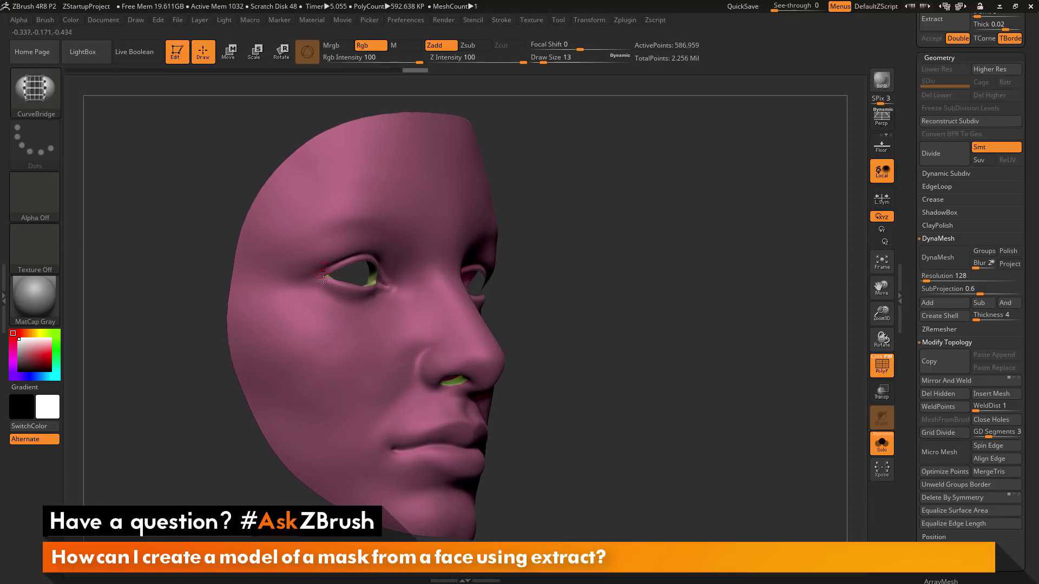
pyautogui.moveTo(650, 334); pyautogui.dragTo(616, 341)
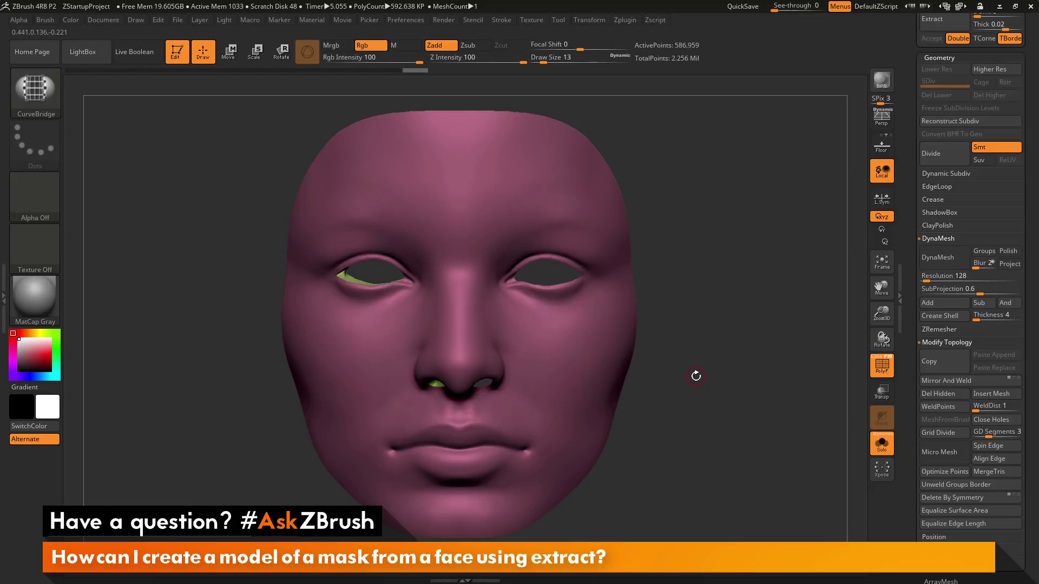
# Mirror and Weld the bridged eye and nostril to the face's other half, and turn off PolyFrame.
pyautogui.scroll(2, 916, 334)
pyautogui.scroll(-2, 916, 335)
pyautogui.click(953, 393)
pyautogui.moveTo(764, 349); pyautogui.dragTo(743, 393)
pyautogui.click(881, 366)
pyautogui.moveTo(741, 394); pyautogui.dragTo(687, 352)
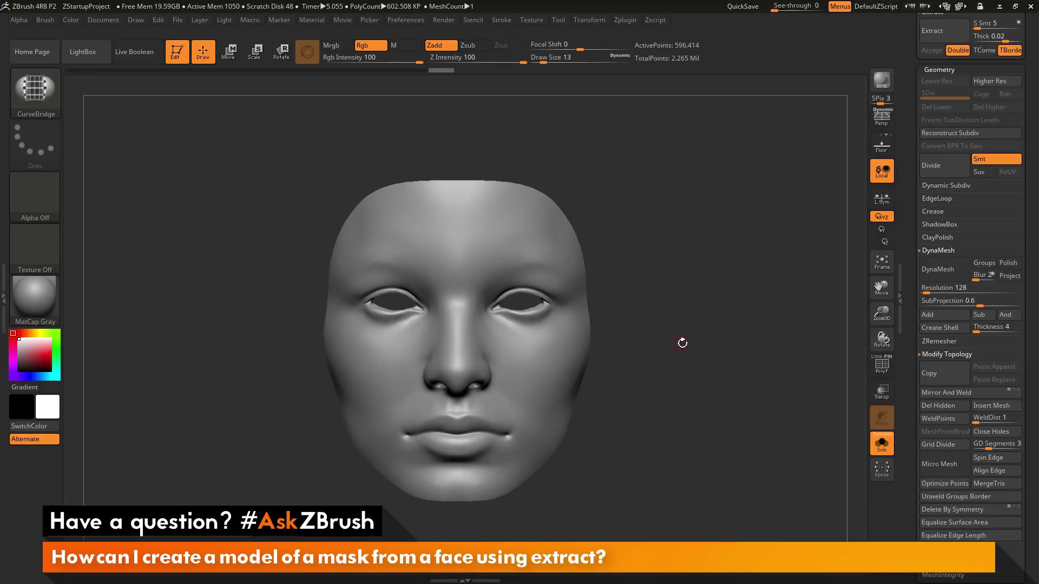
# Choose the ClayBuildup brush and set its draw size to 17 for working on the eye rims inside the mask.
pyautogui.moveTo(695, 280); pyautogui.dragTo(720, 377)
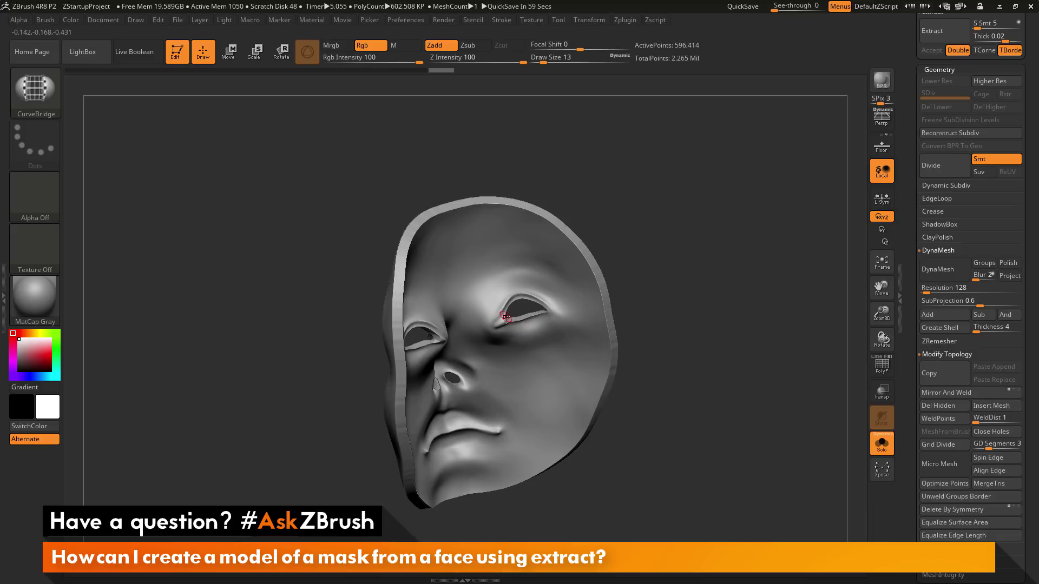
pyautogui.press('b')
pyautogui.press('c')
pyautogui.press('b')
pyautogui.press('space')
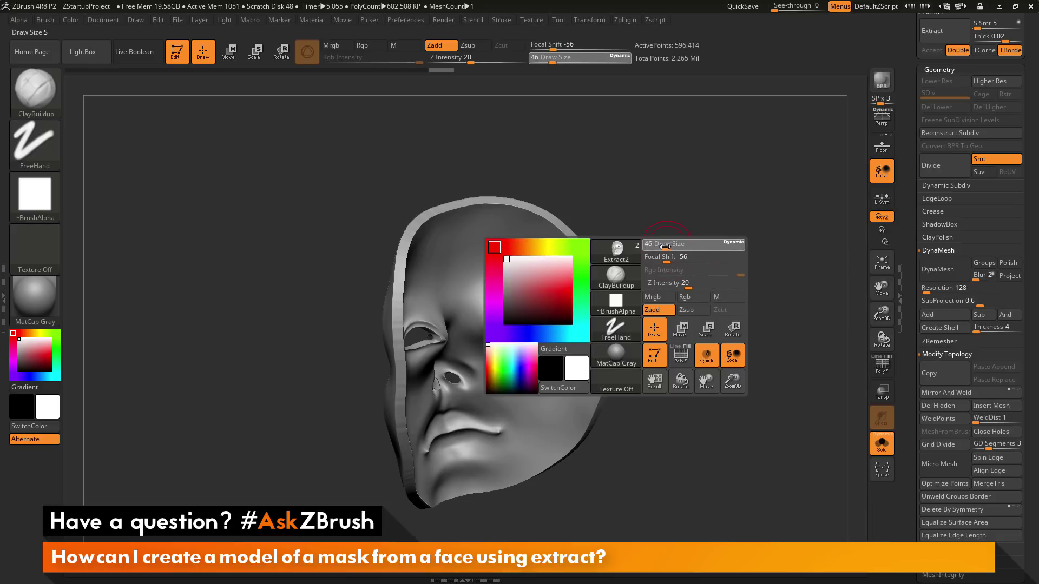
pyautogui.keyDown('alt'); pyautogui.moveTo(684, 247); pyautogui.dragTo(688, 276); pyautogui.keyUp('alt')
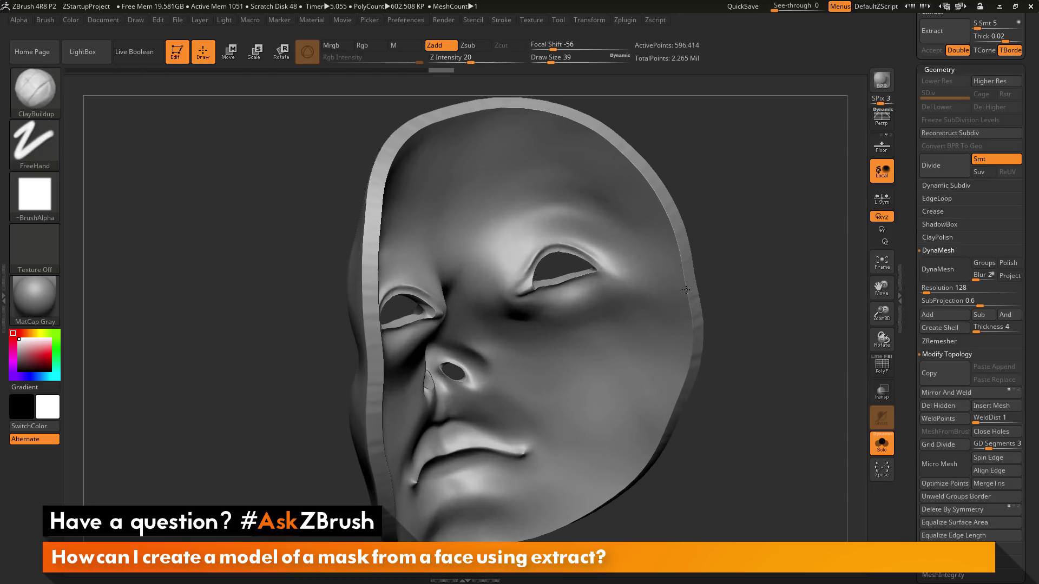
pyautogui.press('space')
pyautogui.moveTo(572, 276); pyautogui.dragTo(569, 280)
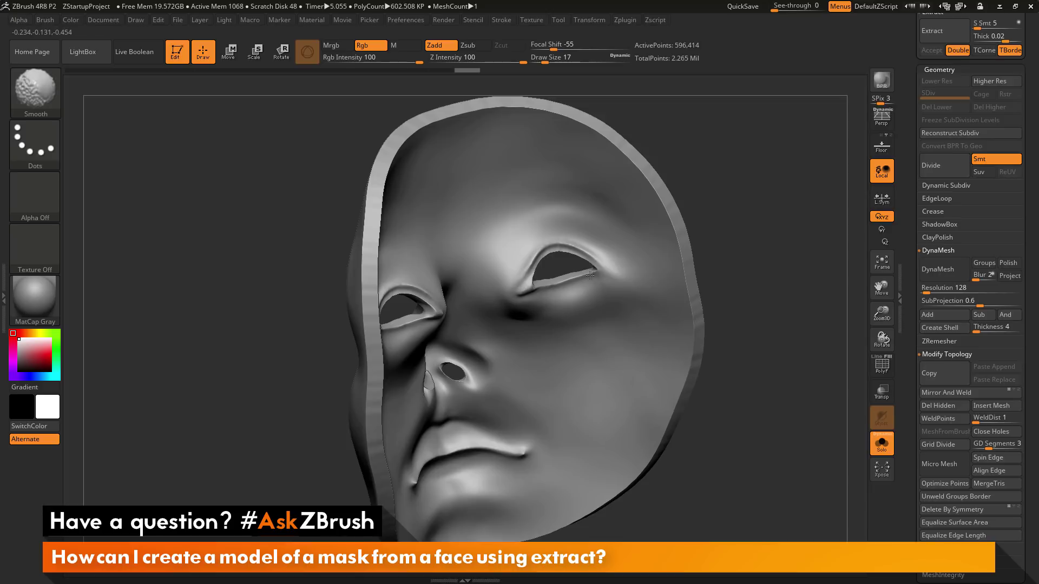
# Smooth the bridged rims of the eye openings from the inside and return to the front view.
pyautogui.moveTo(702, 204)
pyautogui.keyDown('shift'); pyautogui.mouseDown()
pyautogui.moveTo(538, 236)
pyautogui.moveTo(594, 261)
pyautogui.mouseUp(); pyautogui.keyUp('shift')
pyautogui.moveTo(527, 277)
pyautogui.keyDown('shift'); pyautogui.mouseDown()
pyautogui.moveTo(560, 251)
pyautogui.moveTo(601, 258)
pyautogui.mouseUp(); pyautogui.keyUp('shift')
pyautogui.keyDown('alt'); pyautogui.moveTo(732, 243); pyautogui.dragTo(739, 186); pyautogui.keyUp('alt')
pyautogui.keyDown('shift'); pyautogui.moveTo(474, 324); pyautogui.dragTo(471, 335); pyautogui.keyUp('shift')
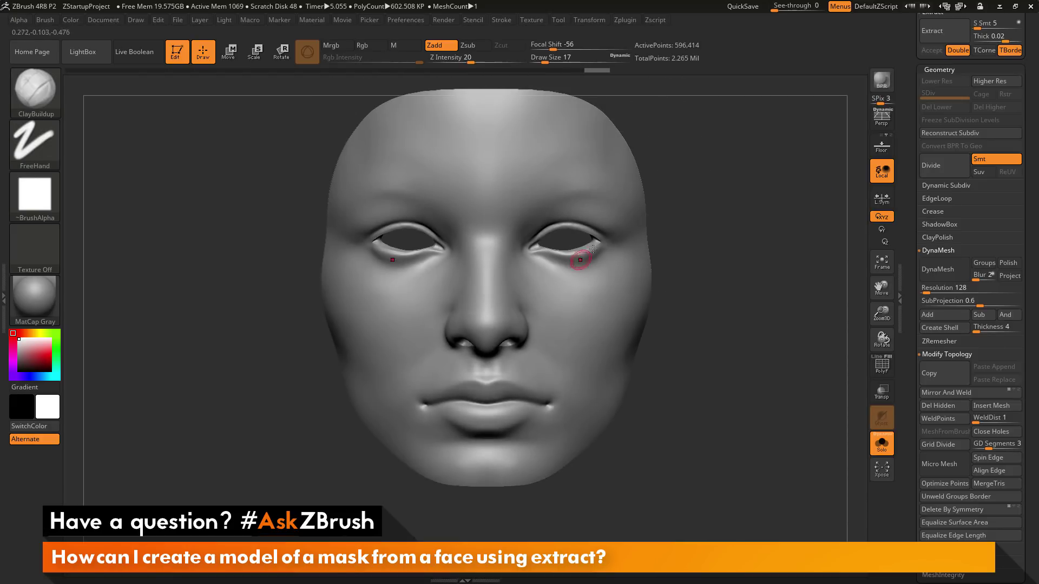
# Smooth the lower rims of the eye openings near their outer corners from the front of the mask.
pyautogui.keyDown('shift'); pyautogui.moveTo(594, 248); pyautogui.dragTo(541, 246); pyautogui.keyUp('shift')
pyautogui.moveTo(716, 279)
pyautogui.keyDown('alt'); pyautogui.mouseDown()
pyautogui.moveTo(714, 260)
pyautogui.moveTo(728, 243)
pyautogui.moveTo(711, 266)
pyautogui.mouseUp(); pyautogui.keyUp('alt')
pyautogui.moveTo(723, 205)
pyautogui.keyDown('alt'); pyautogui.mouseDown()
pyautogui.moveTo(721, 252)
pyautogui.moveTo(695, 154)
pyautogui.mouseUp(); pyautogui.keyUp('alt')
pyautogui.moveTo(687, 252)
pyautogui.keyDown('shift'); pyautogui.mouseDown()
pyautogui.moveTo(697, 308)
pyautogui.moveTo(694, 296)
pyautogui.mouseUp(); pyautogui.keyUp('shift')
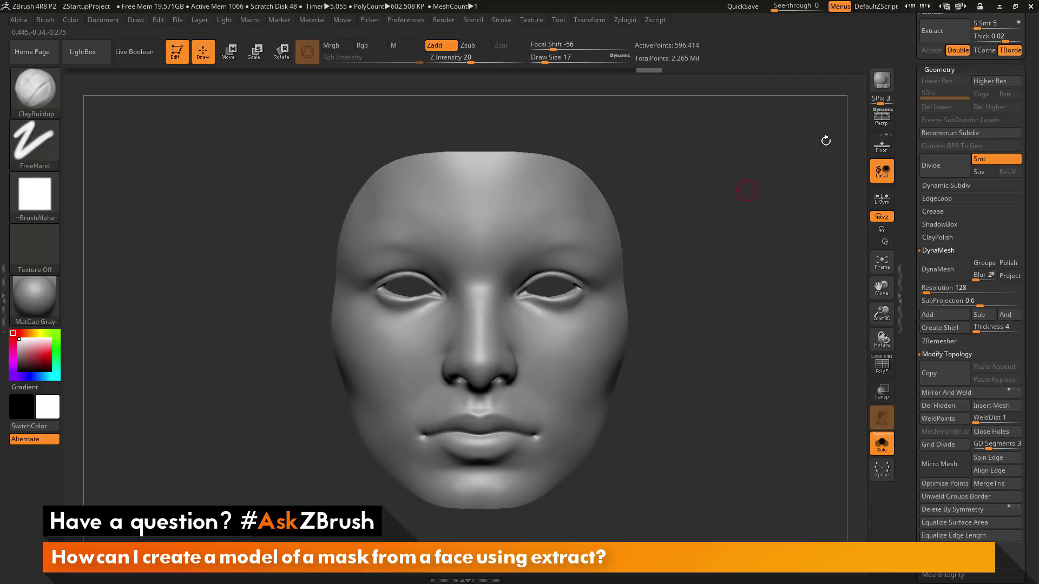
# Remesh the mask with ZRemesher at a target polygons count of 5 with Adapt on.
pyautogui.scroll(-3, 968, 271)
pyautogui.scroll(-1, 922, 205)
pyautogui.click(943, 242)
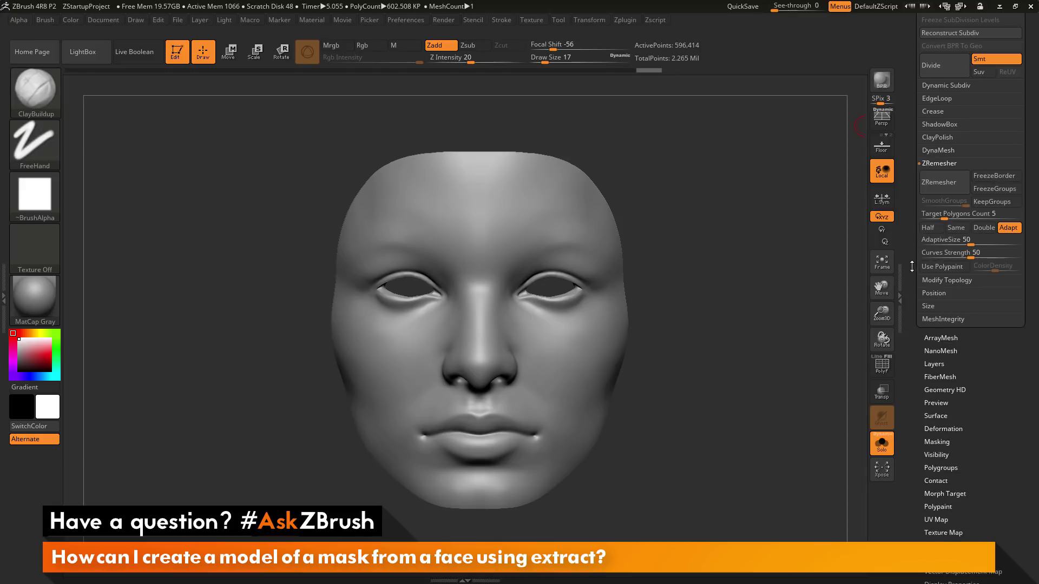
pyautogui.scroll(2, 946, 297)
pyautogui.click(941, 293)
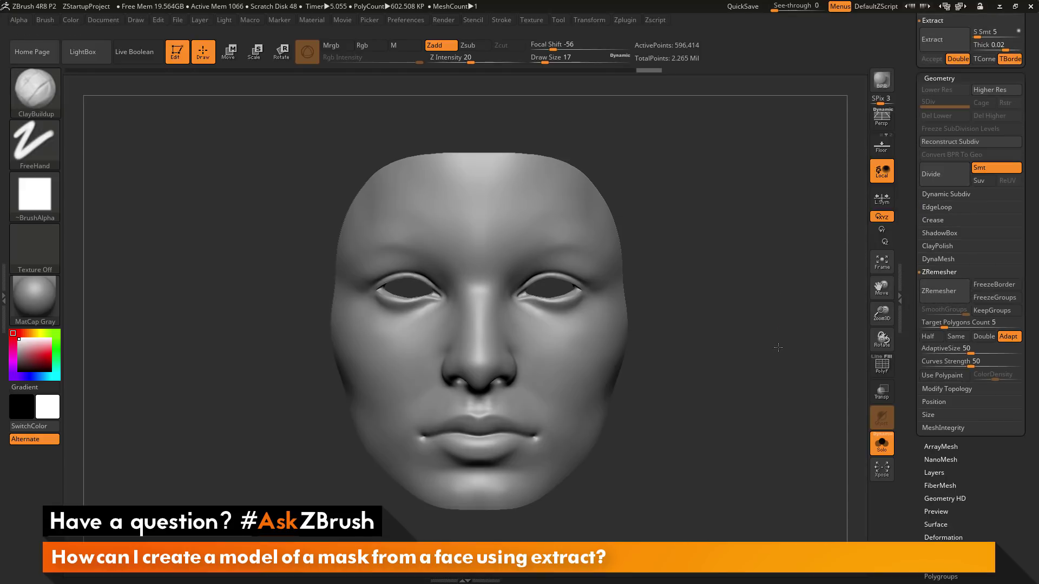
pyautogui.click(955, 296)
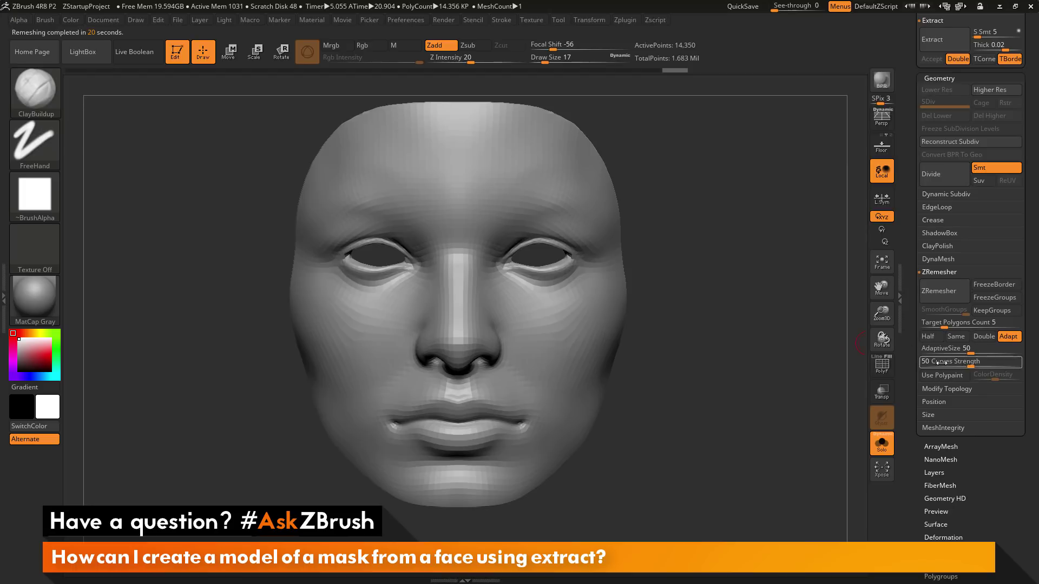
# Check the remeshed mask's polygon flow with PolyFrame and hide the wireframe again.
pyautogui.moveTo(762, 375); pyautogui.dragTo(760, 325)
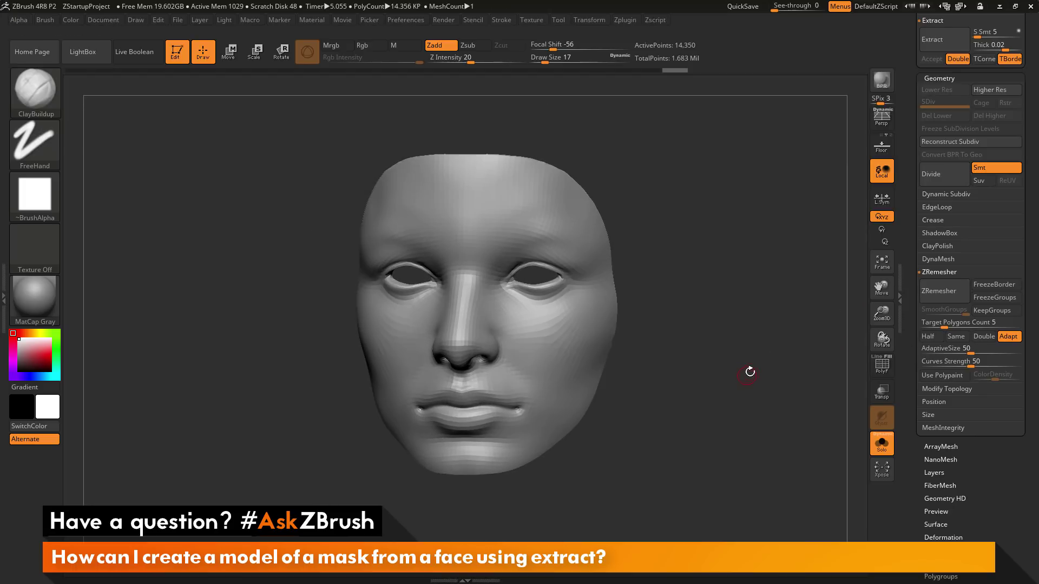
pyautogui.click(881, 364)
pyautogui.moveTo(822, 370); pyautogui.dragTo(852, 370)
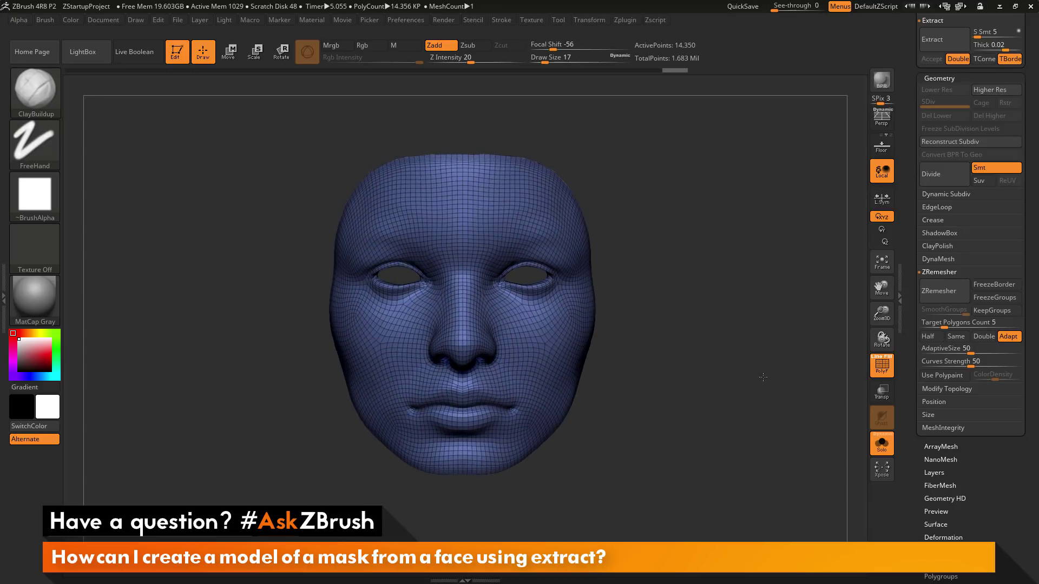
pyautogui.click(882, 363)
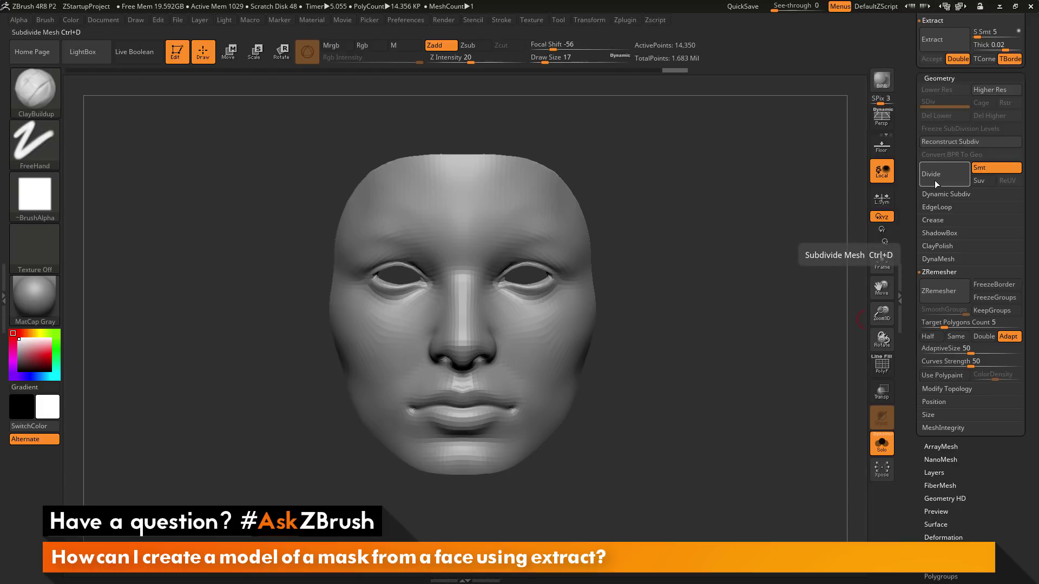
# Preview Dynamic Subdiv smoothing on the remeshed mask, turn it off and review the mask from a three-quarter view.
pyautogui.press('shift')
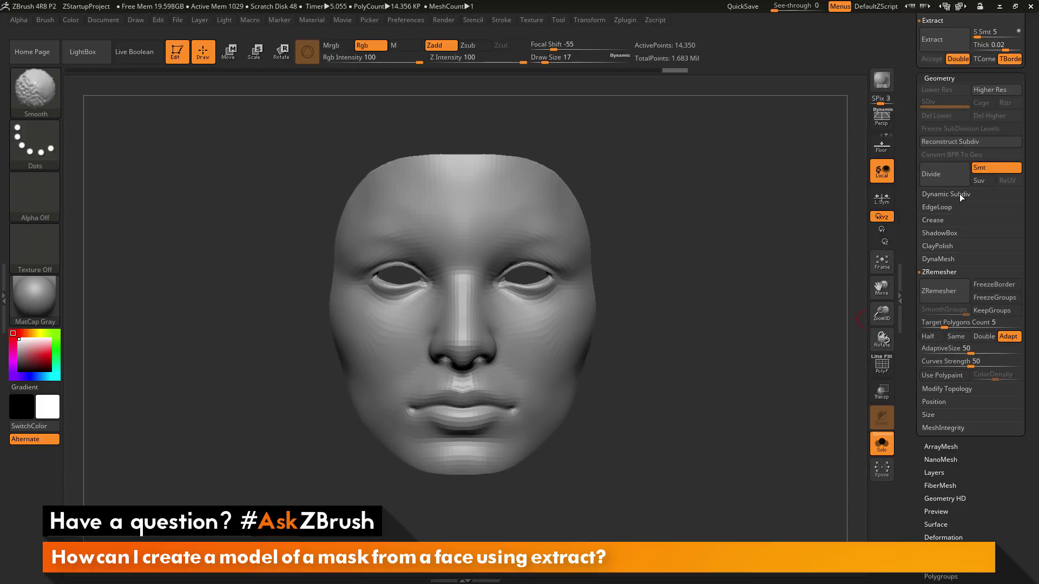
pyautogui.click(959, 194)
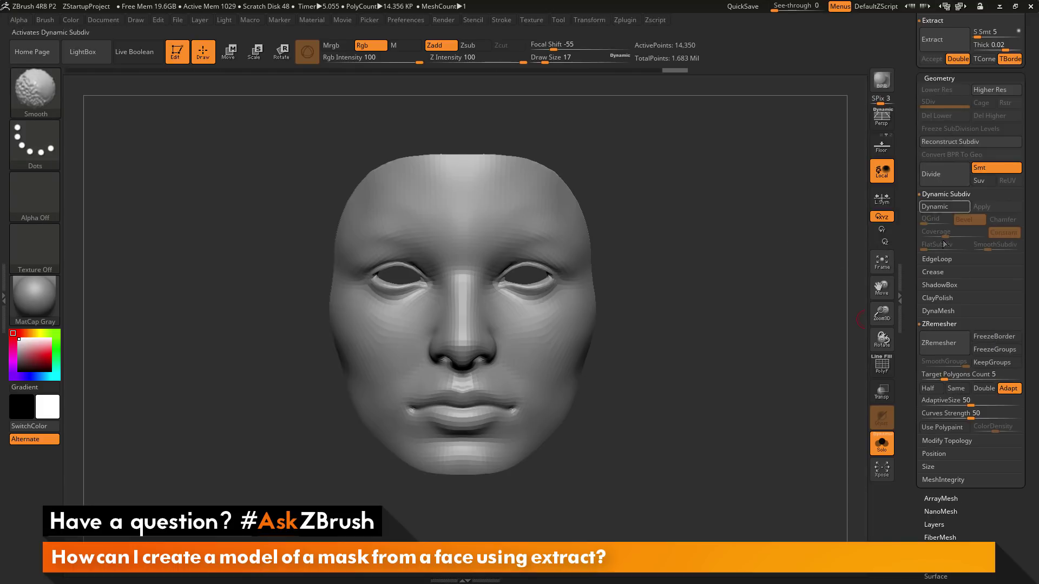
pyautogui.click(946, 206)
pyautogui.moveTo(789, 303)
pyautogui.mouseDown()
pyautogui.moveTo(757, 303)
pyautogui.moveTo(791, 297)
pyautogui.mouseUp()
pyautogui.hotkey('shift', 'd')
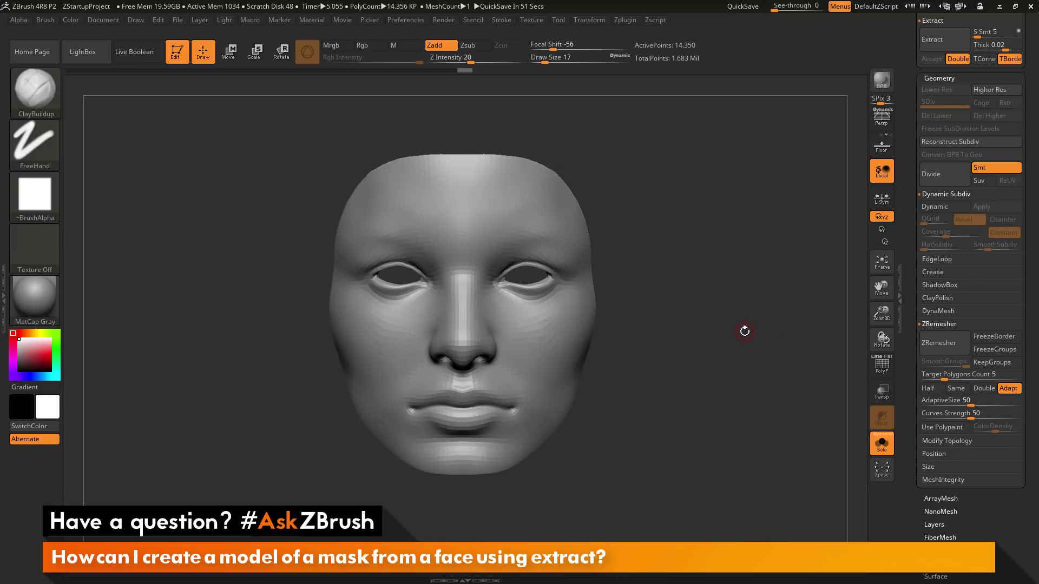
pyautogui.moveTo(737, 324); pyautogui.dragTo(753, 350)
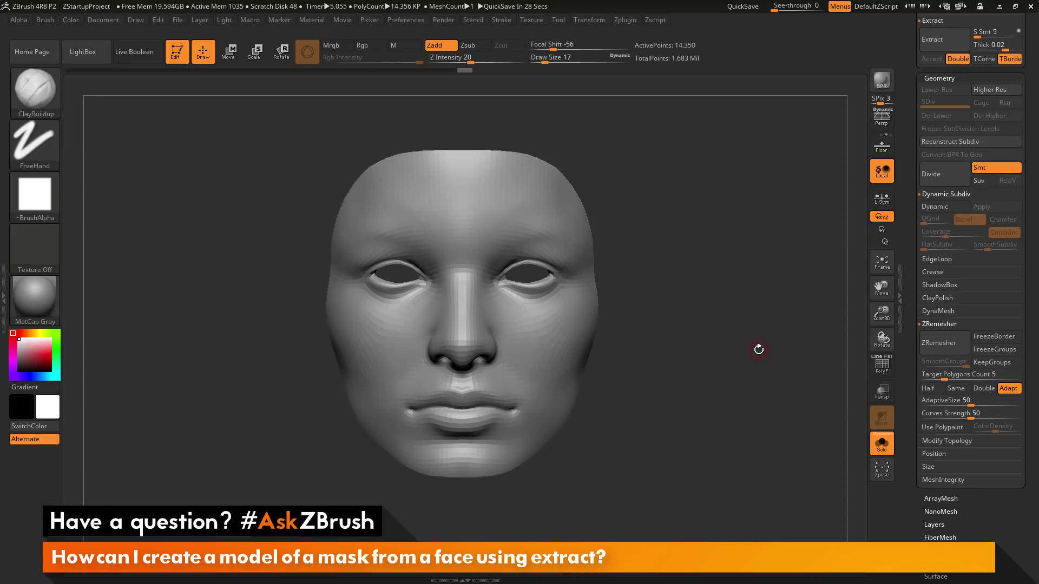
pyautogui.moveTo(741, 346); pyautogui.dragTo(770, 346)
pyautogui.moveTo(745, 324); pyautogui.dragTo(755, 326)
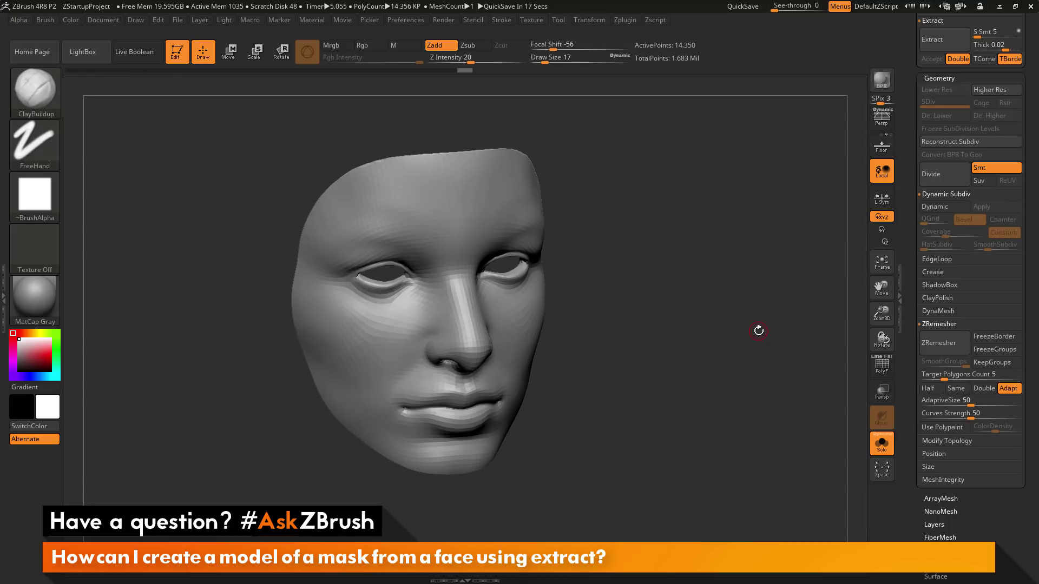